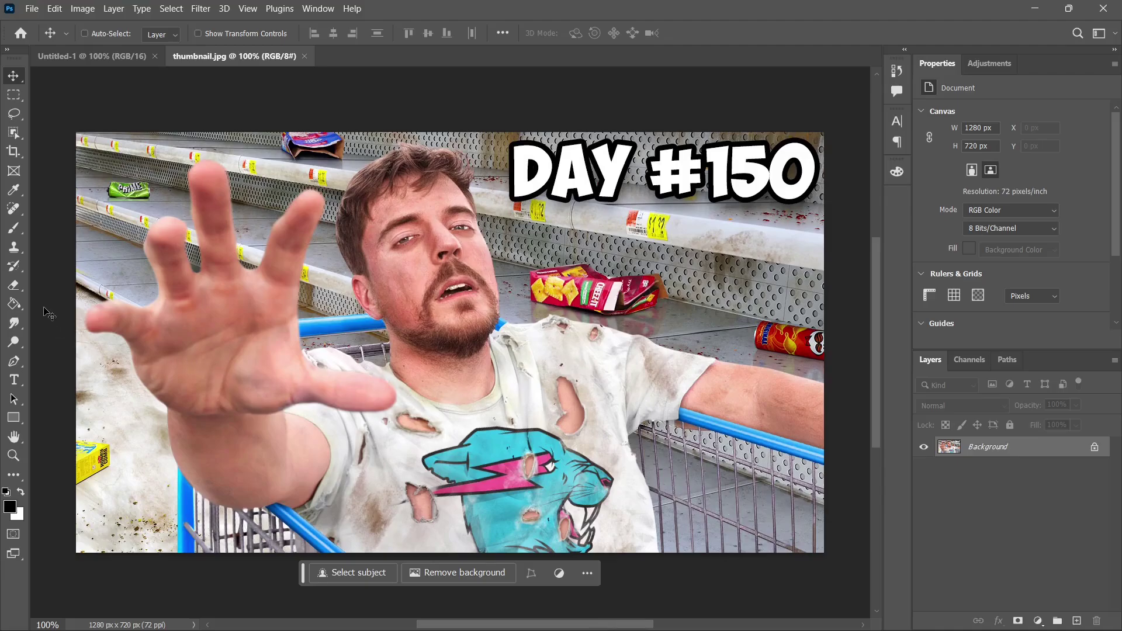
Trace a closed Pen tool path around the man, including his raised hand, leaving out the other forearm below the sleeve.
key("p")
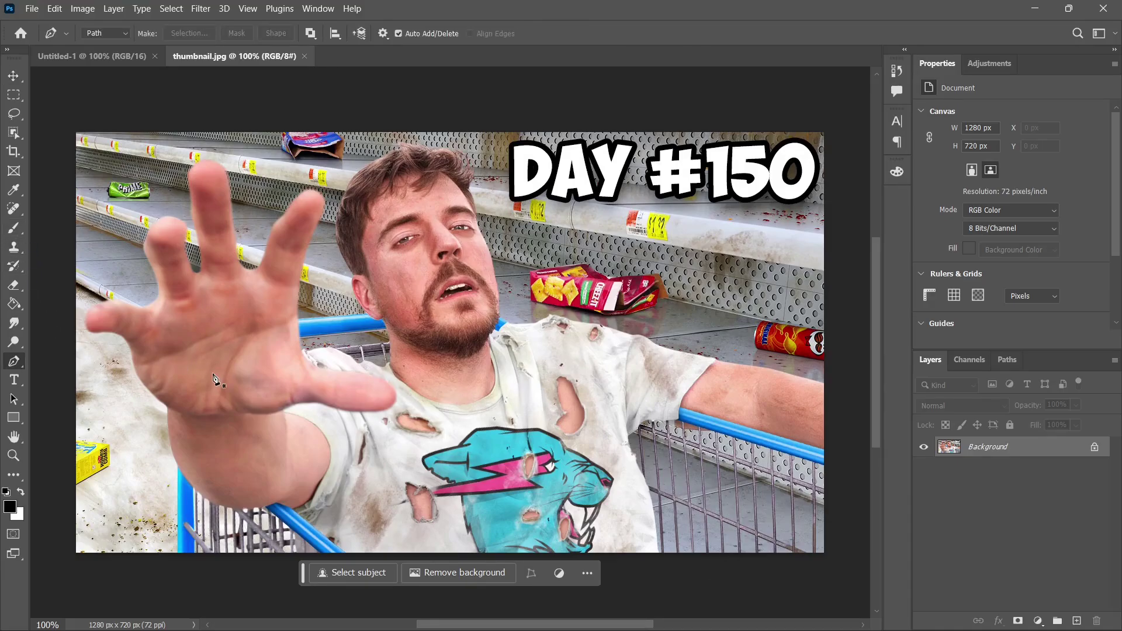
scroll(148, 411, "up", 5)
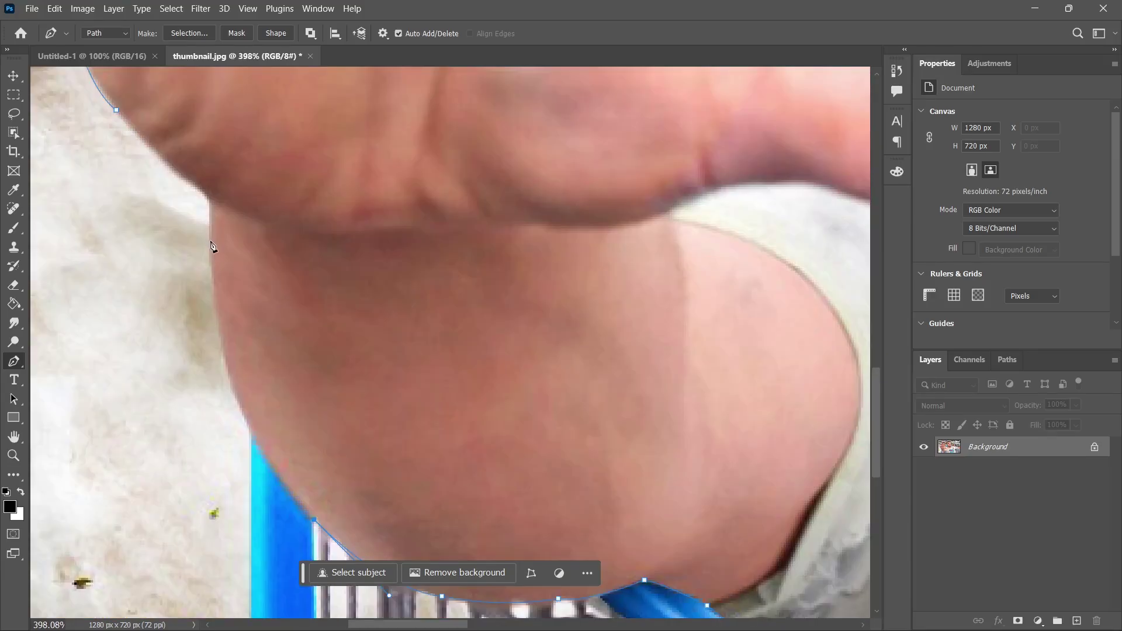
left_click_drag(276, 207, 234, 91)
scroll(212, 206, "up", 2)
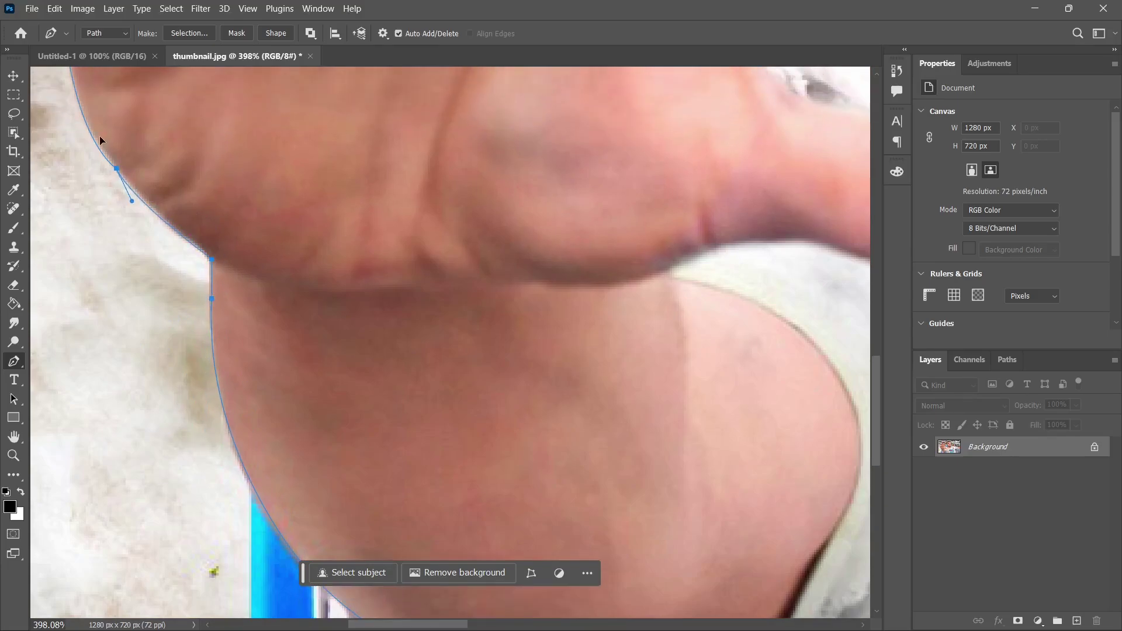
Convert the path around the man into a selection and apply it as a layer mask that hides the store background.
right_click(248, 214)
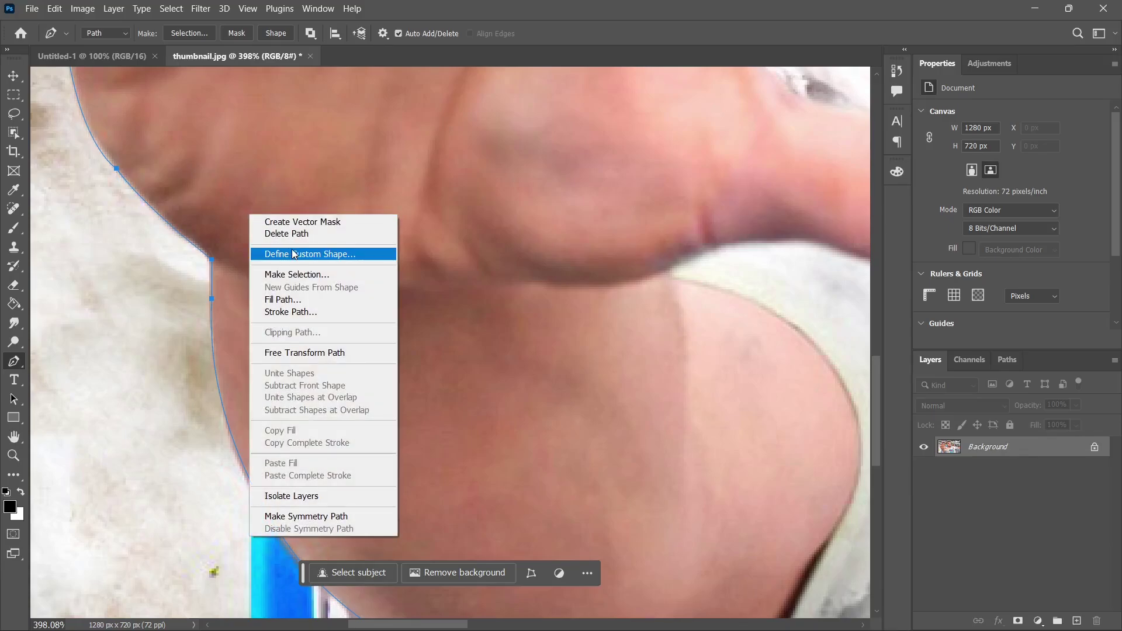
left_click(320, 270)
left_click(636, 163)
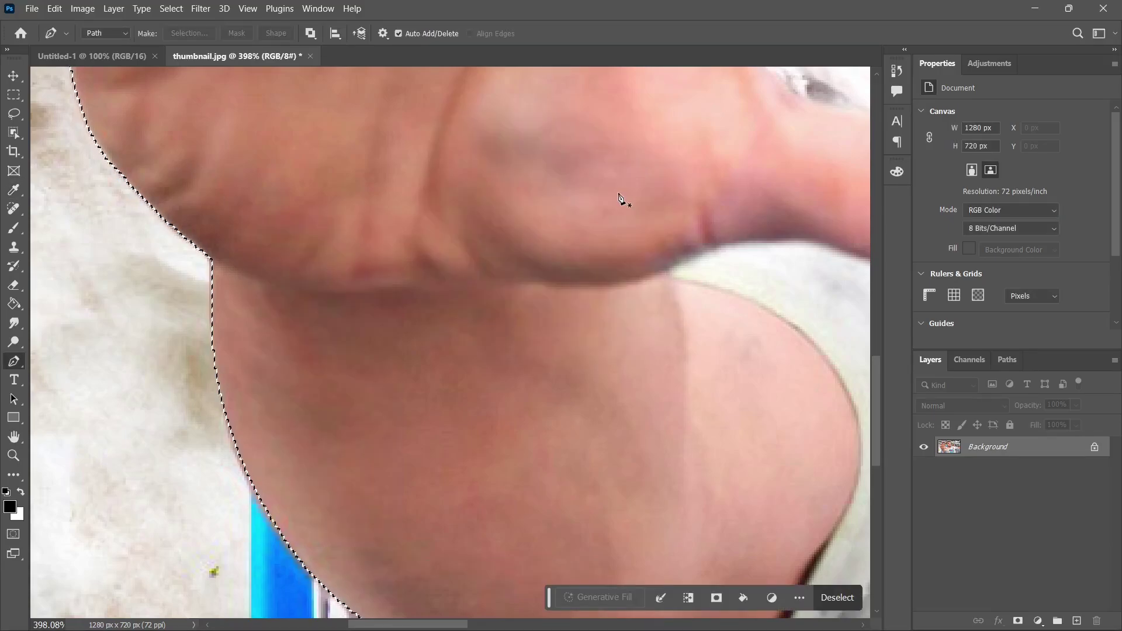
scroll(622, 226, "down", 5)
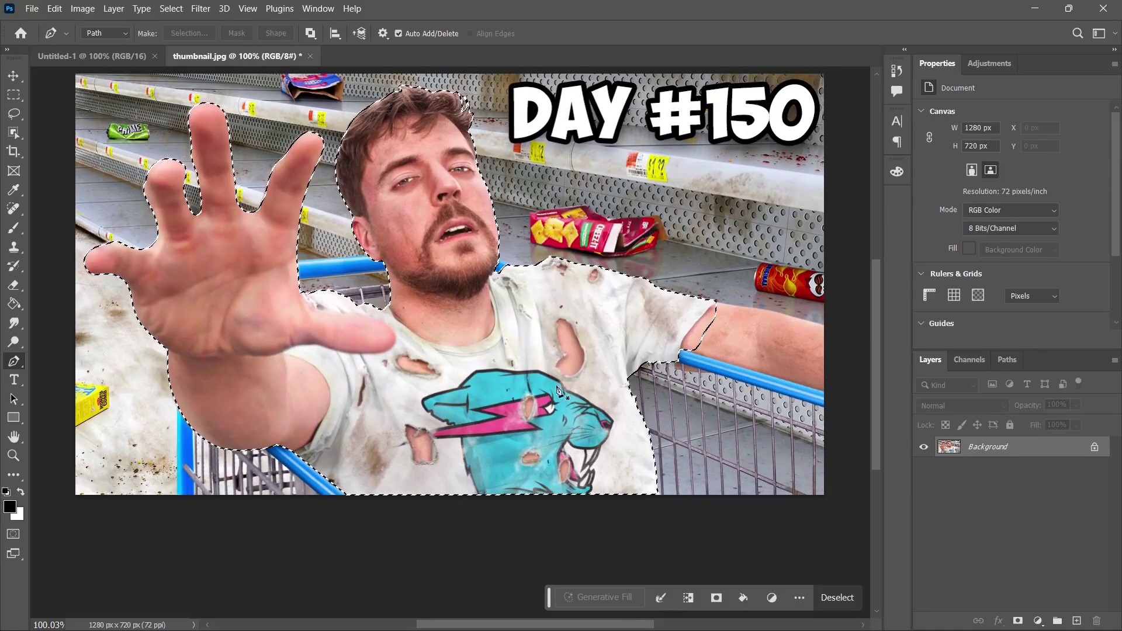
left_click(715, 597)
scroll(647, 486, "down", 1)
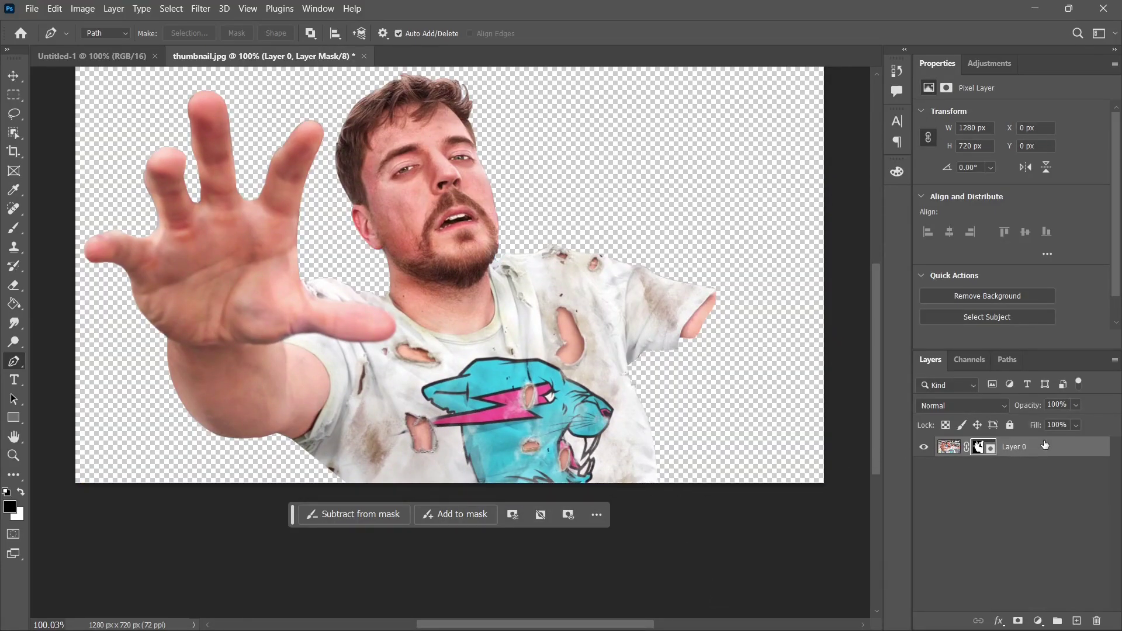
Copy the masked man layer into the Untitled-1 document, flipped horizontally and scaled down to about 576 × 324 px.
left_click_drag(1045, 445, 540, 297)
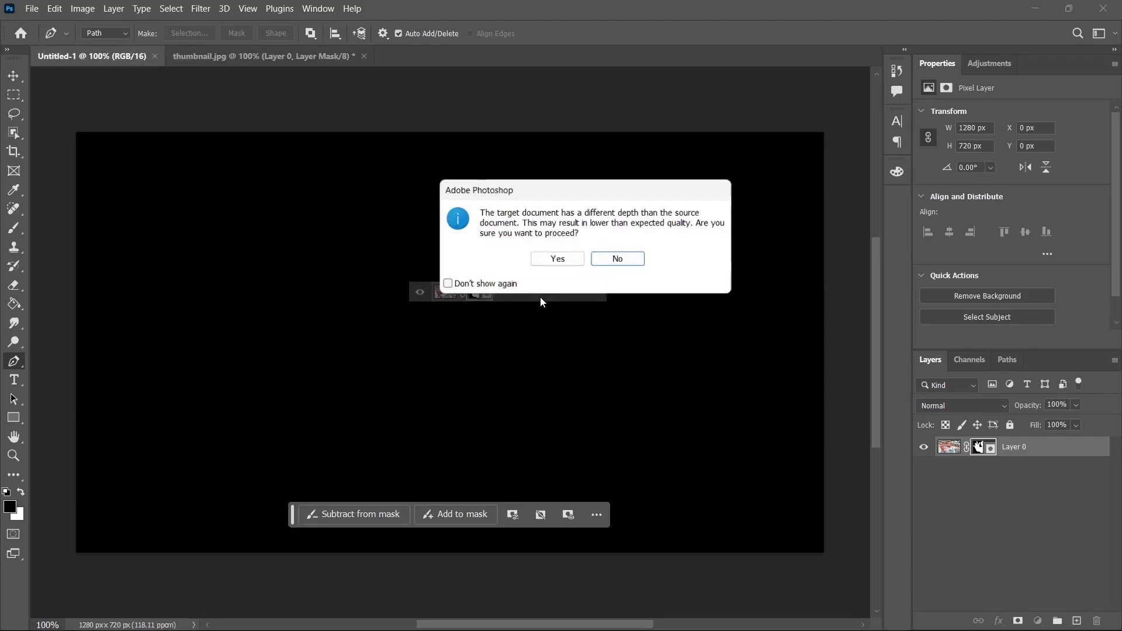
left_click(557, 258)
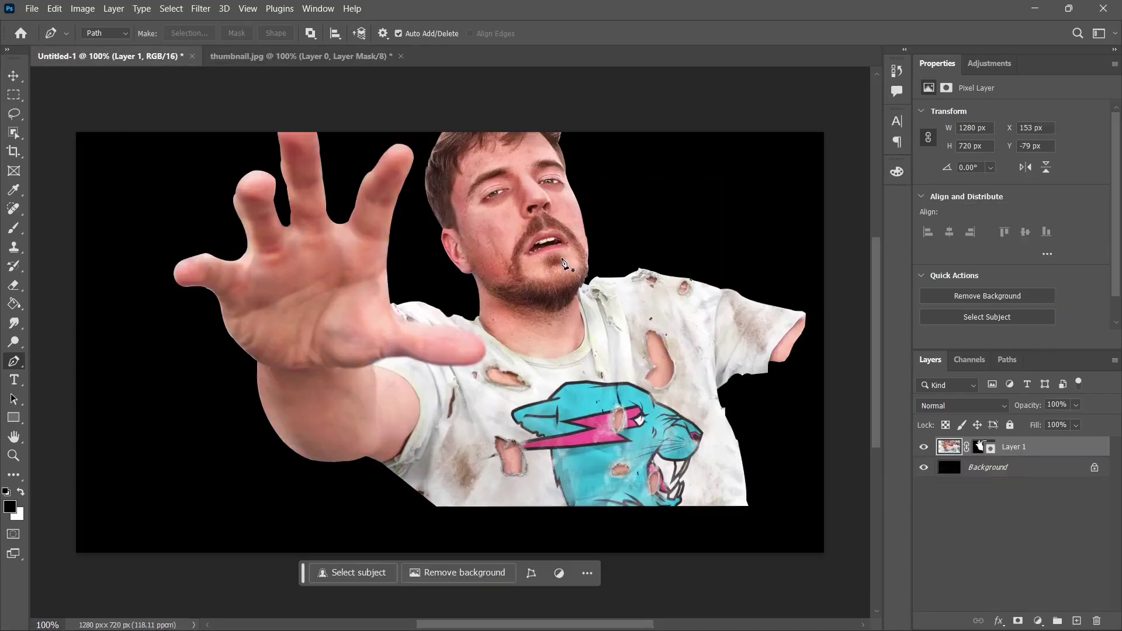
key("ctrl+t")
right_click(550, 342)
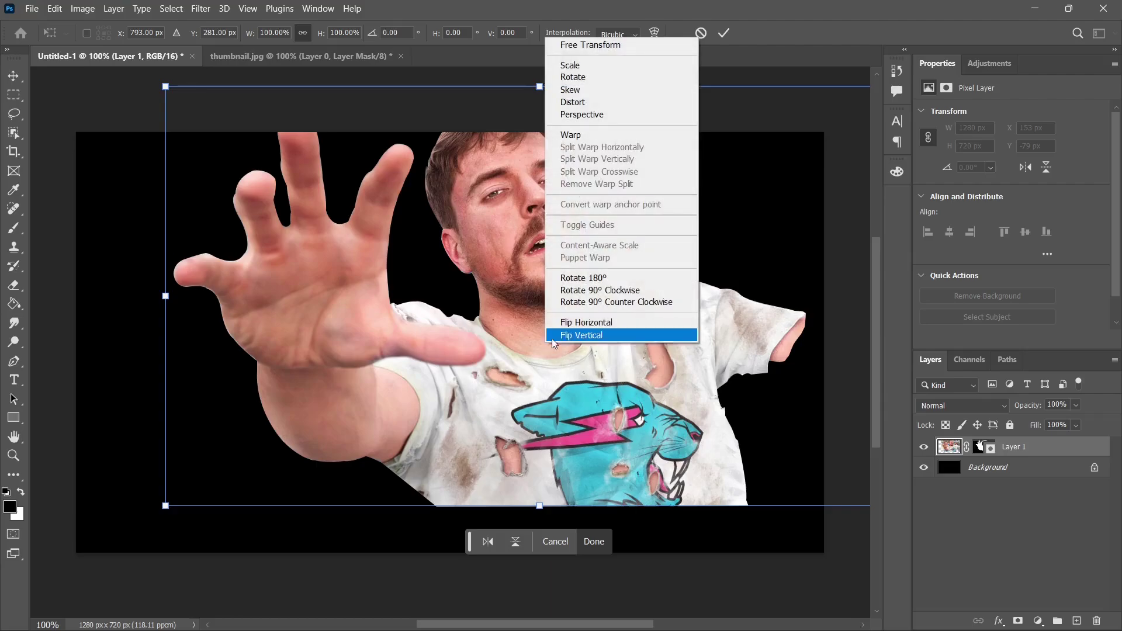
left_click(564, 328)
left_click_drag(166, 89, 400, 263)
left_click(608, 544)
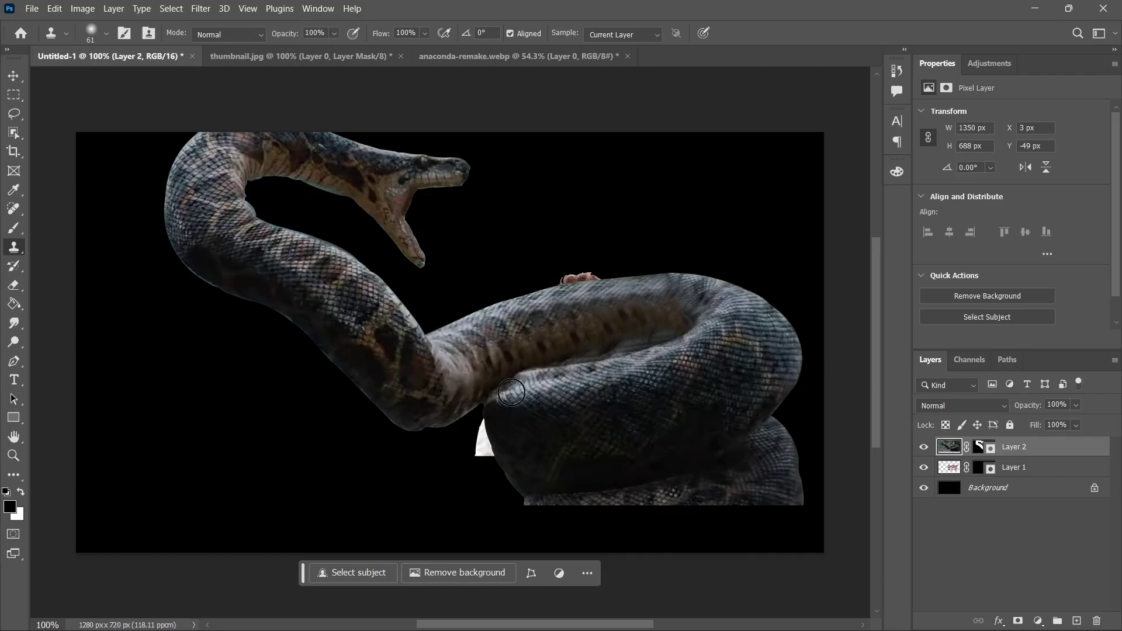
Scale down, slightly rotate and reposition the snake so its head is fully in frame and its coil crosses the man's torso.
key("ctrl+t")
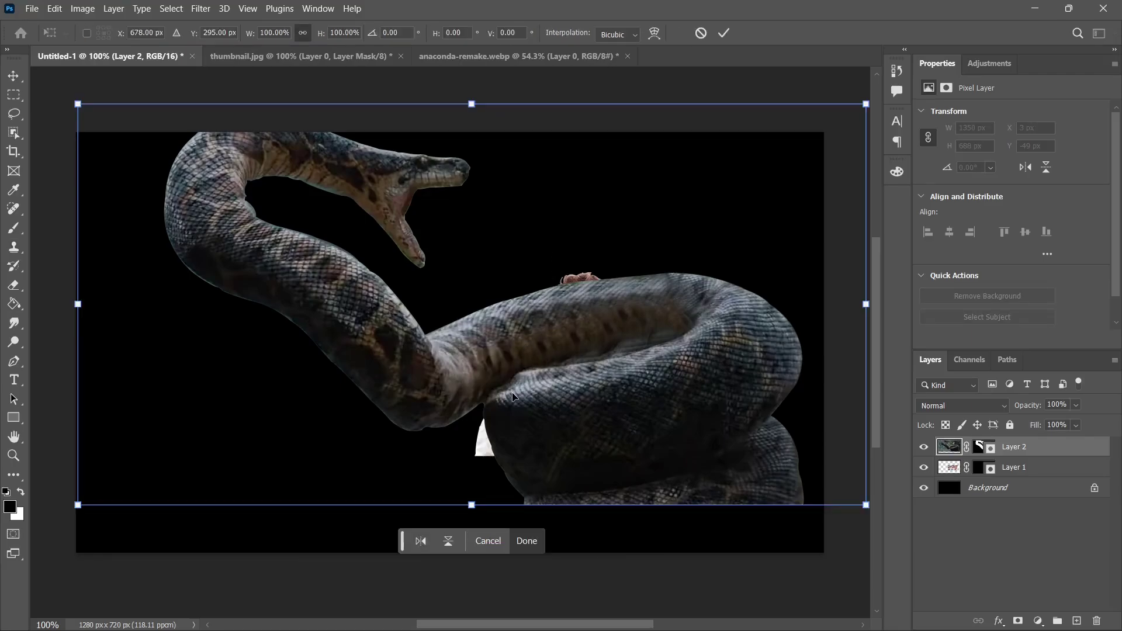
left_click_drag(870, 95, 735, 240)
left_click_drag(613, 376, 627, 422)
left_click_drag(422, 246, 428, 222)
left_click(537, 540)
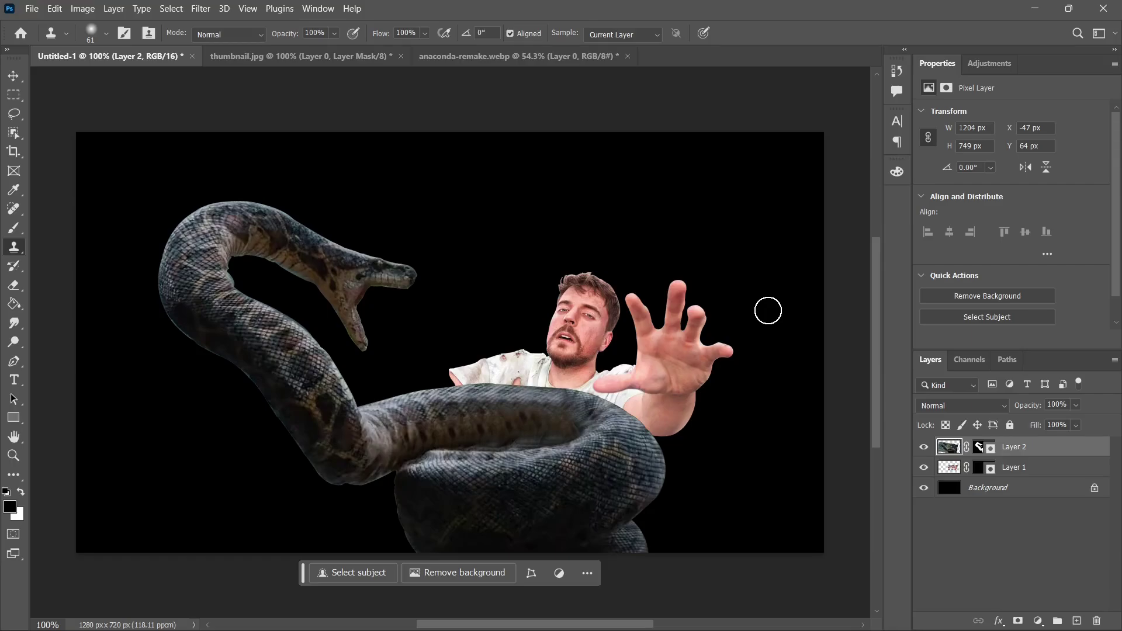
Move the man's layer above the snake layer in the stacking order.
left_click(1023, 467)
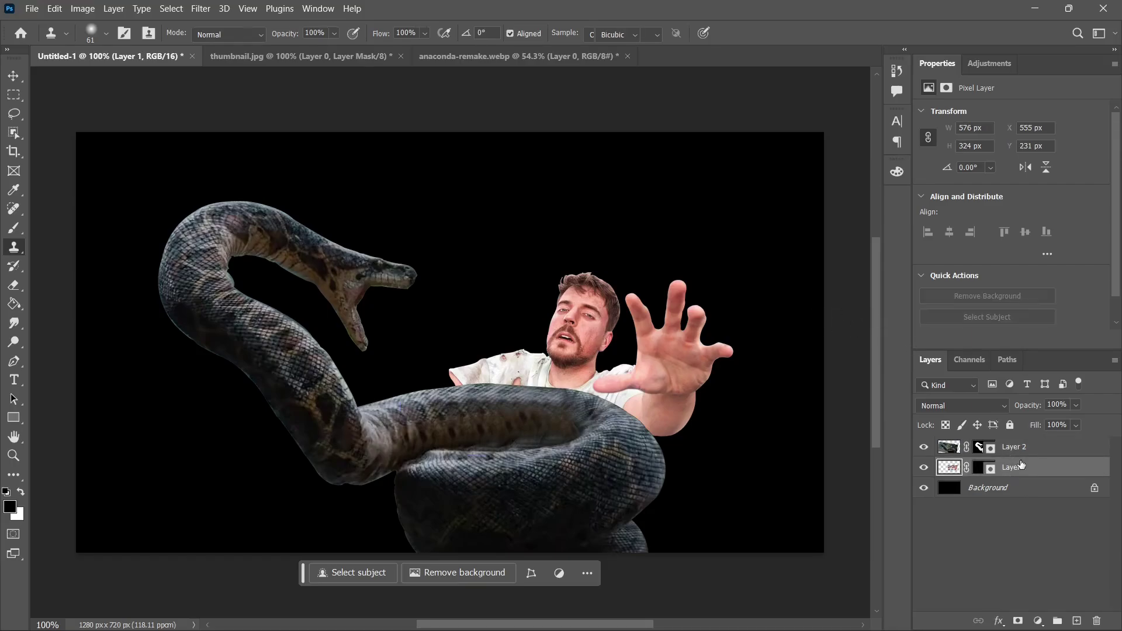
key("ctrl+t")
left_click_drag(1070, 460, 1070, 443)
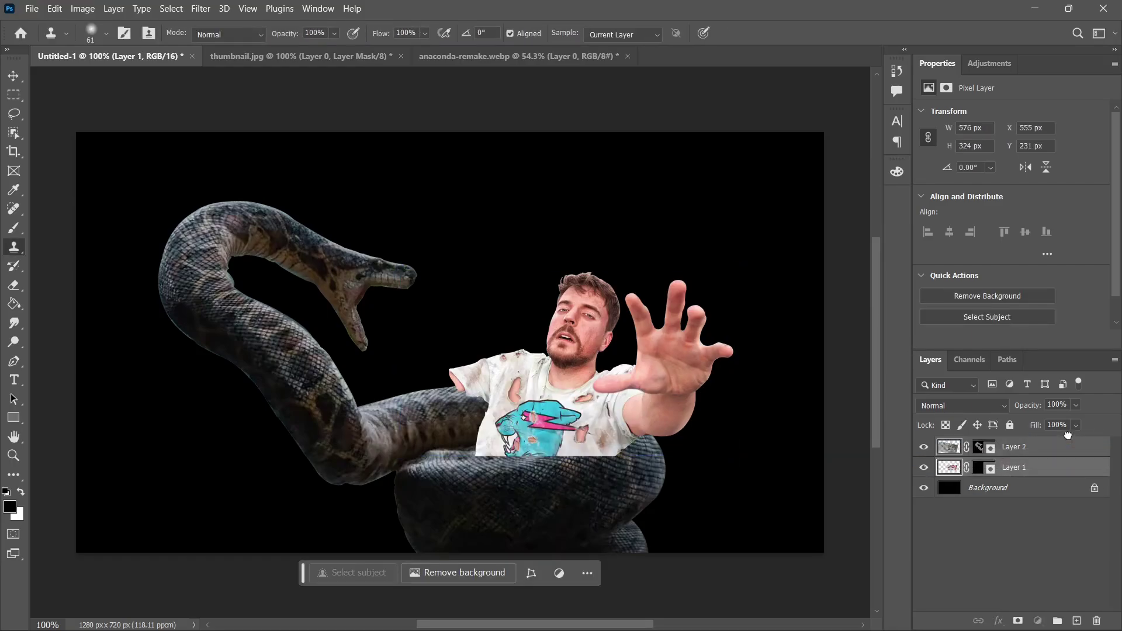
Scale the man to about 80% and position him inside the snake's coil, with the shirt's lower edge on the front loop.
key("ctrl+t")
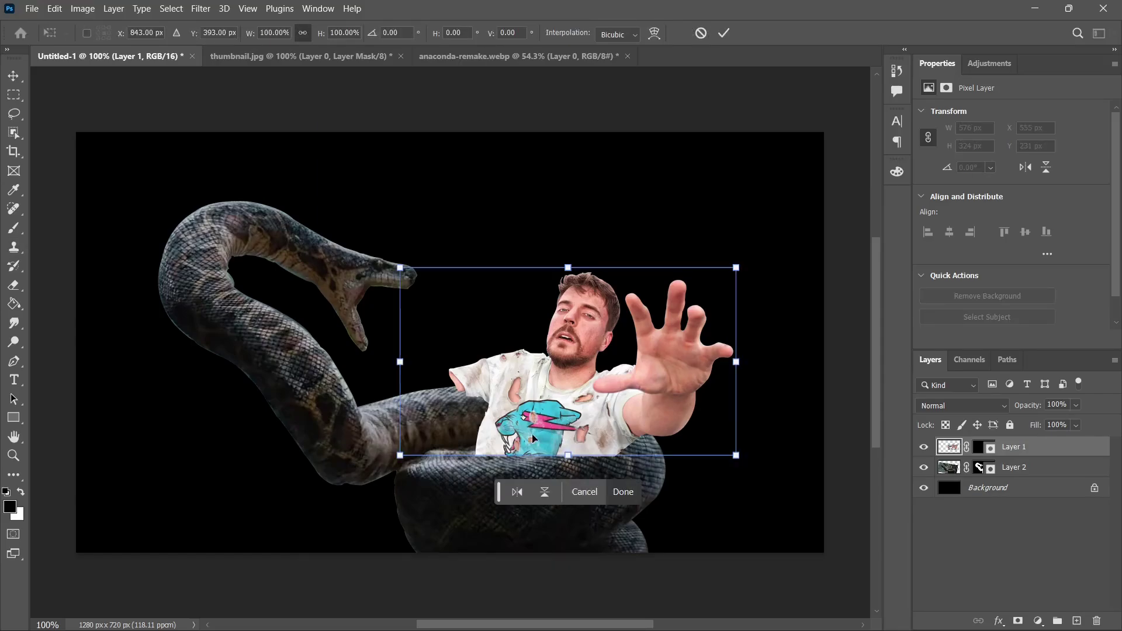
left_click_drag(556, 404, 517, 405)
mouse_move(700, 272)
left_mouse_down()
mouse_move(648, 324)
mouse_move(672, 322)
mouse_move(649, 329)
left_mouse_up()
left_click_drag(488, 412, 491, 418)
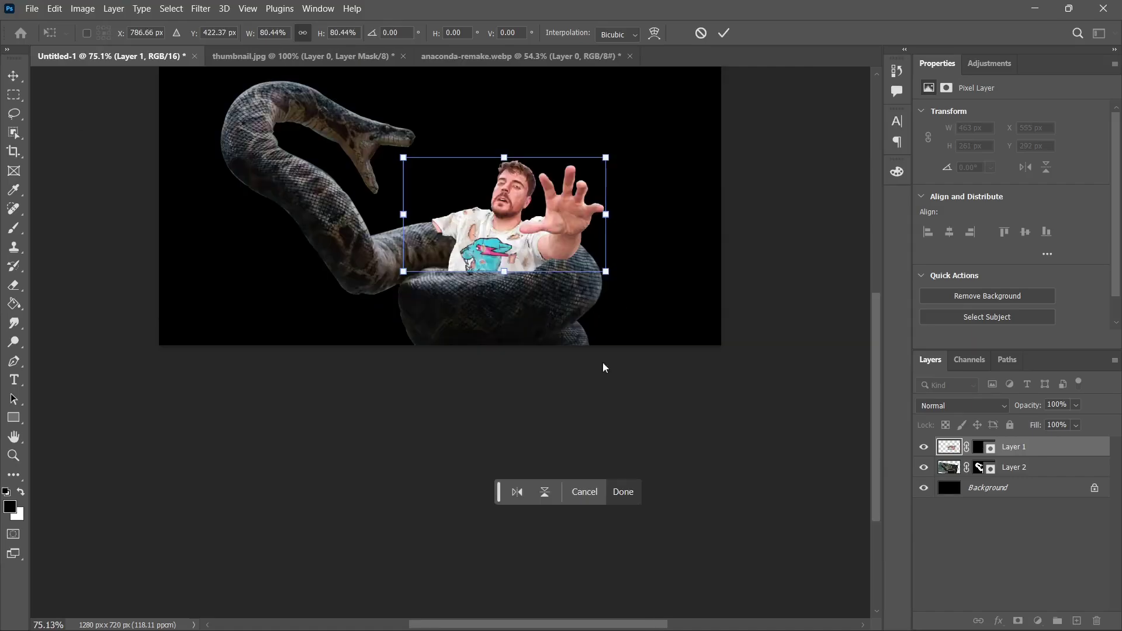
left_click(624, 492)
Lower the man layer's opacity to 57% to see the snake's coil through the shirt.
scroll(545, 334, "up", 8)
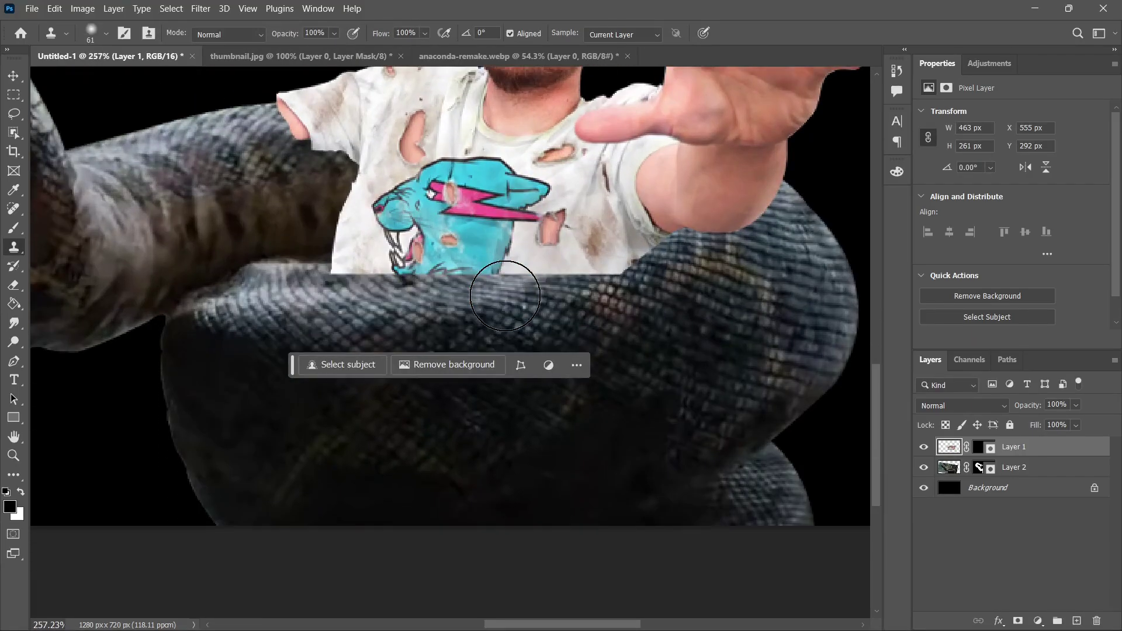
scroll(488, 278, "down", 5)
scroll(480, 268, "up", 5)
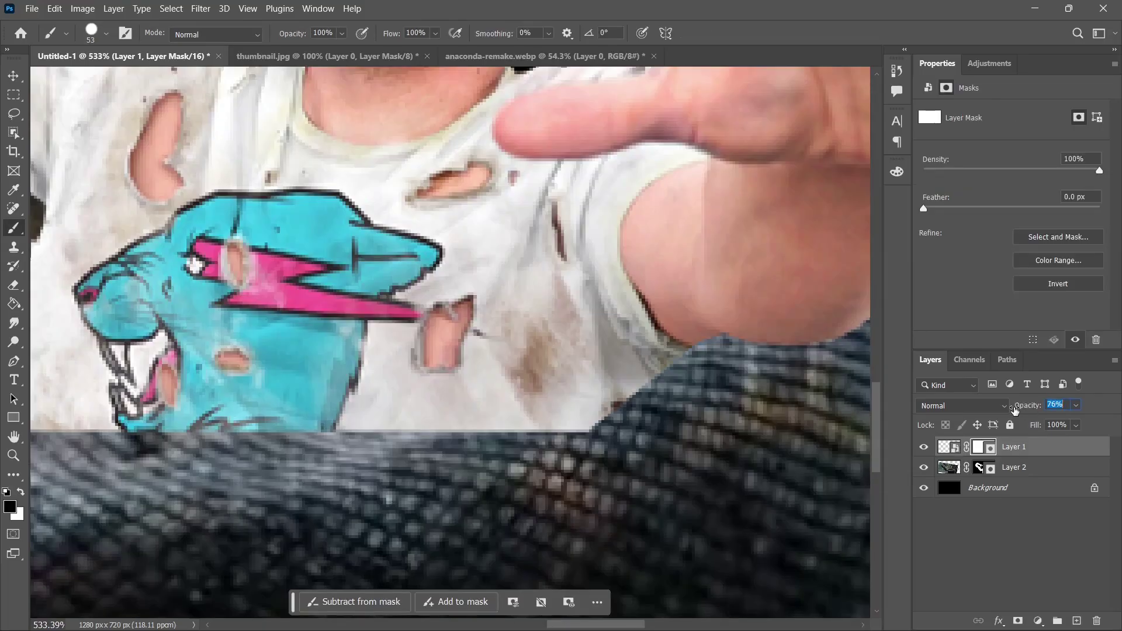
left_click_drag(1020, 409, 1001, 412)
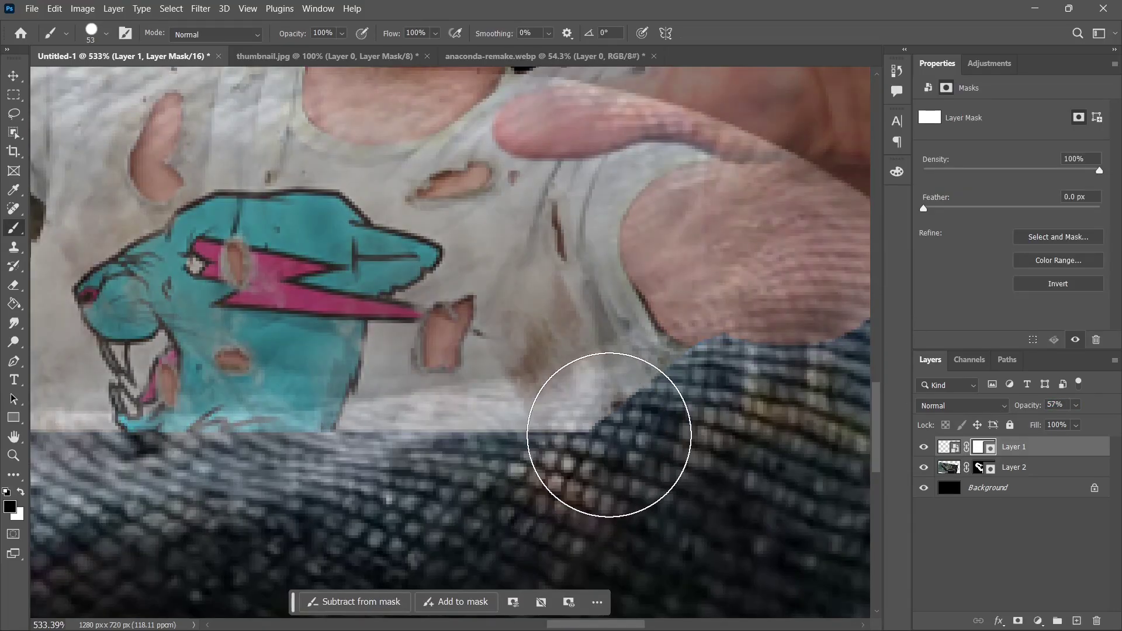
Paint black on the man's layer mask to hide the shirt overlapping the front coil's edge and the arm stump at the sleeve.
mouse_move(477, 454)
left_mouse_down()
mouse_move(556, 431)
mouse_move(498, 440)
left_mouse_up()
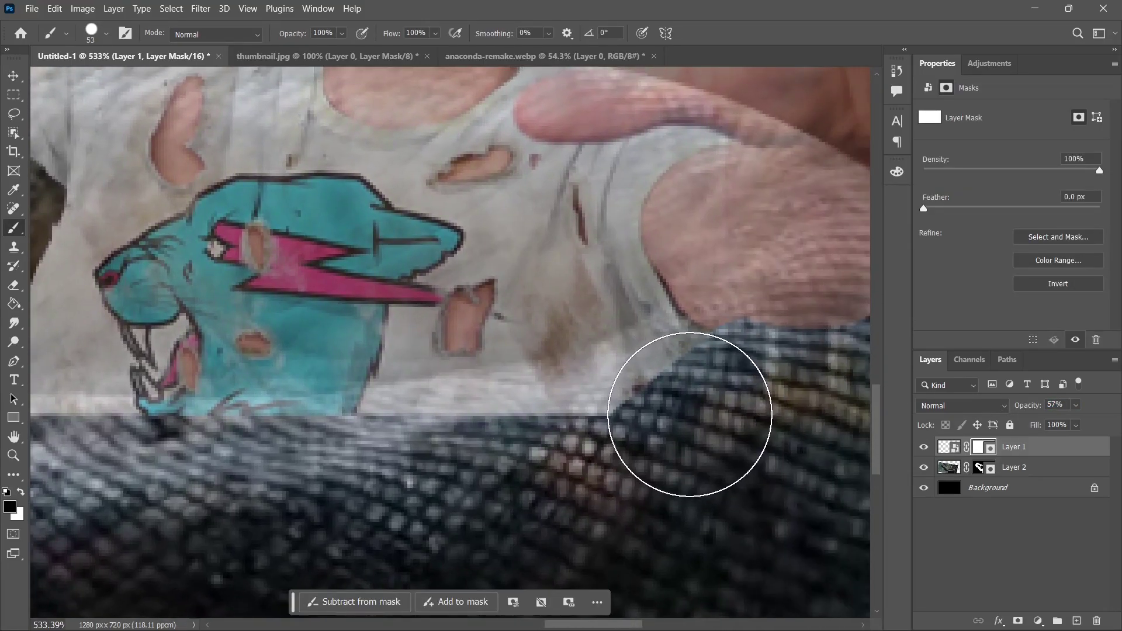
mouse_move(668, 417)
left_mouse_down()
mouse_move(509, 464)
mouse_move(287, 495)
mouse_move(588, 452)
left_mouse_up()
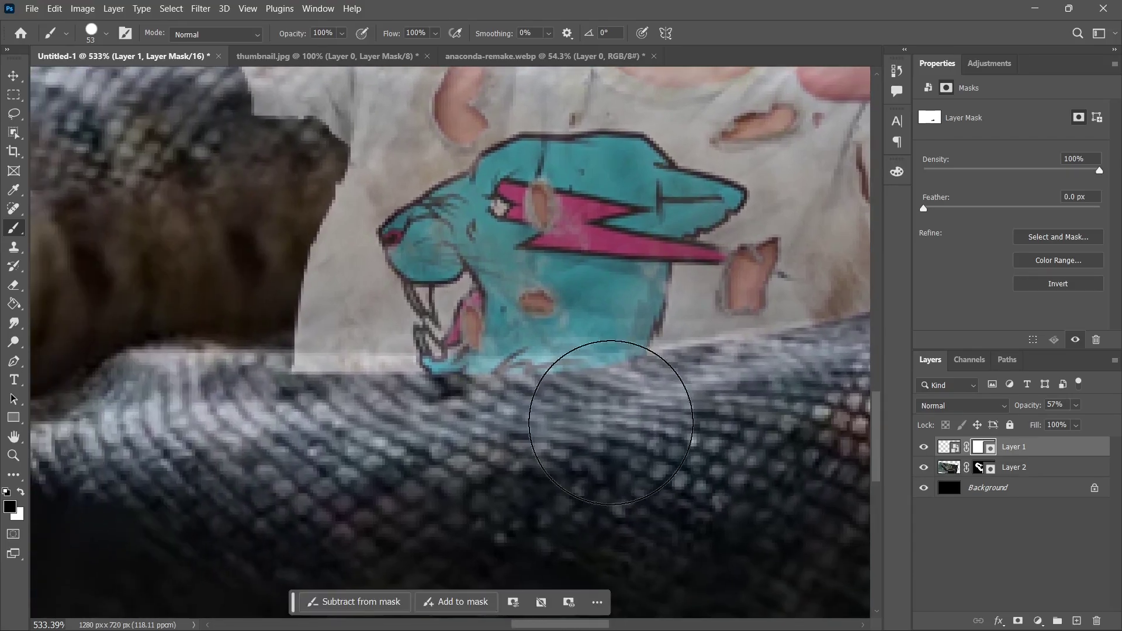
left_click_drag(285, 437, 456, 442)
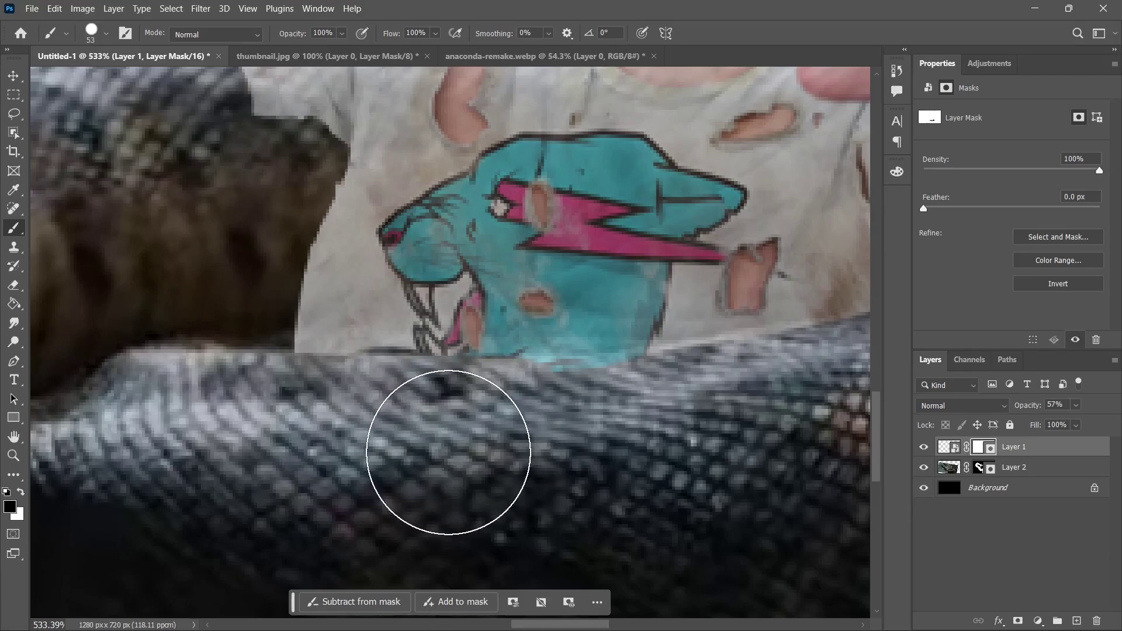
key("ctrl+z")
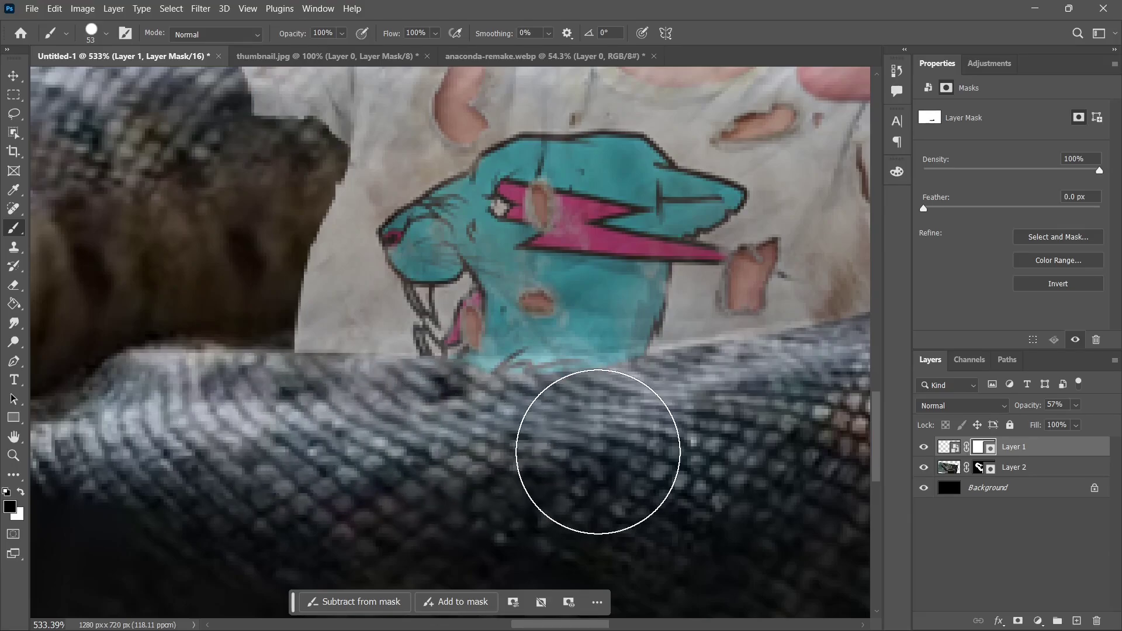
scroll(593, 452, "up", 3)
scroll(556, 417, "down", 2)
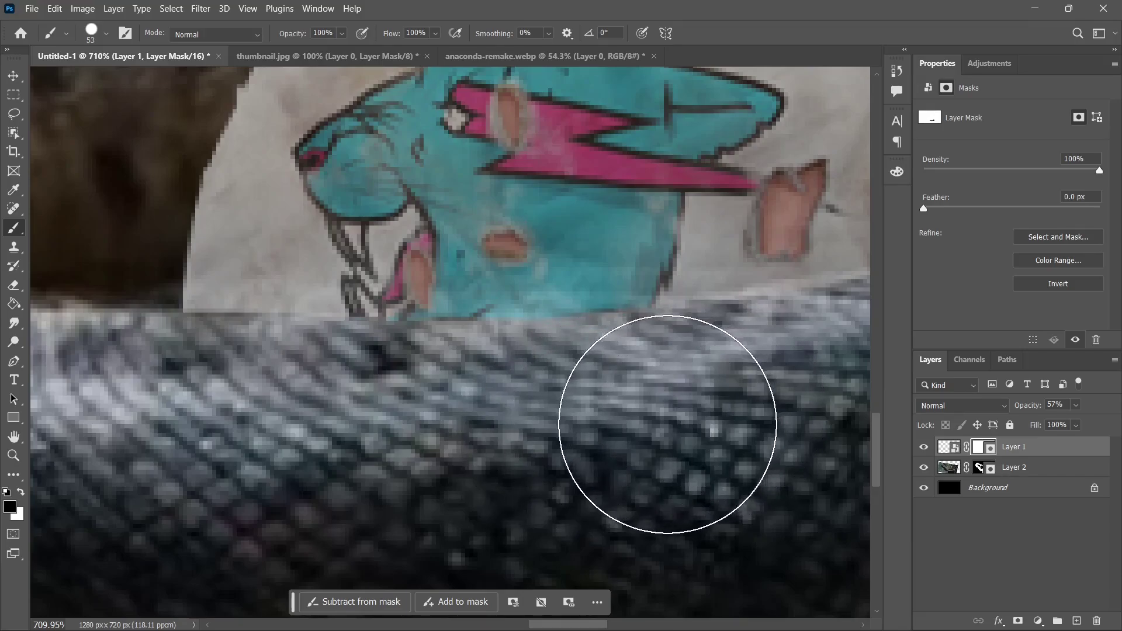
left_click_drag(636, 433, 215, 508)
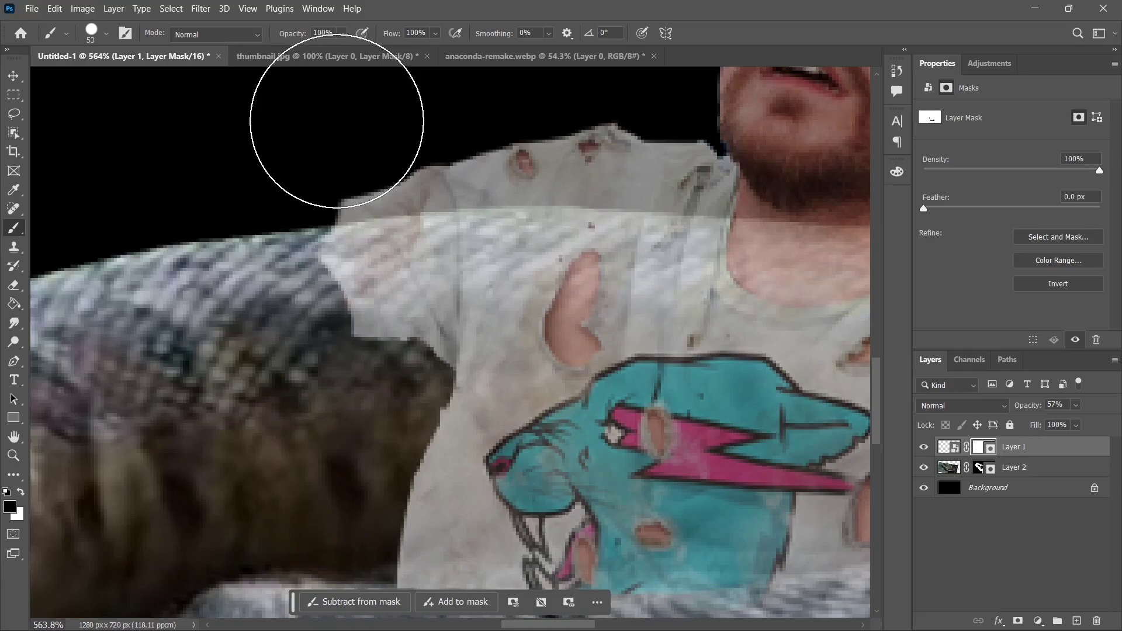
mouse_move(337, 121)
left_mouse_down()
mouse_move(266, 232)
mouse_move(258, 291)
left_mouse_up()
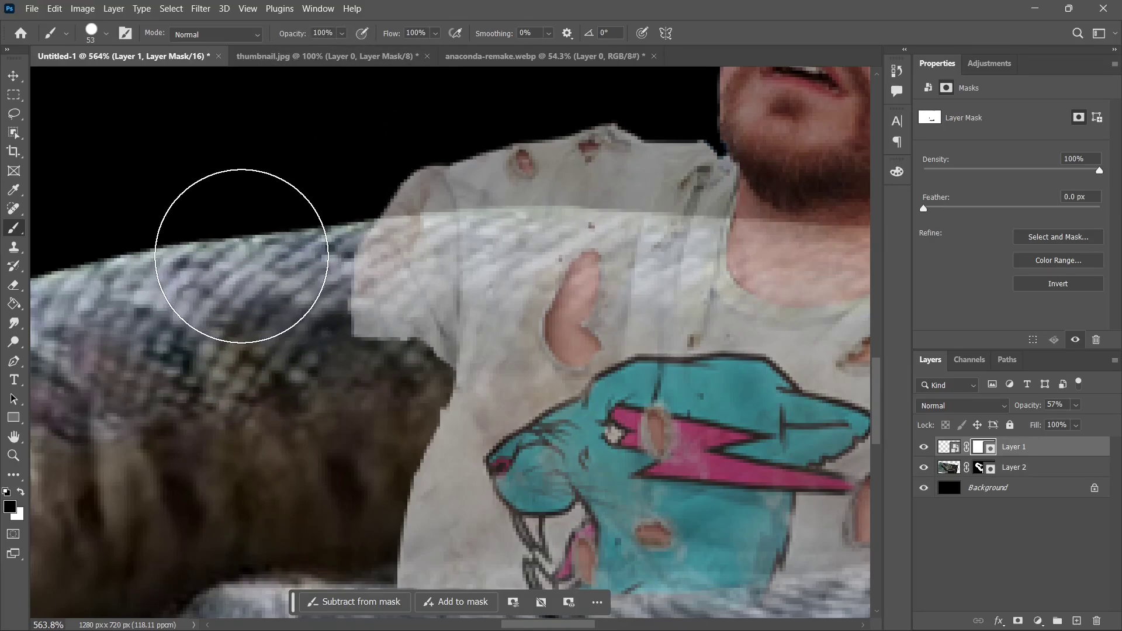
Set the man layer's opacity back to 100%.
scroll(234, 246, "down", 3)
scroll(433, 276, "down", 2)
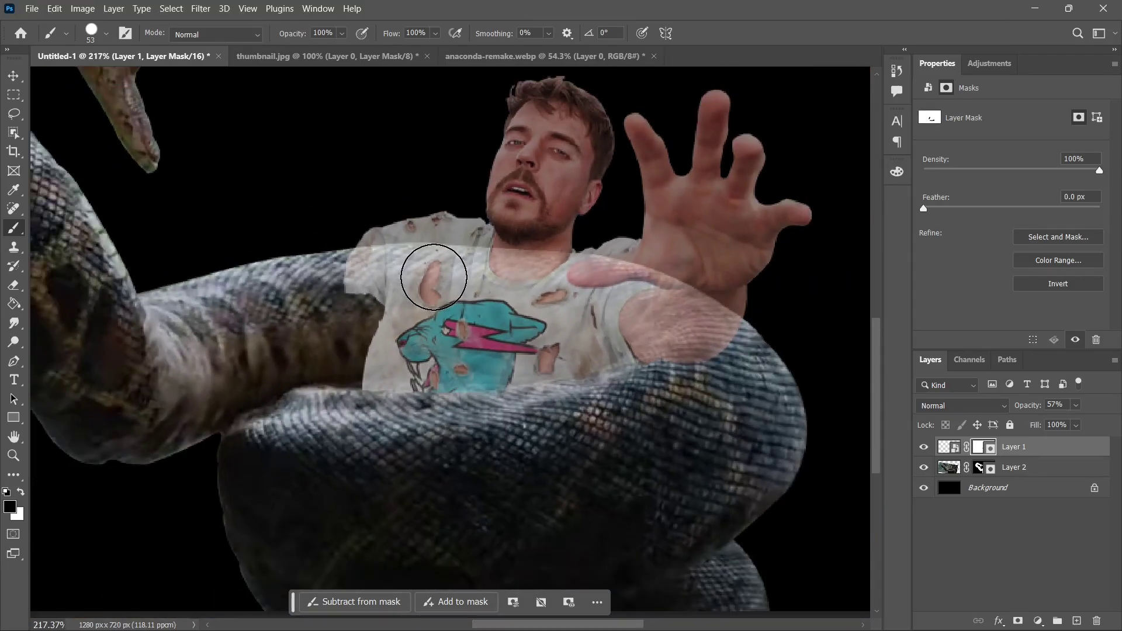
scroll(433, 276, "down", 1)
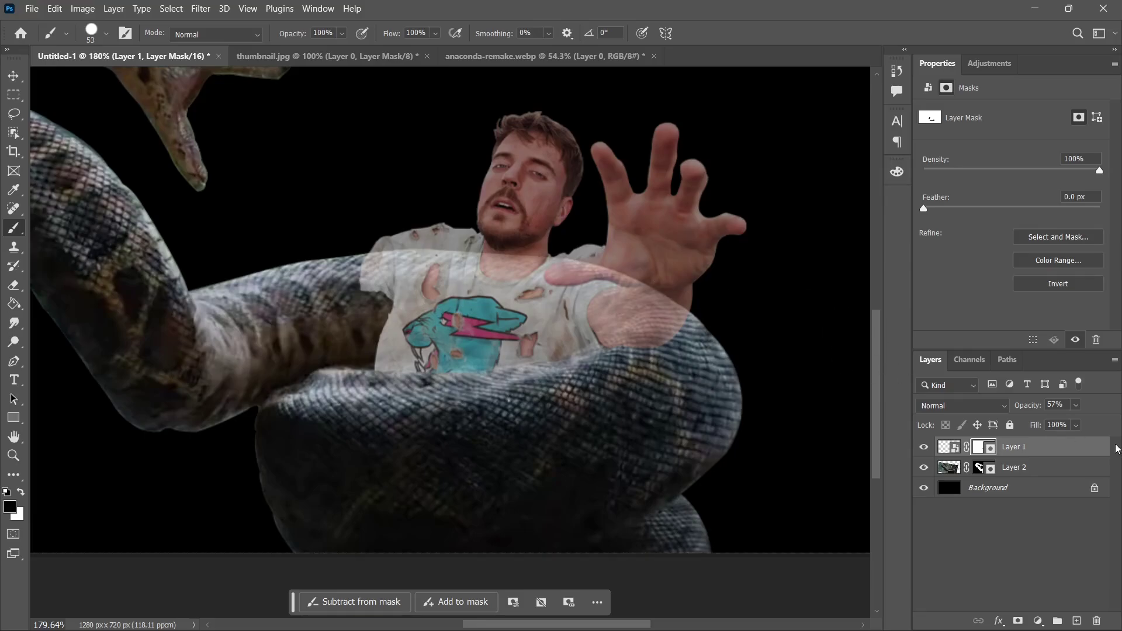
type("100")
key("Return")
Bring the masked arm from the T-shirt photo into the Untitled-1 document, rotated about -5° and placed under the man's empty sleeve.
scroll(726, 251, "up", 2)
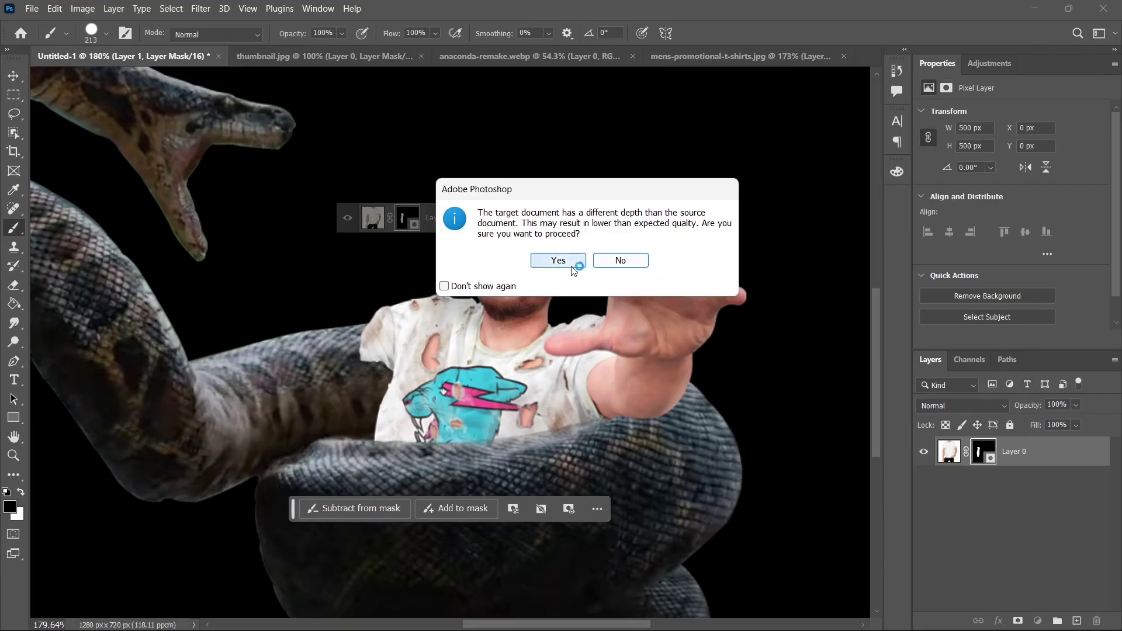
key("Return")
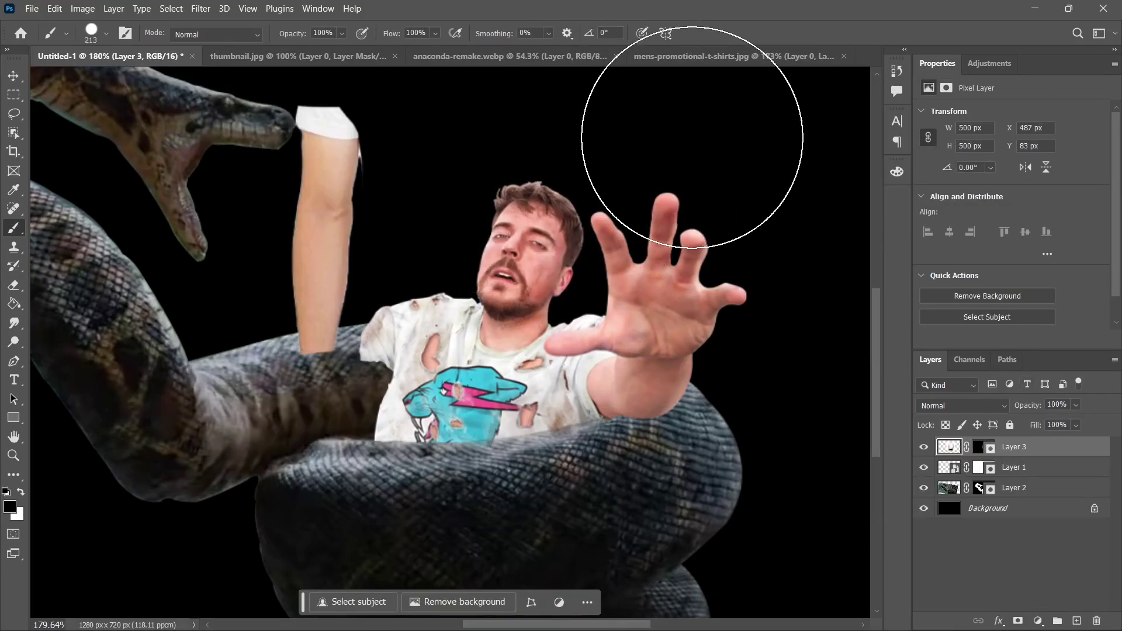
key("ctrl+t")
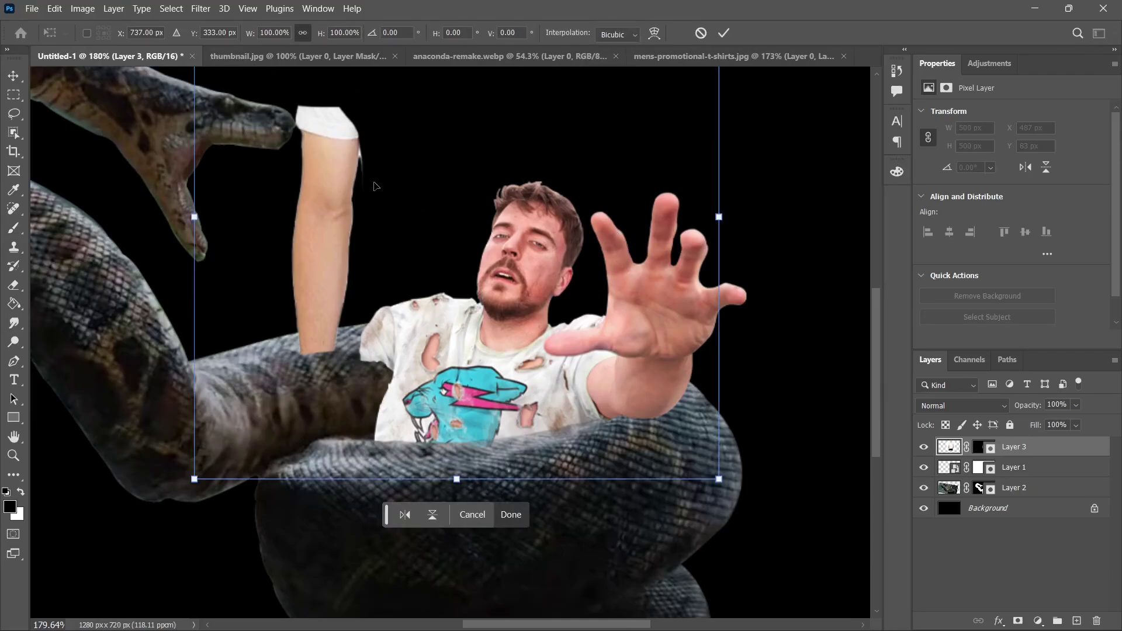
left_click_drag(375, 186, 468, 426)
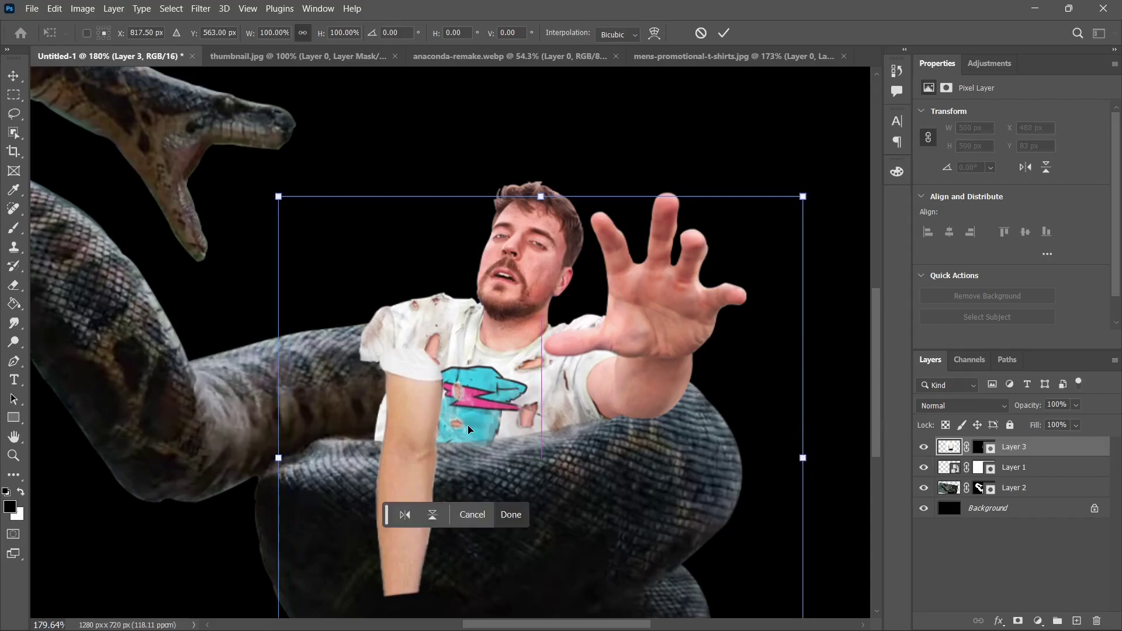
left_click_drag(532, 166, 509, 165)
mouse_move(541, 463)
left_mouse_down()
mouse_move(542, 433)
mouse_move(526, 433)
left_mouse_up()
left_click(514, 517)
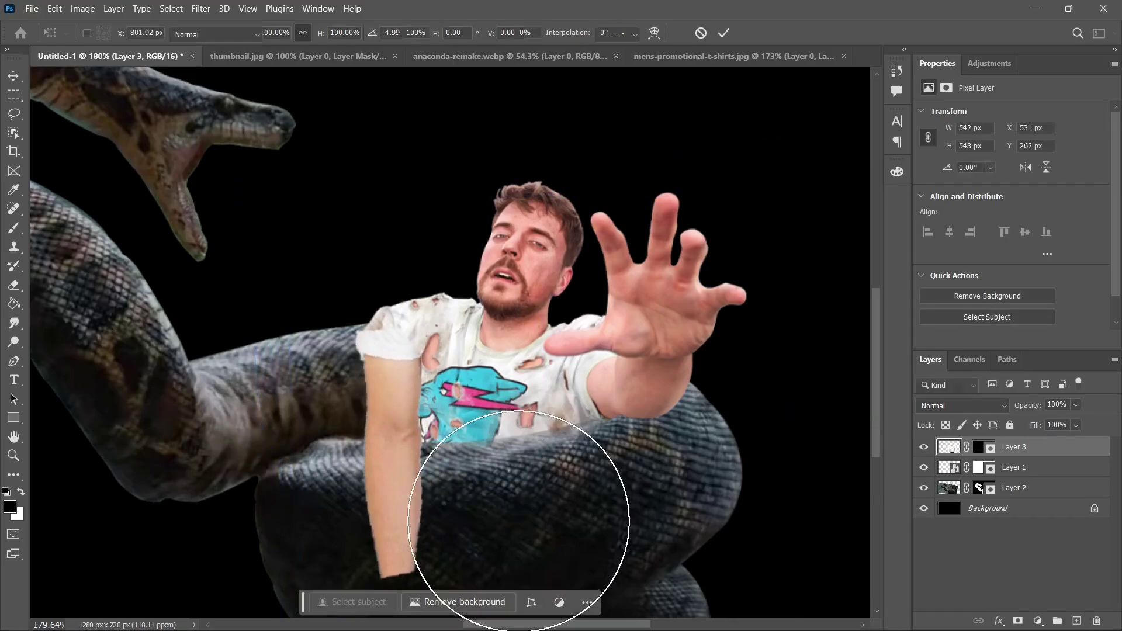
scroll(519, 425, "down", 2)
left_click_drag(428, 495, 420, 494)
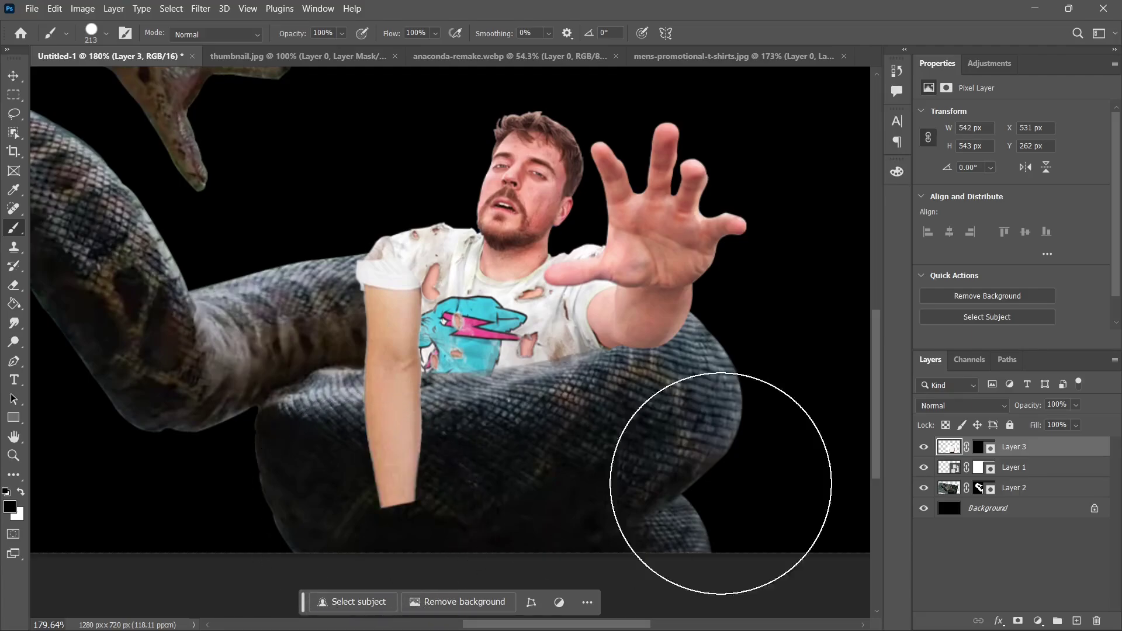
Mask out the part of the added arm that overlaps the snake's front coil on Layer 3's layer mask.
key("ctrl+z")
left_click(983, 447)
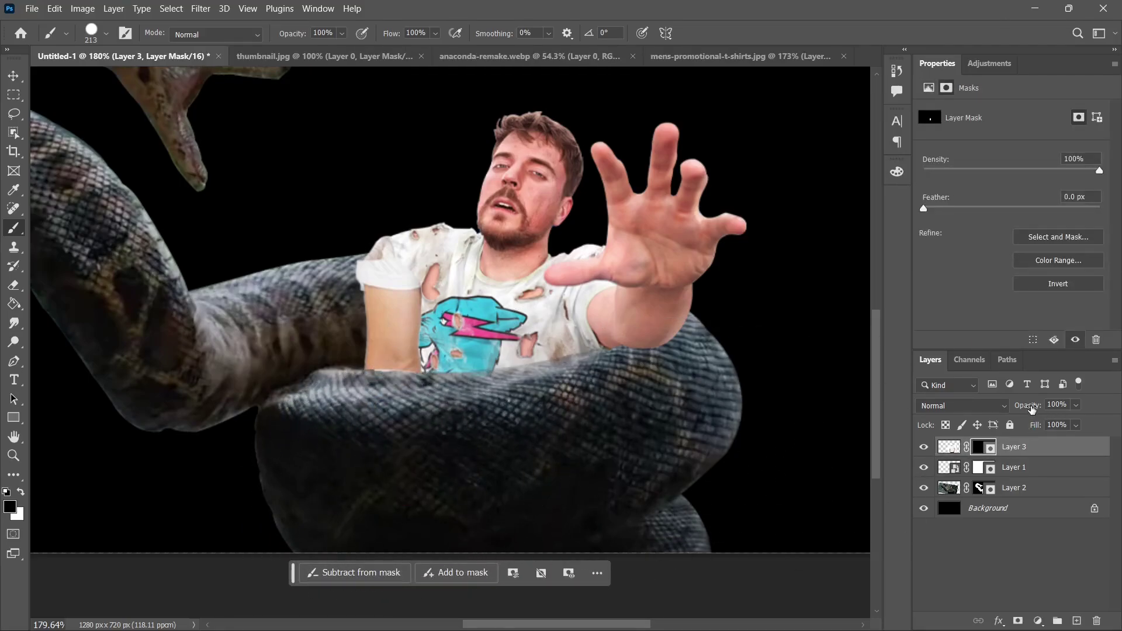
Lower the arm layer's opacity to 73% to see how the arm overlaps the man's shirt and sleeve.
left_click_drag(1032, 409, 1012, 409)
scroll(496, 381, "up", 6)
left_click_drag(429, 309, 332, 307, "alt")
scroll(332, 294, "up", 4)
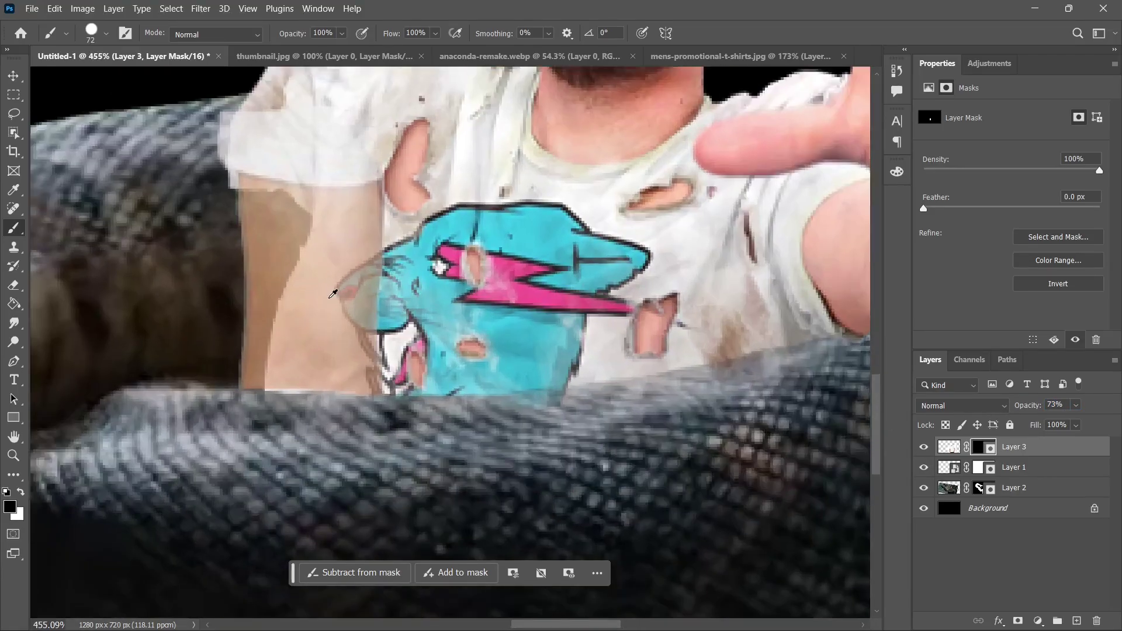
scroll(333, 294, "up", 1)
right_click(334, 293, "alt")
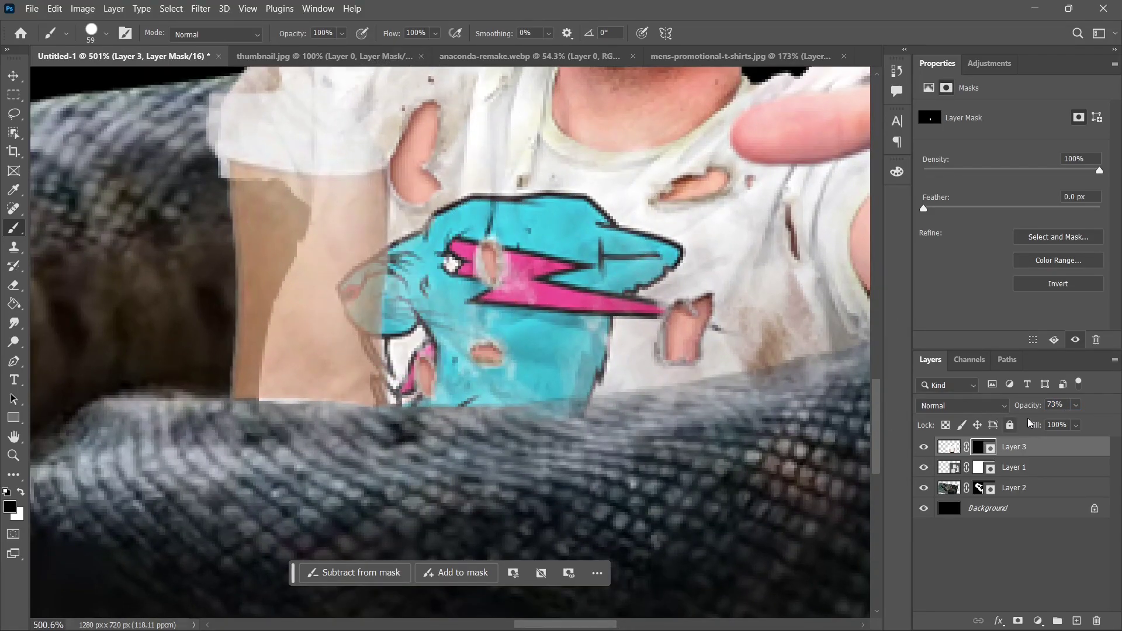
Place the arm layer (Layer 3) beneath the man's Layer 1 and set its opacity to 100%.
left_click_drag(1038, 446, 1038, 477)
scroll(576, 348, "up", 3)
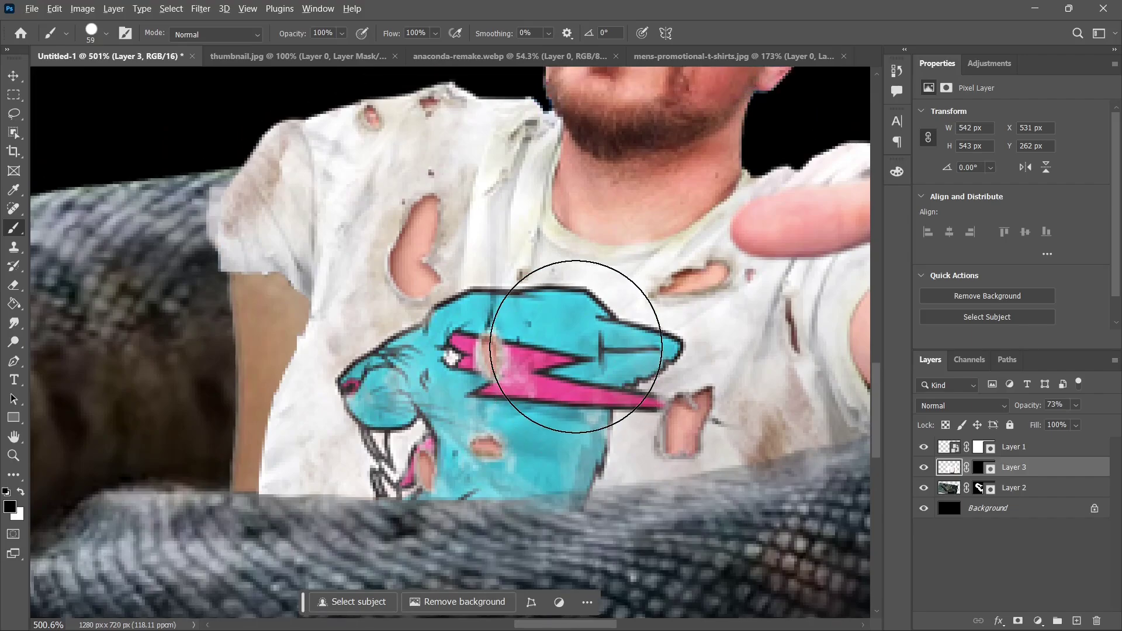
scroll(576, 347, "down", 6)
key("ctrl+z")
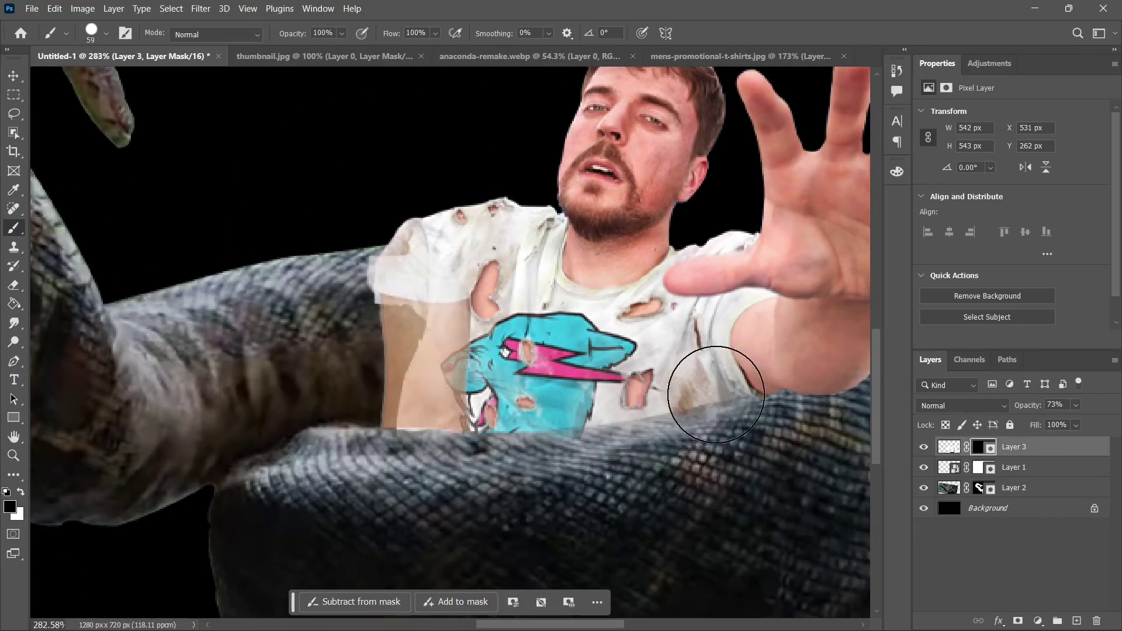
left_click_drag(1043, 444, 1044, 474)
left_click_drag(1063, 406, 1096, 410)
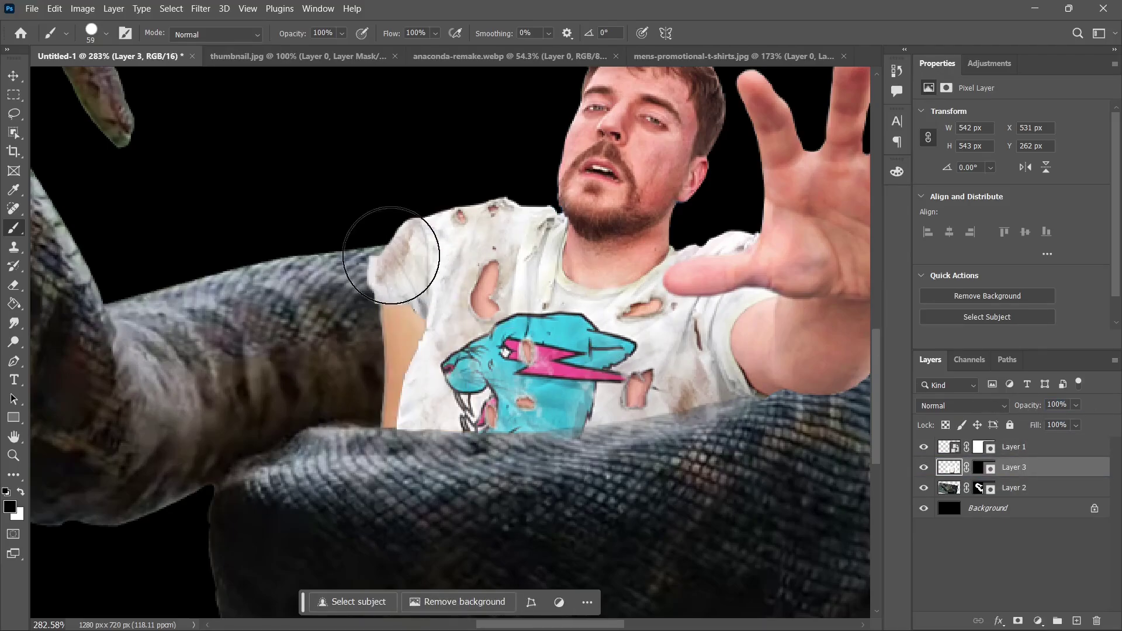
Extend the sleeve down over the top of the arm by cloning shirt fabric on Layer 1 with a soft 23 px Clone Stamp.
key("ctrl+backslash")
left_click(363, 257)
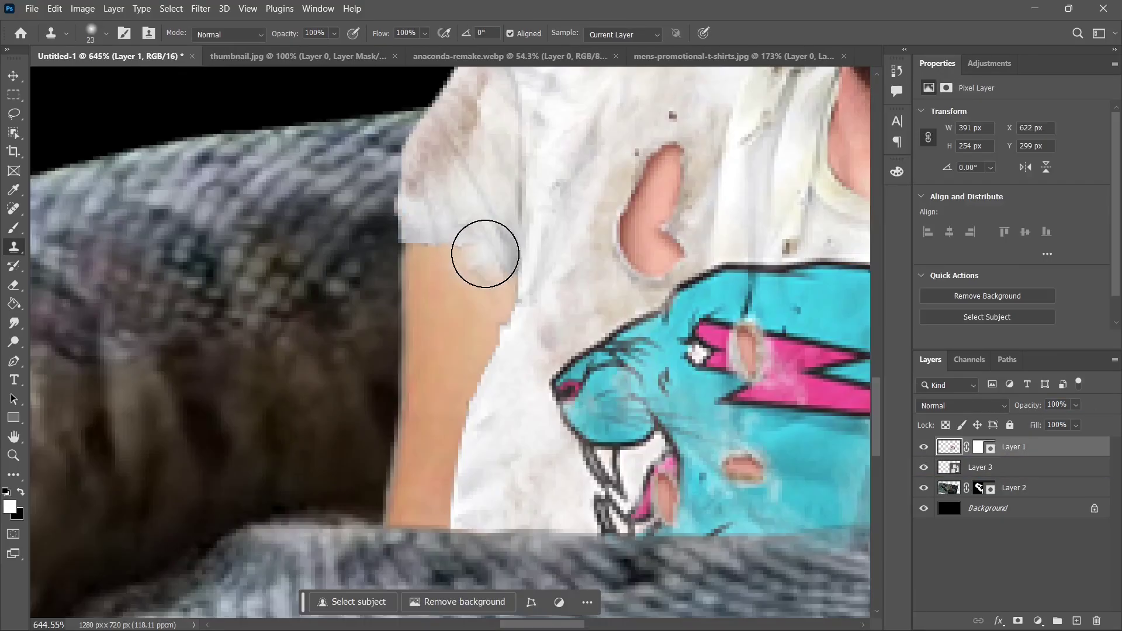
mouse_move(484, 251)
left_mouse_down()
mouse_move(494, 266)
mouse_move(428, 251)
mouse_move(415, 259)
left_mouse_up()
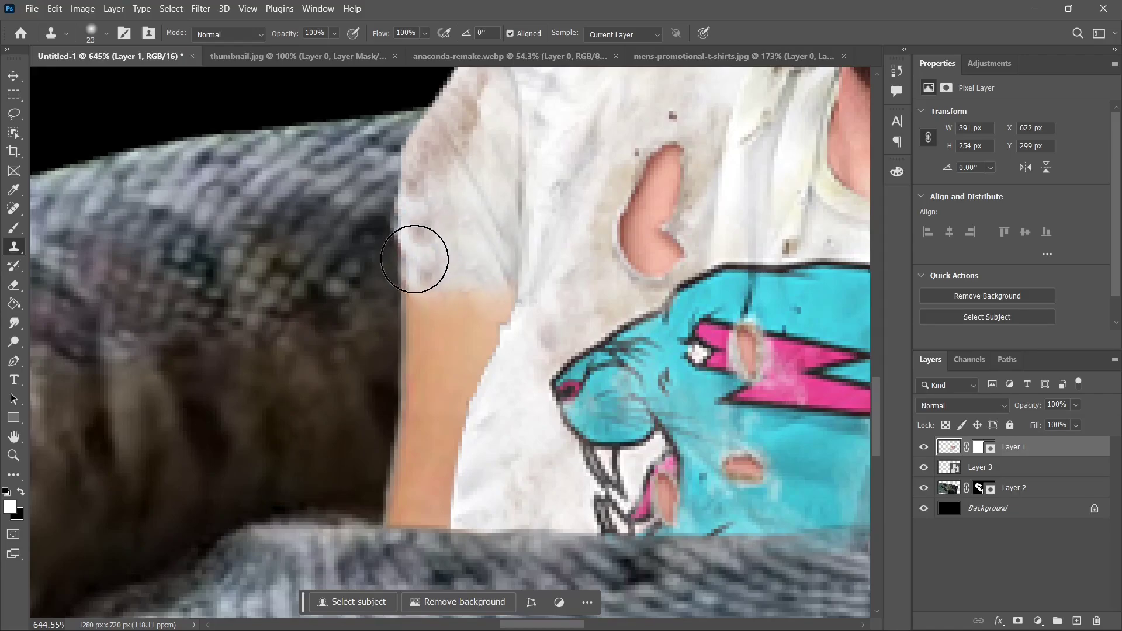
scroll(477, 237, "up", 2)
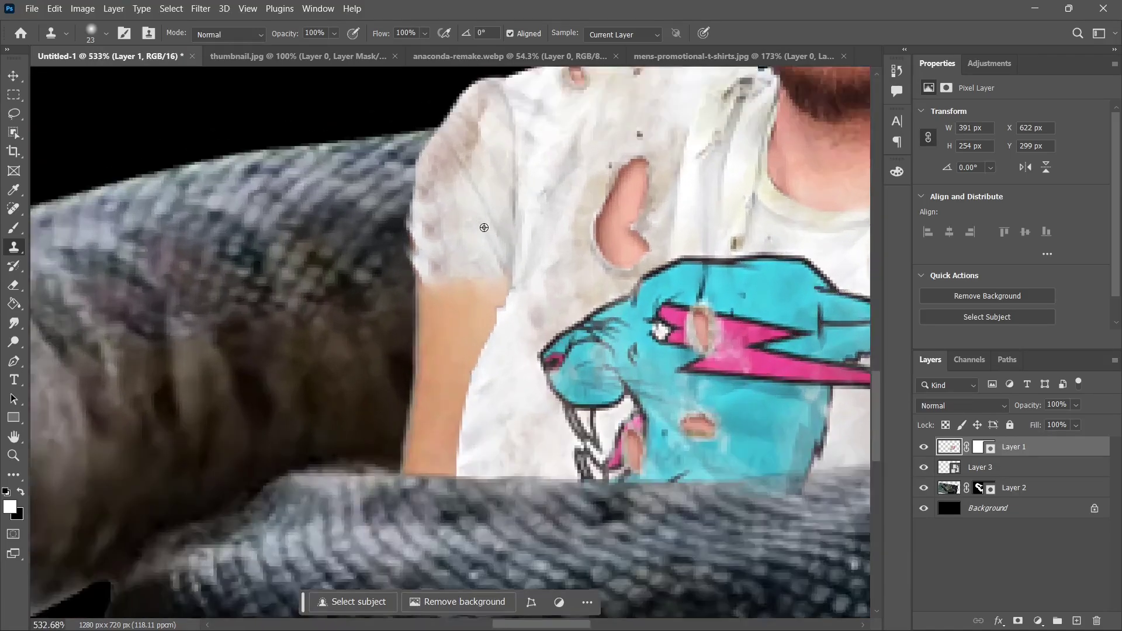
mouse_move(474, 243)
left_mouse_down()
mouse_move(444, 271)
mouse_move(403, 275)
mouse_move(420, 216)
mouse_move(473, 178)
mouse_move(479, 199)
mouse_move(416, 286)
mouse_move(453, 267)
left_mouse_up()
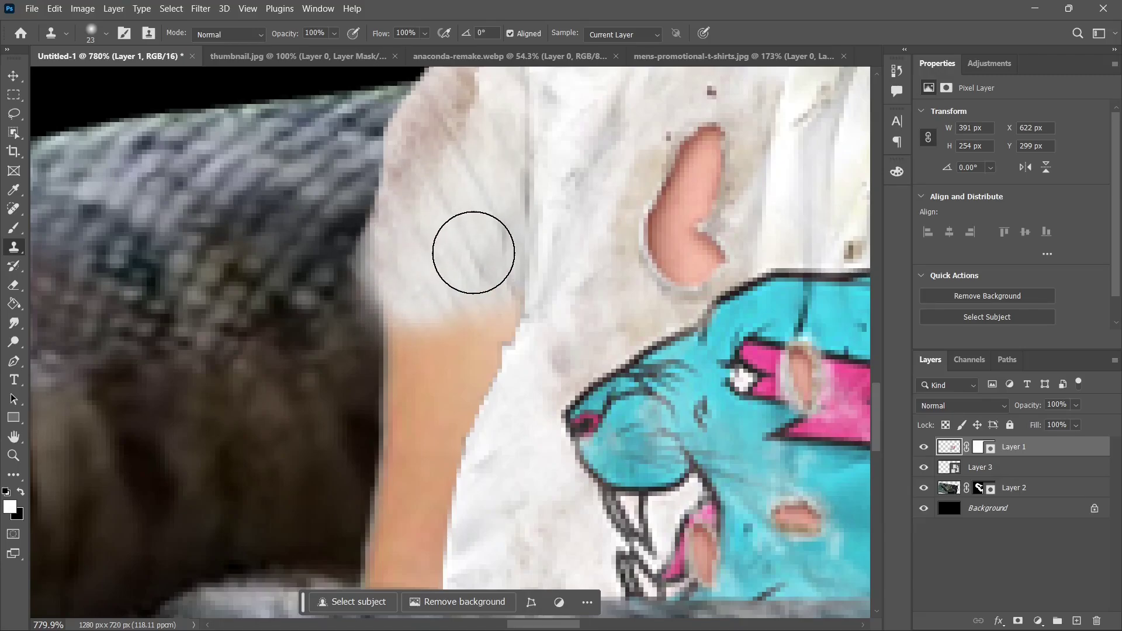
Clone a crisper hem and outer edge onto the extended sleeve, using a Hard Round stamp and reducing its size to 11 px.
right_click(477, 251)
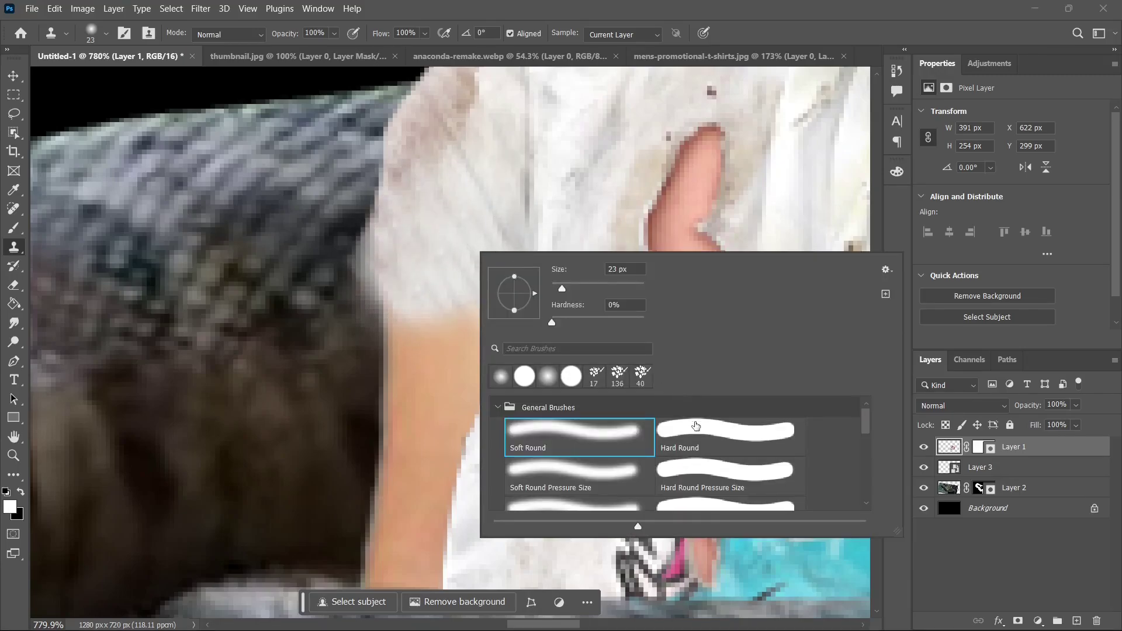
left_click(696, 426)
left_click(448, 236)
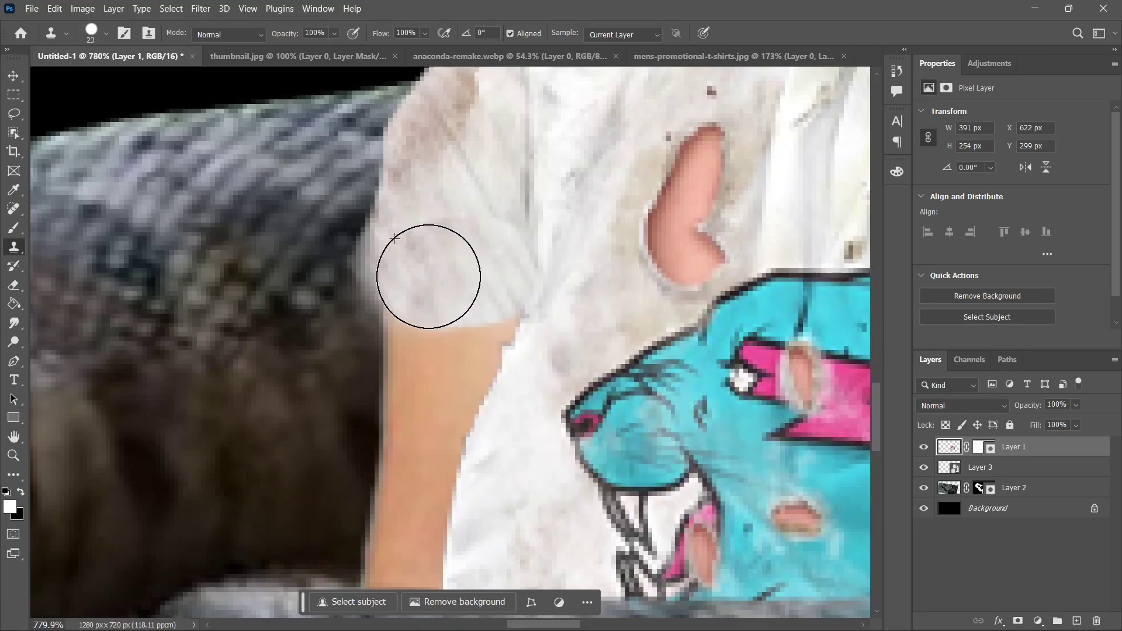
mouse_move(442, 284)
left_mouse_down()
mouse_move(482, 239)
mouse_move(509, 249)
left_mouse_up()
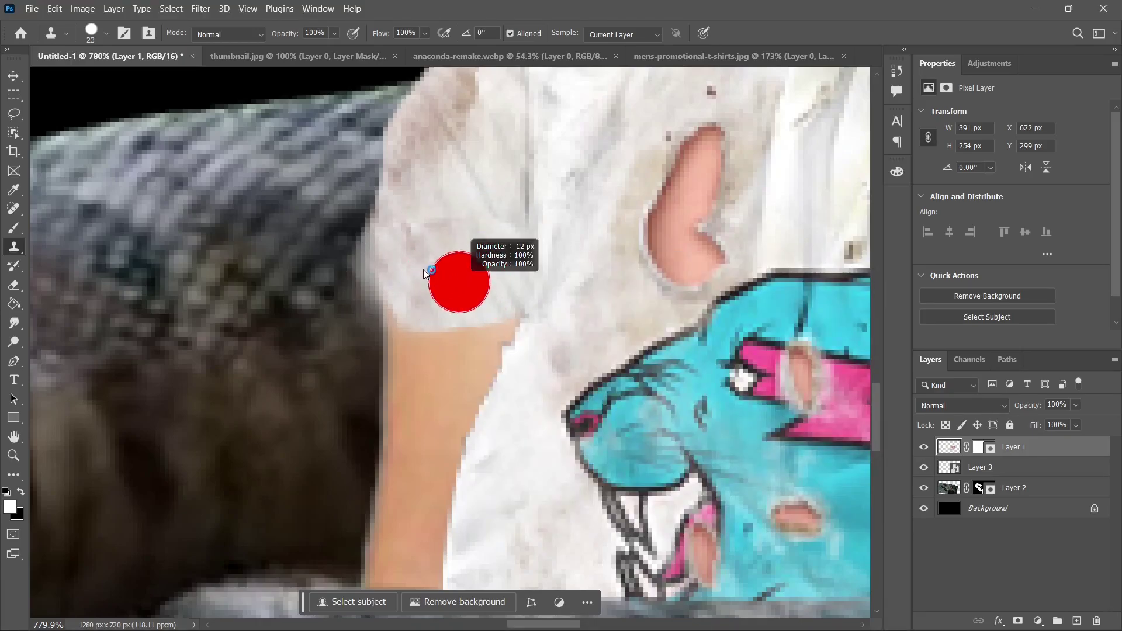
scroll(457, 287, "up", 3)
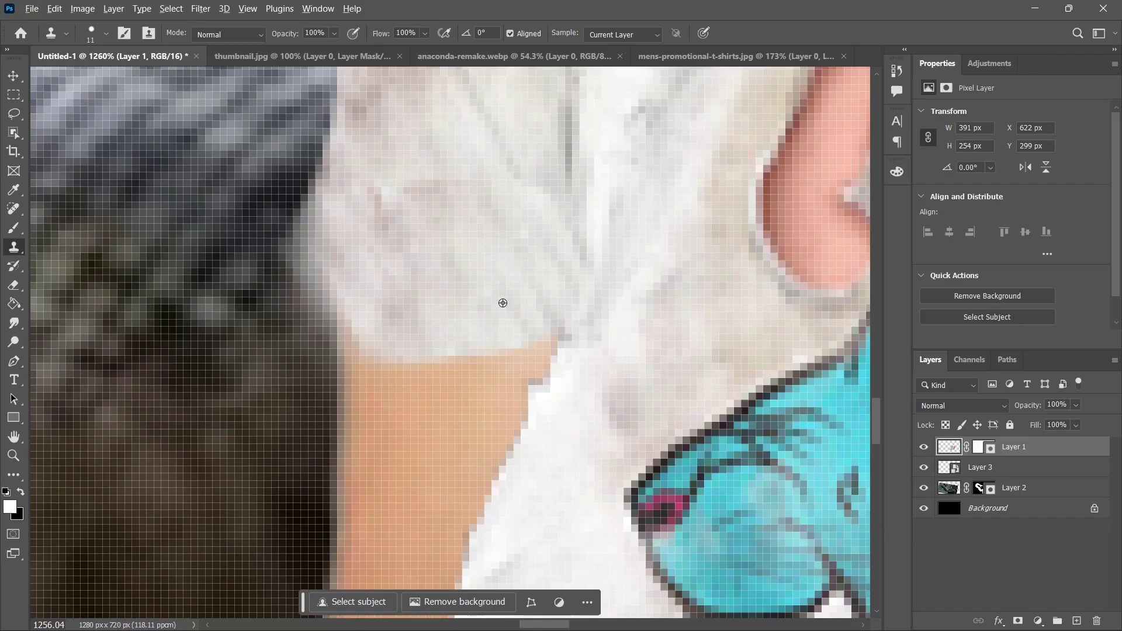
mouse_move(406, 326)
left_mouse_down()
mouse_move(321, 315)
mouse_move(356, 220)
left_mouse_up()
scroll(375, 243, "up", 2)
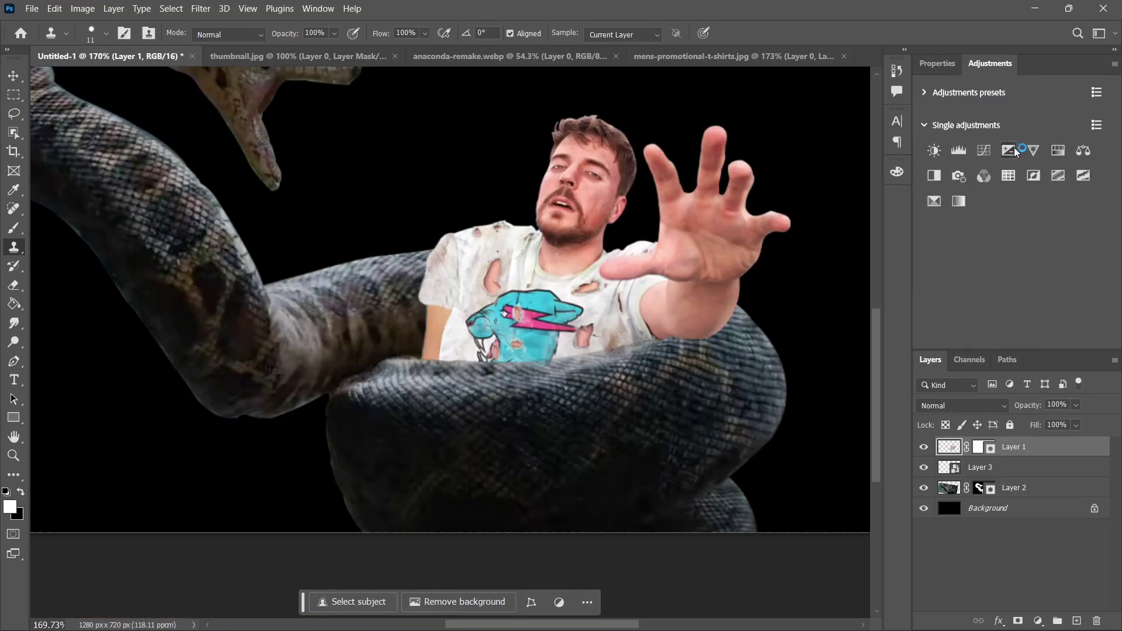
Add an Exposure adjustment of -3.85 clipped to the man's Layer 1 and invert its mask to black.
left_click(1009, 151)
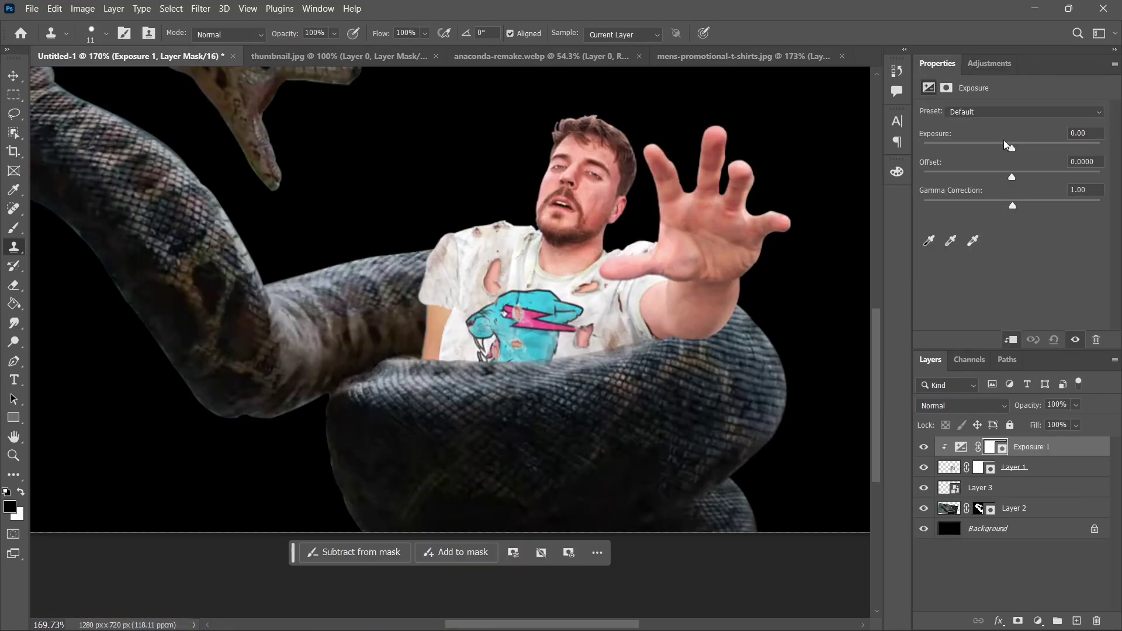
left_click_drag(1007, 146, 963, 153)
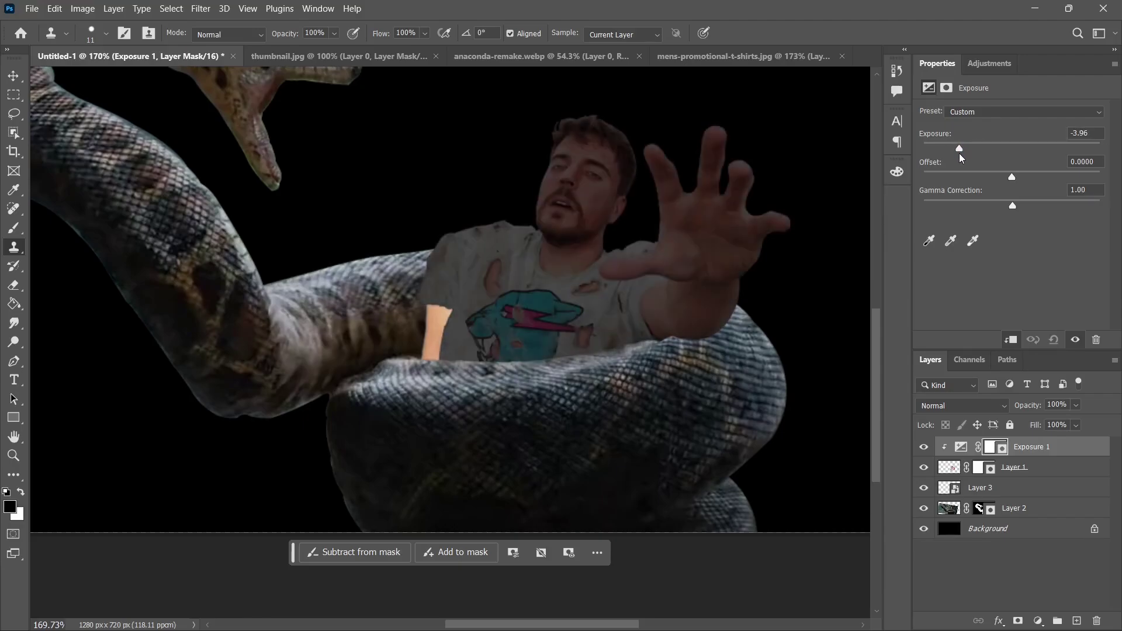
key("ctrl+i")
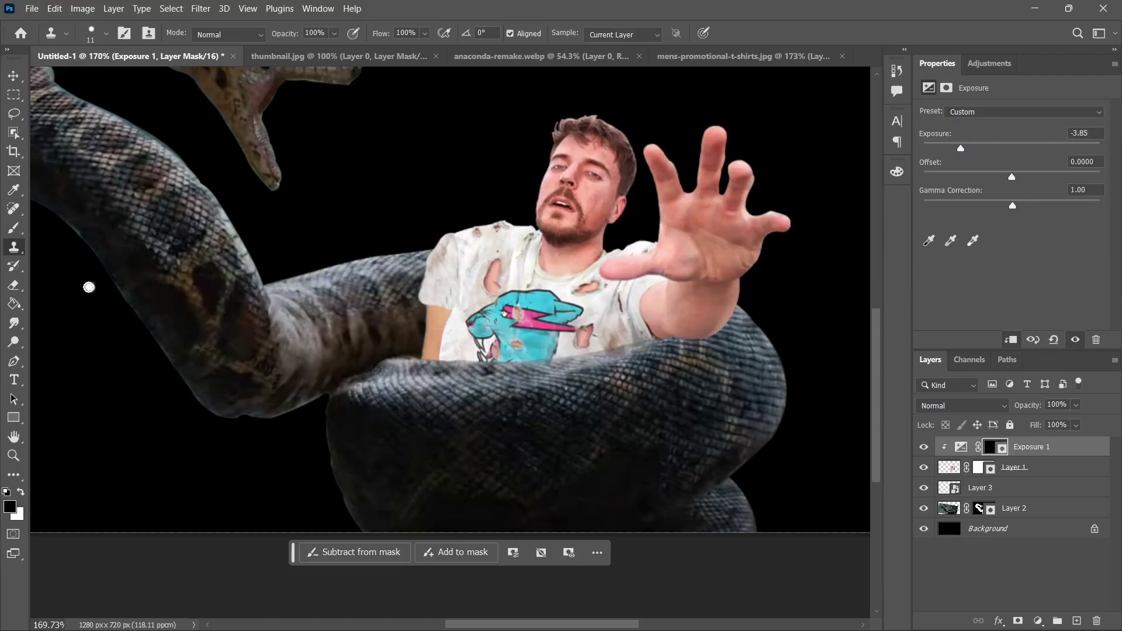
Set up a white Soft Round brush at 56% opacity and 37% flow for painting on the Exposure 1 mask.
left_click(14, 230)
scroll(563, 281, "up", 10)
right_click(413, 332, "alt")
right_click(330, 327, "alt")
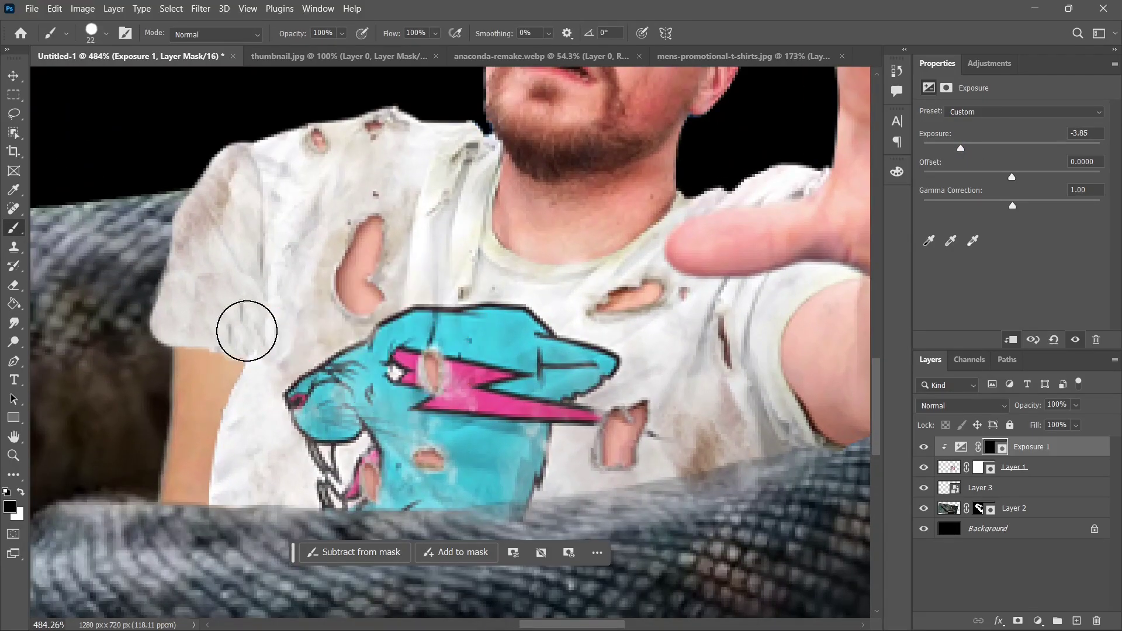
key("x")
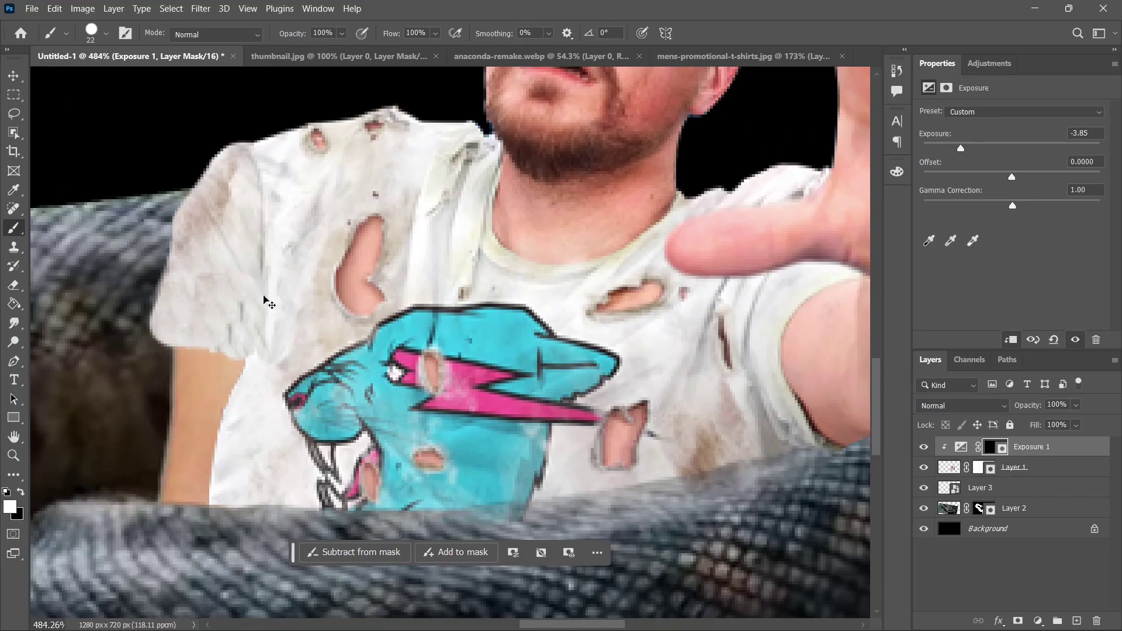
right_click(266, 296)
left_click(337, 497)
left_click_drag(301, 39, 276, 42)
Paint white on the Exposure 1 mask with a 65 px brush to shade the lower sleeve and adjoining side of the shirt.
left_click_drag(274, 331, 240, 374)
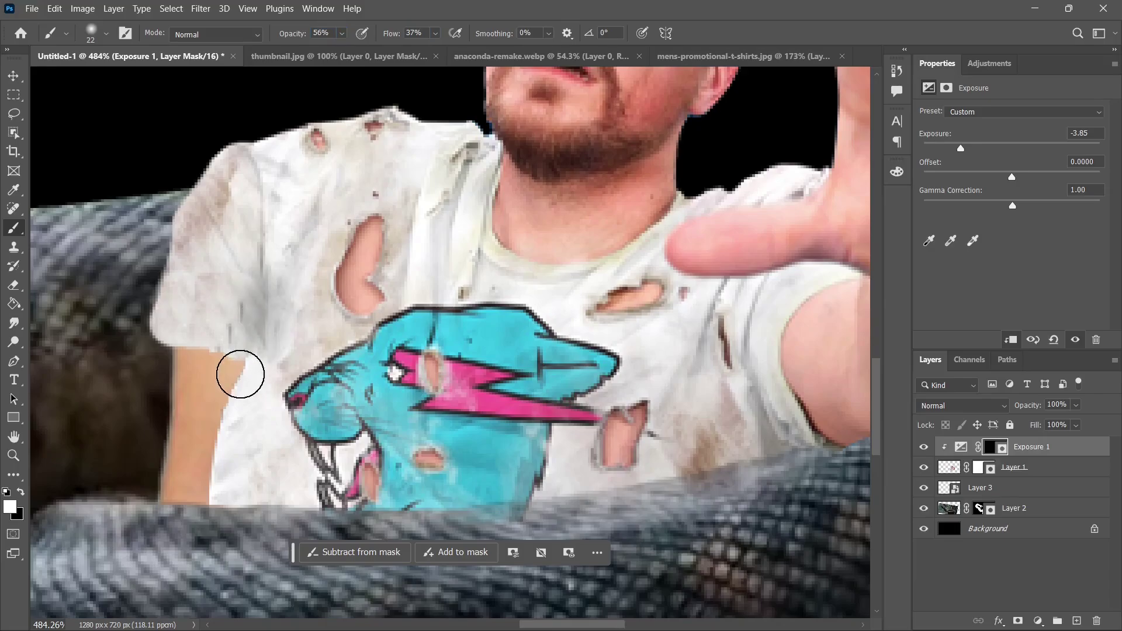
key("ctrl+z")
left_click_drag(276, 321, 336, 322)
left_click(248, 323)
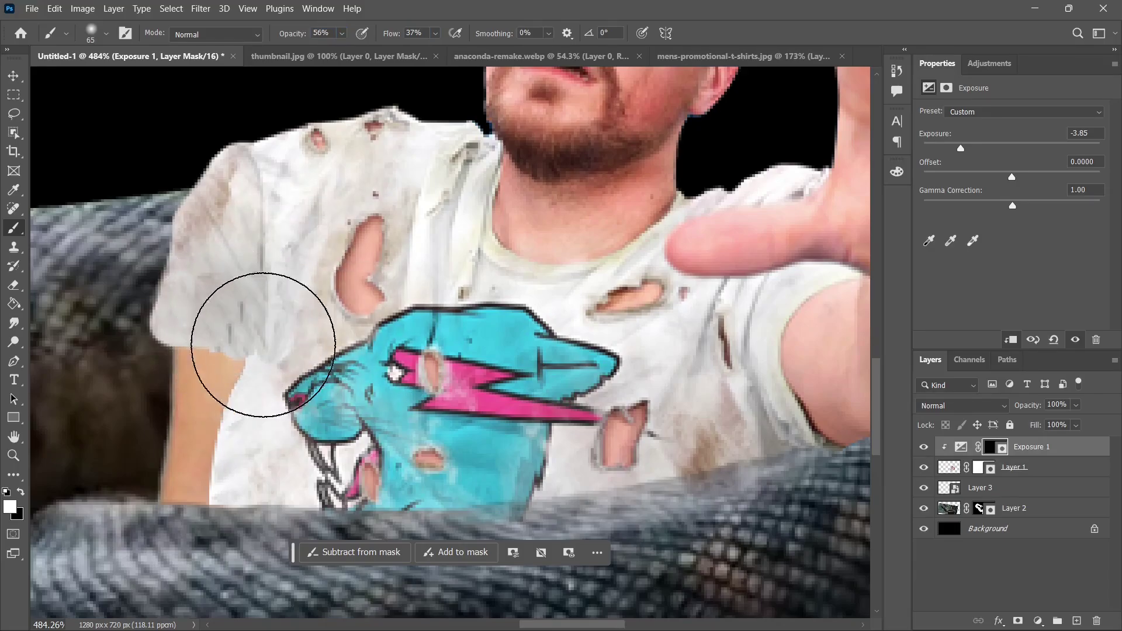
left_click(274, 326)
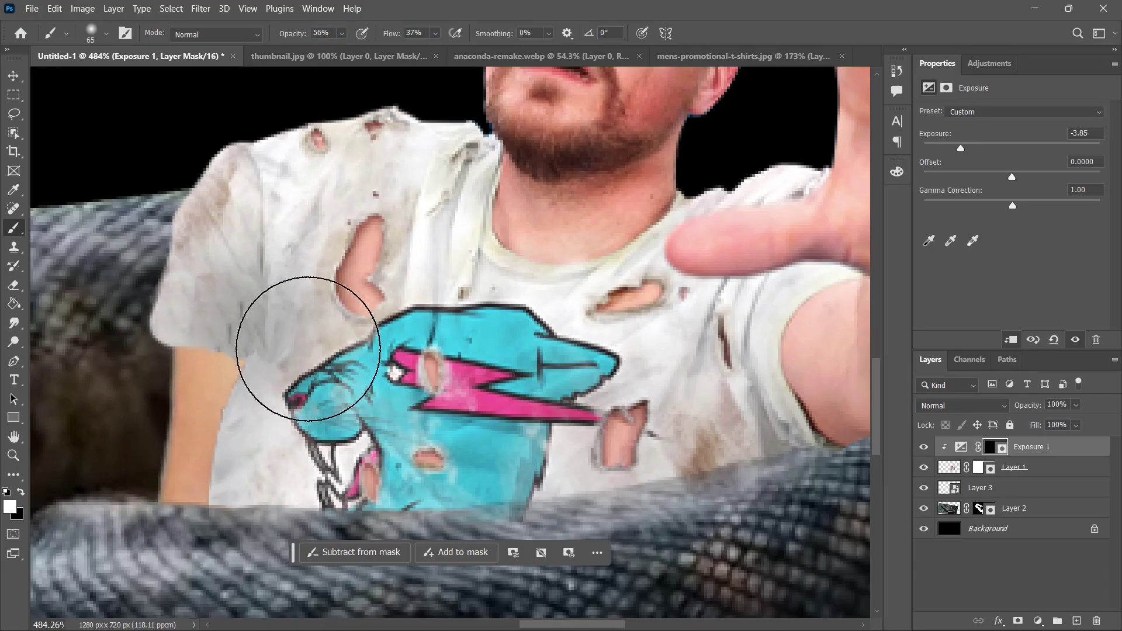
Darken the arm below the sleeve with a clipped Exposure adjustment of -1.63 on Layer 3, painting the shading in on its black mask.
scroll(301, 338, "down", 3)
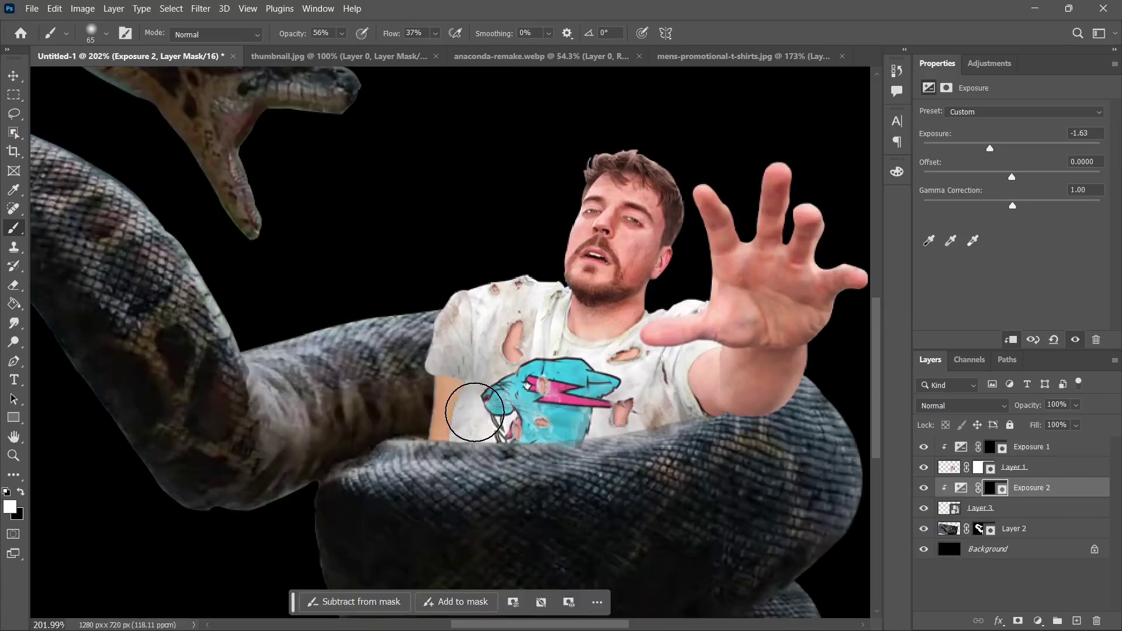
scroll(453, 389, "up", 5)
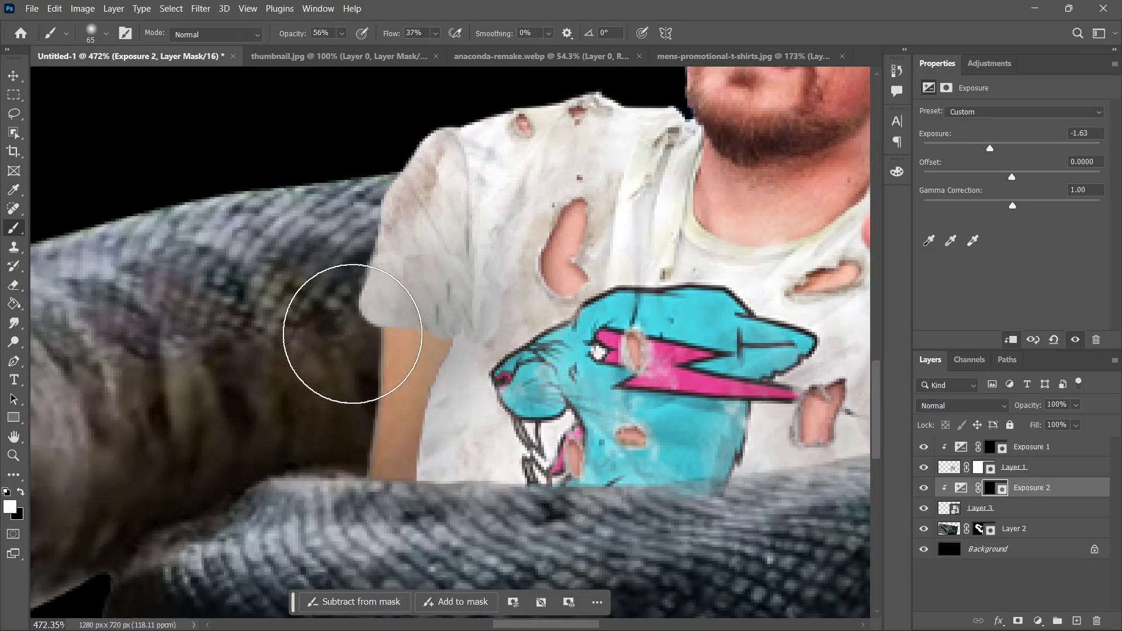
scroll(326, 440, "down", 5)
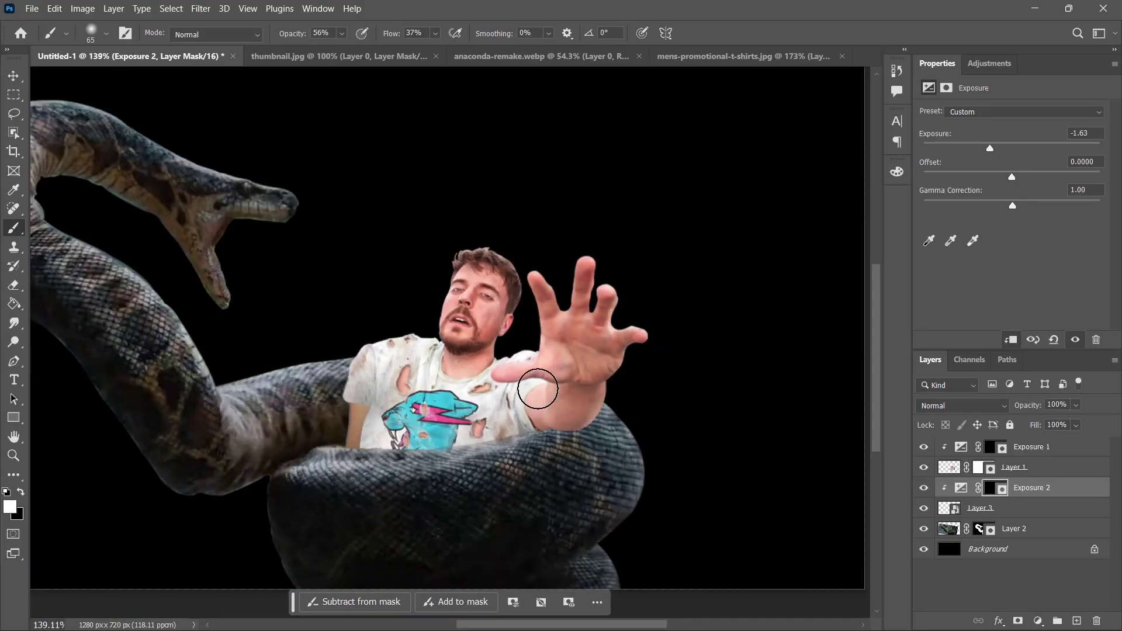
scroll(355, 412, "up", 7)
mouse_move(603, 339)
left_mouse_down()
mouse_move(447, 344)
mouse_move(466, 345)
left_mouse_up()
scroll(444, 374, "up", 4)
scroll(310, 351, "down", 5)
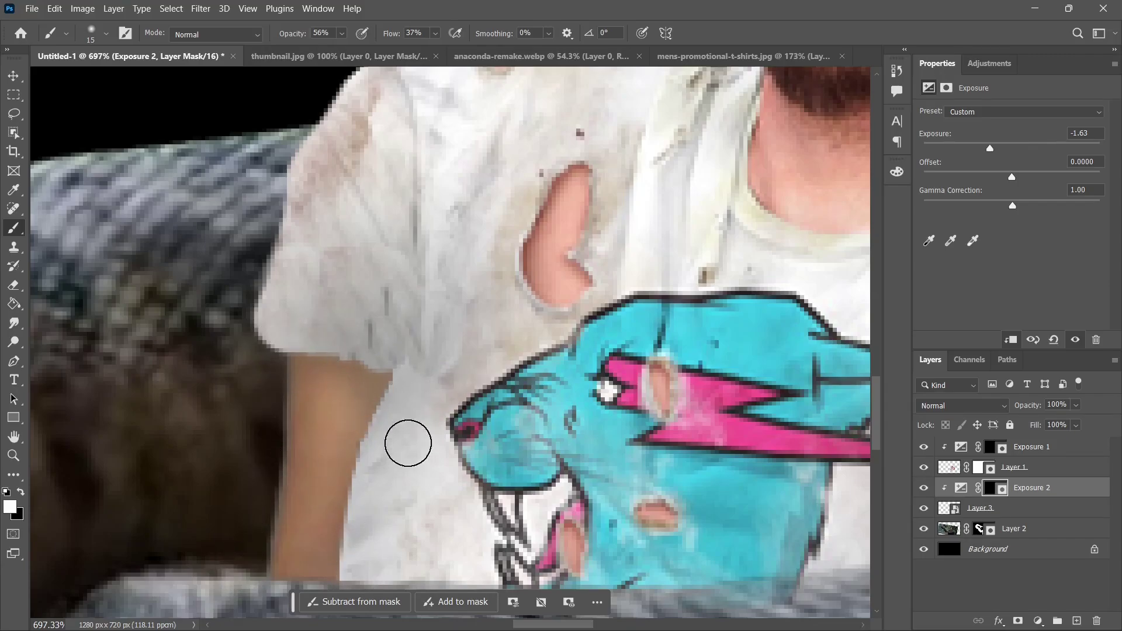
scroll(408, 443, "down", 5)
scroll(408, 442, "up", 1)
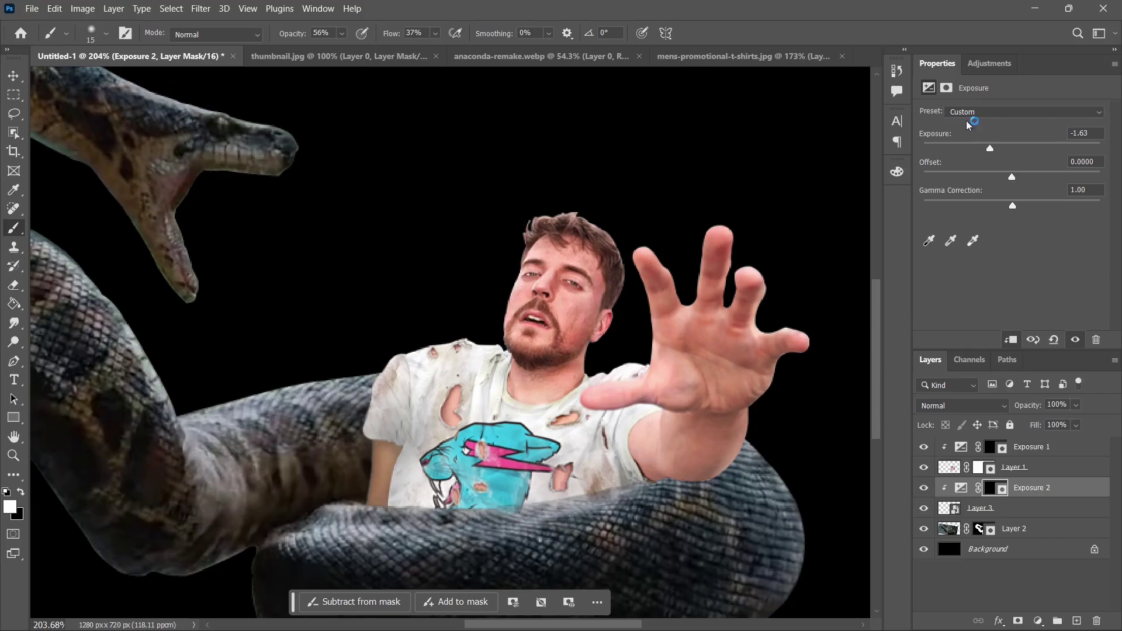
Add a Color Balance adjustment clipped to the arm layer and shift its midtones toward red to match the man's skin.
left_click(989, 63)
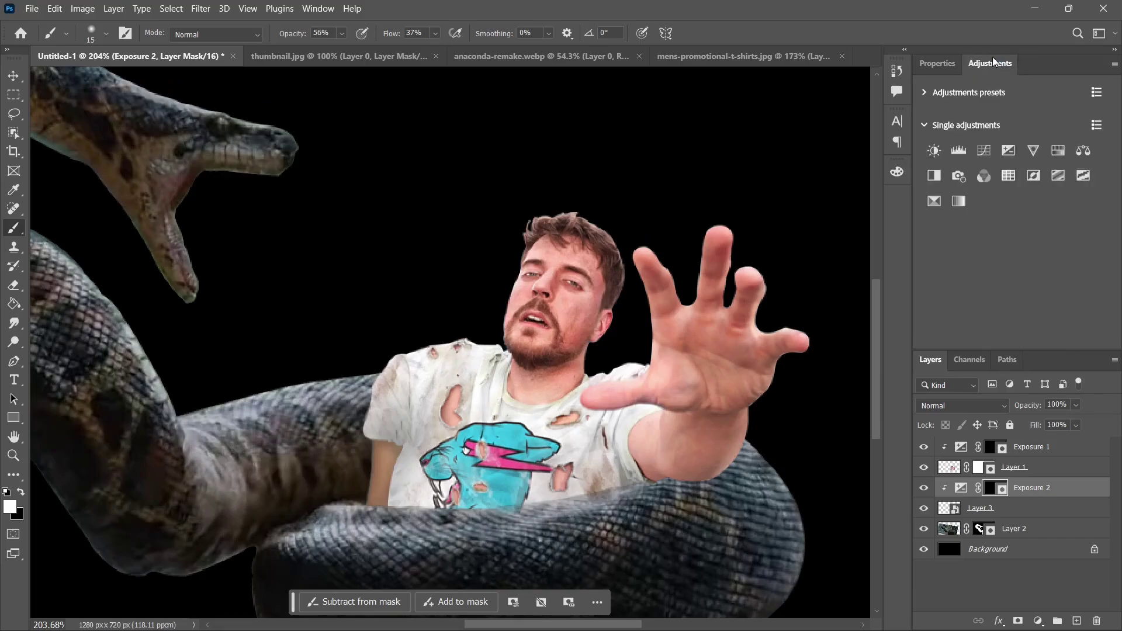
left_click(1082, 151)
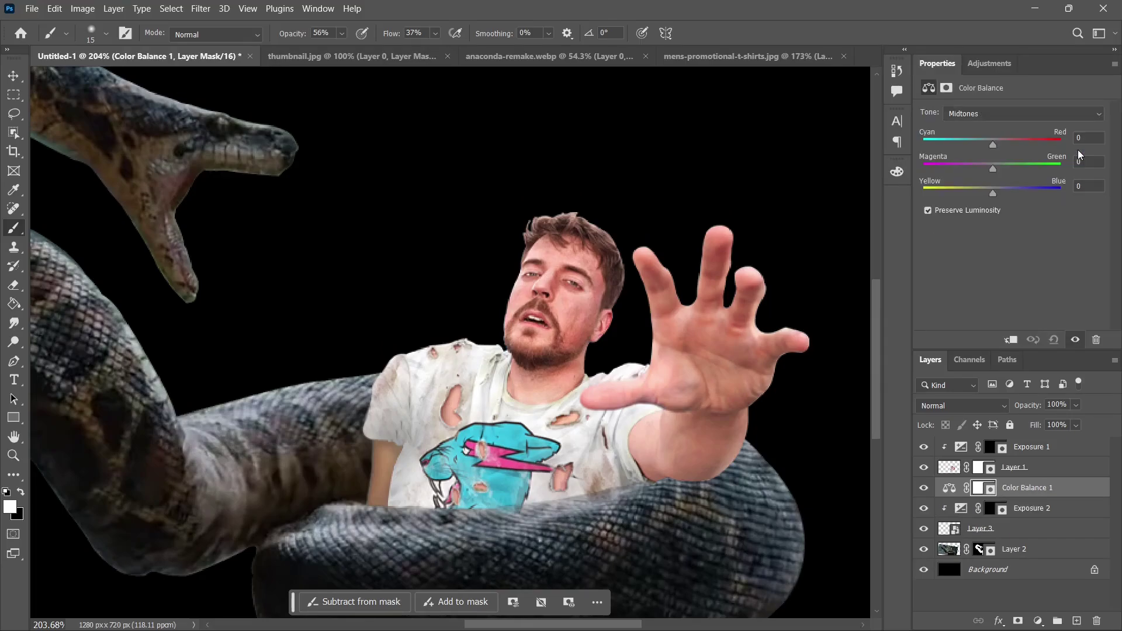
left_click(1010, 340)
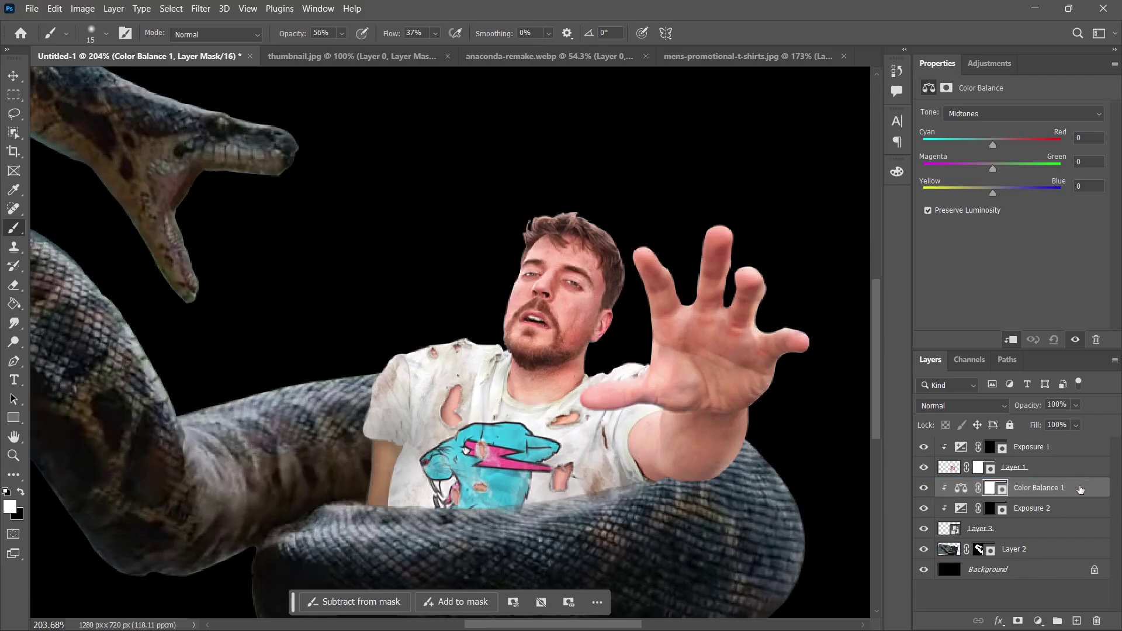
mouse_move(1001, 147)
left_mouse_down()
mouse_move(1022, 147)
mouse_move(1006, 152)
left_mouse_up()
left_click(1012, 152)
scroll(844, 361, "down", 1)
Paint white on the Exposure 1 mask with a 44 px brush to darken the shirt's lower edge where it meets the coil.
left_click(1056, 466)
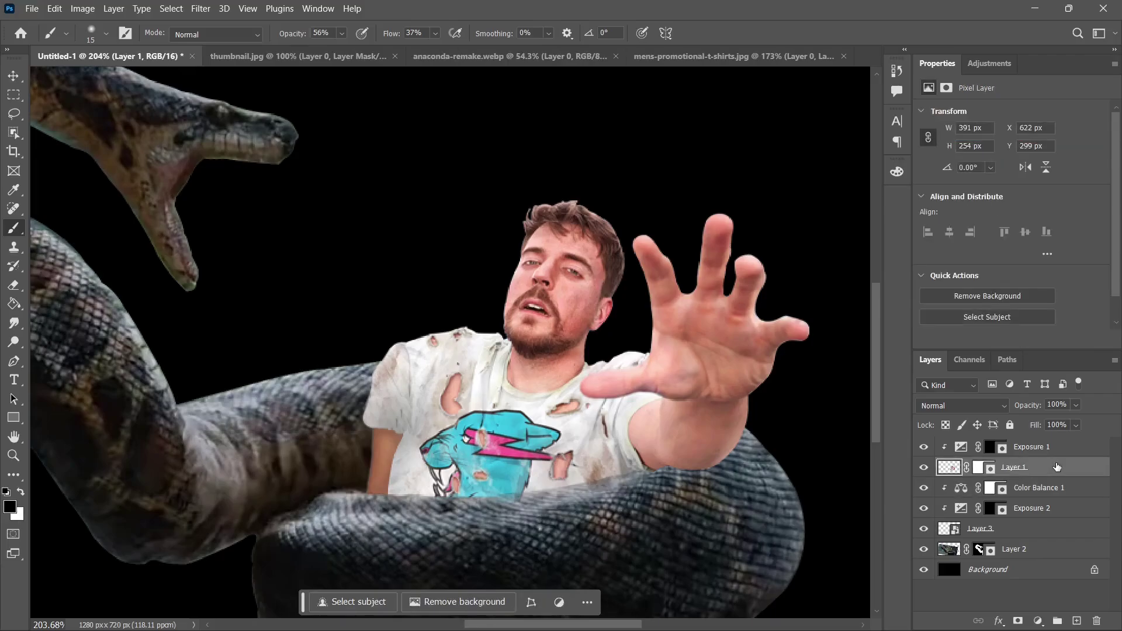
left_click(1058, 450)
scroll(523, 421, "down", 3)
key("x")
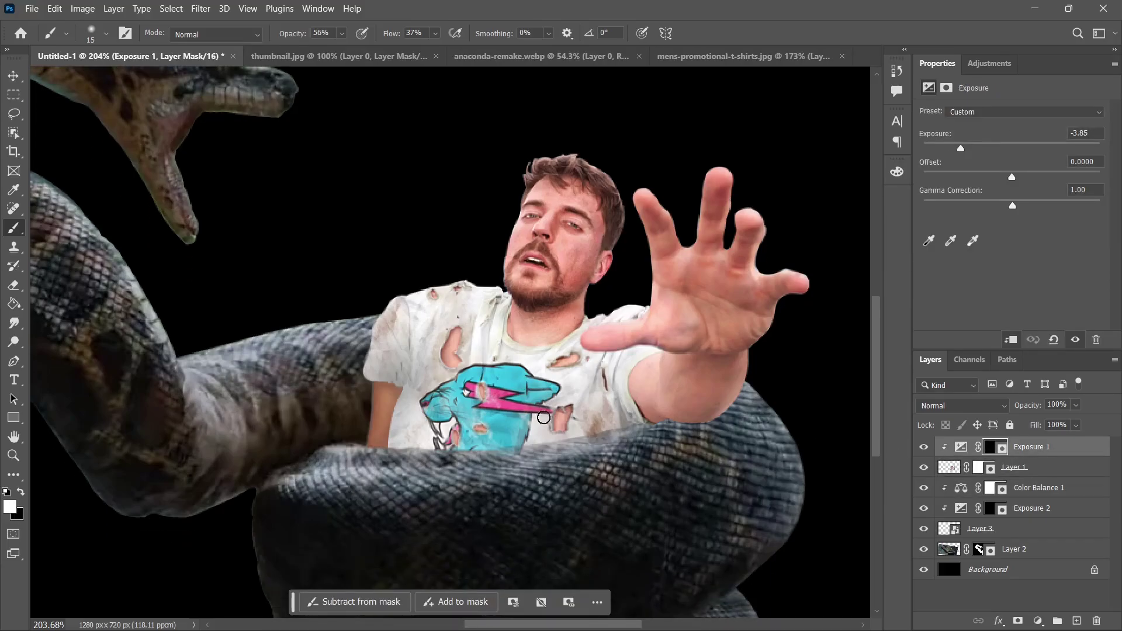
left_click_drag(464, 437, 482, 439)
scroll(492, 458, "up", 8)
left_click(302, 435)
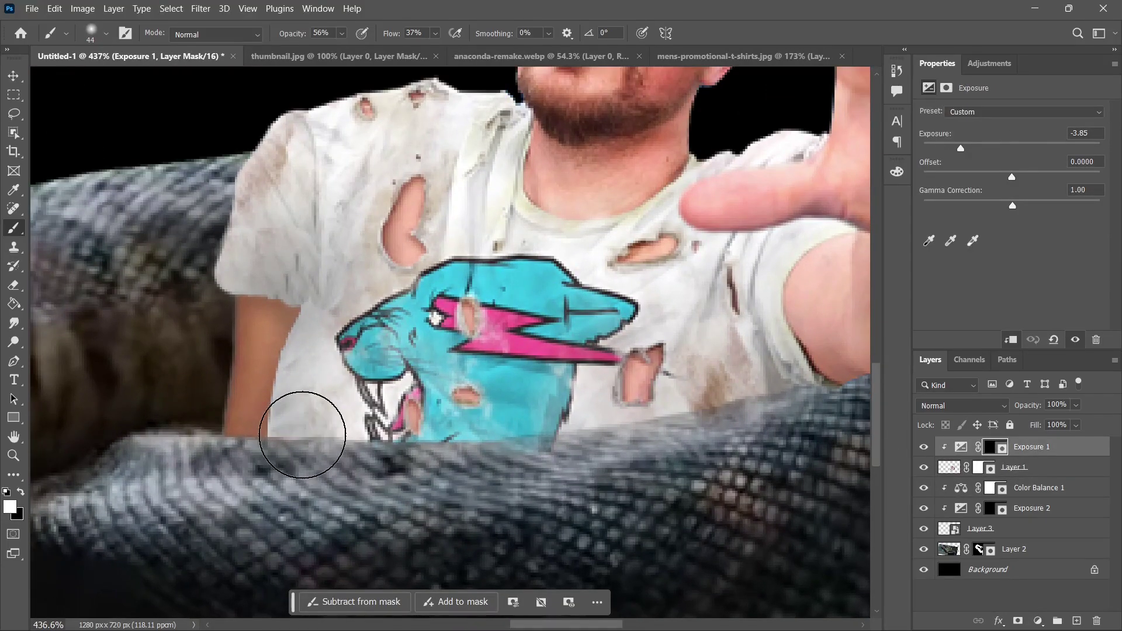
mouse_move(302, 434)
left_mouse_down()
mouse_move(505, 441)
mouse_move(666, 422)
mouse_move(812, 386)
mouse_move(743, 414)
mouse_move(611, 439)
mouse_move(443, 456)
mouse_move(280, 455)
mouse_move(452, 454)
mouse_move(802, 405)
mouse_move(359, 367)
left_mouse_up()
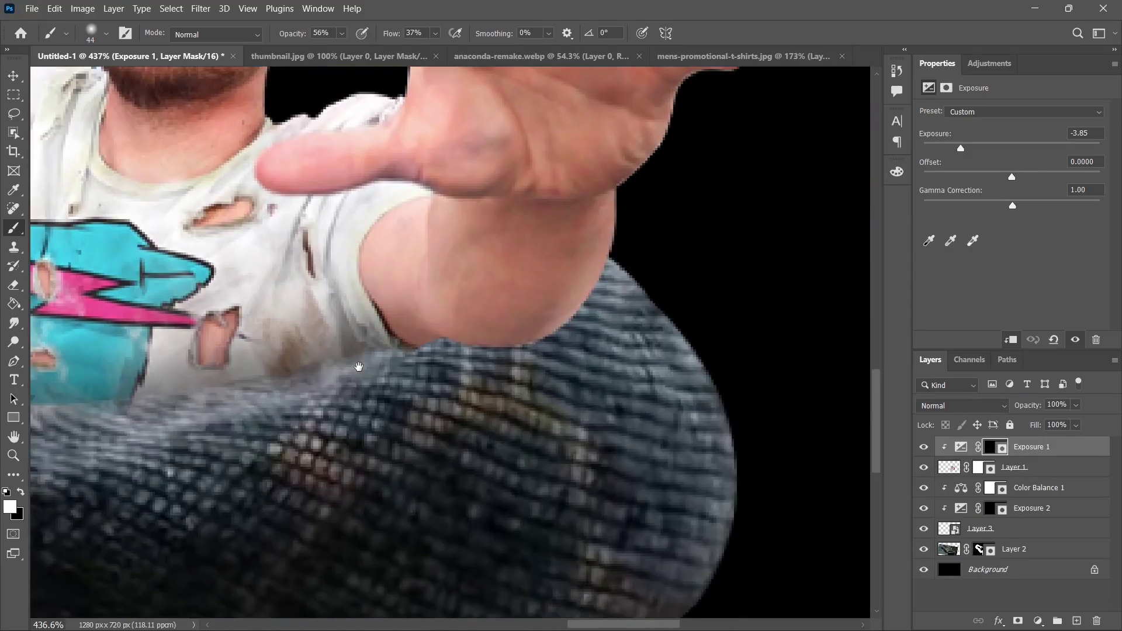
mouse_move(432, 345)
left_mouse_down()
mouse_move(520, 360)
mouse_move(498, 375)
mouse_move(430, 380)
mouse_move(359, 321)
left_mouse_up()
scroll(396, 372, "down", 3, "alt")
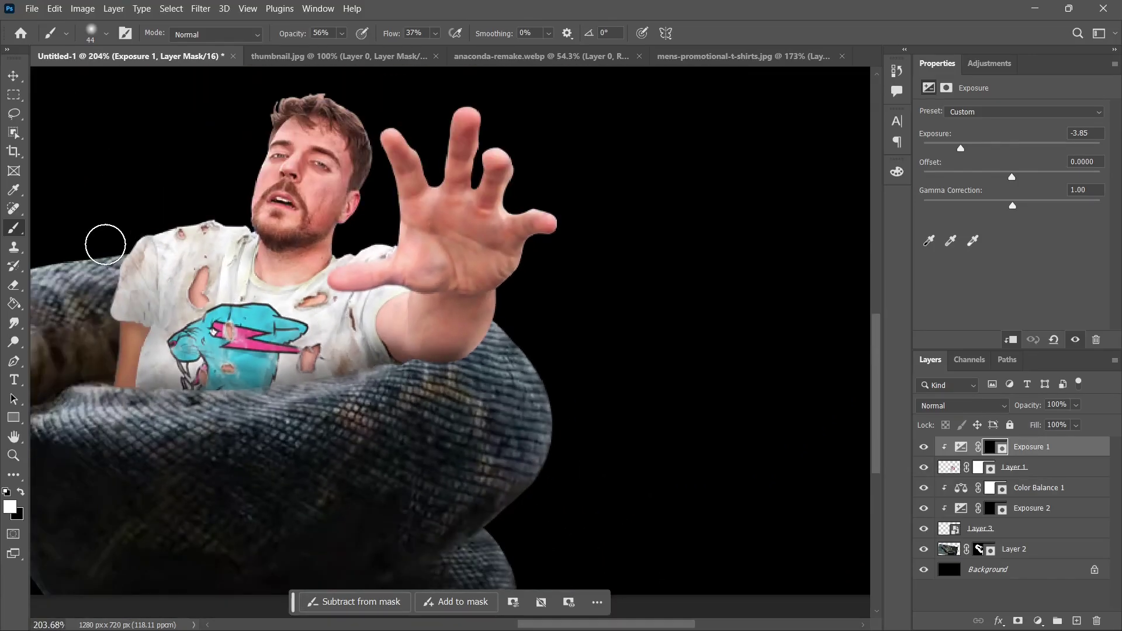
Paint more shading on the Exposure 1 mask along the underside of the man's sleeve beside the bare arm.
scroll(98, 272, "up", 4, "alt")
mouse_move(125, 333)
left_mouse_down()
mouse_move(125, 301)
mouse_move(105, 420)
mouse_move(192, 438)
left_mouse_up()
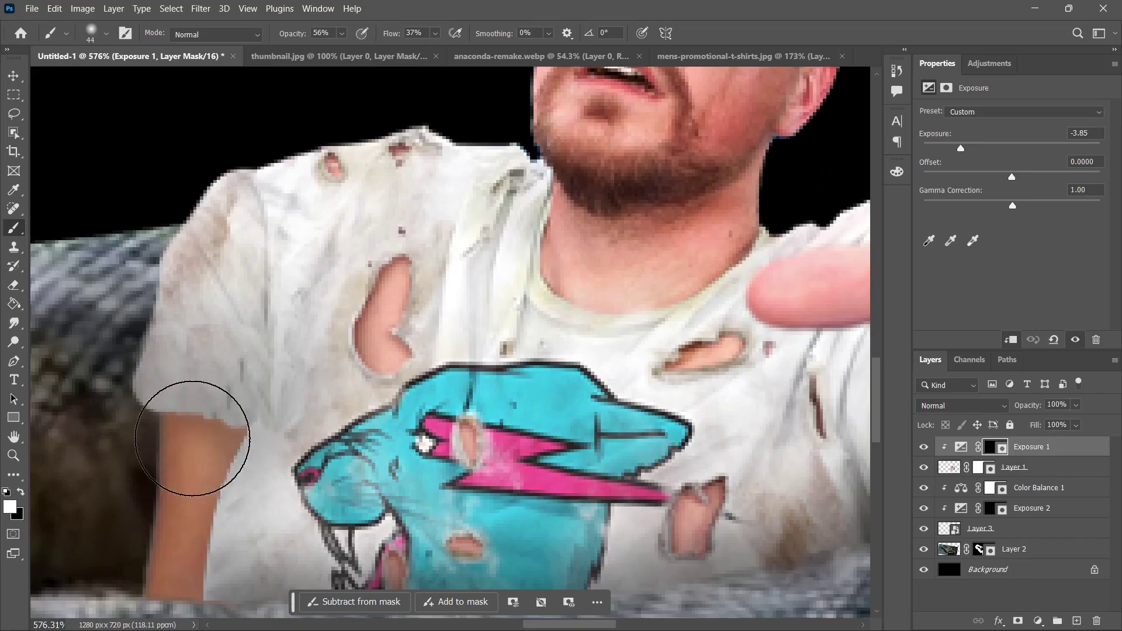
scroll(193, 438, "down", 6, "alt")
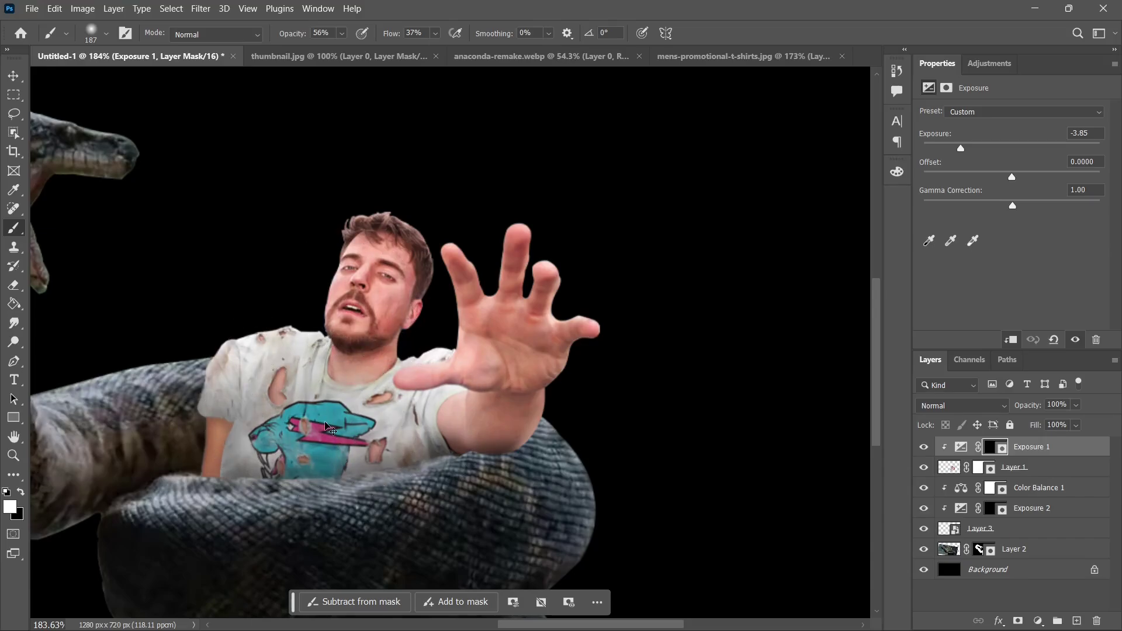
scroll(327, 428, "down", 3, "alt")
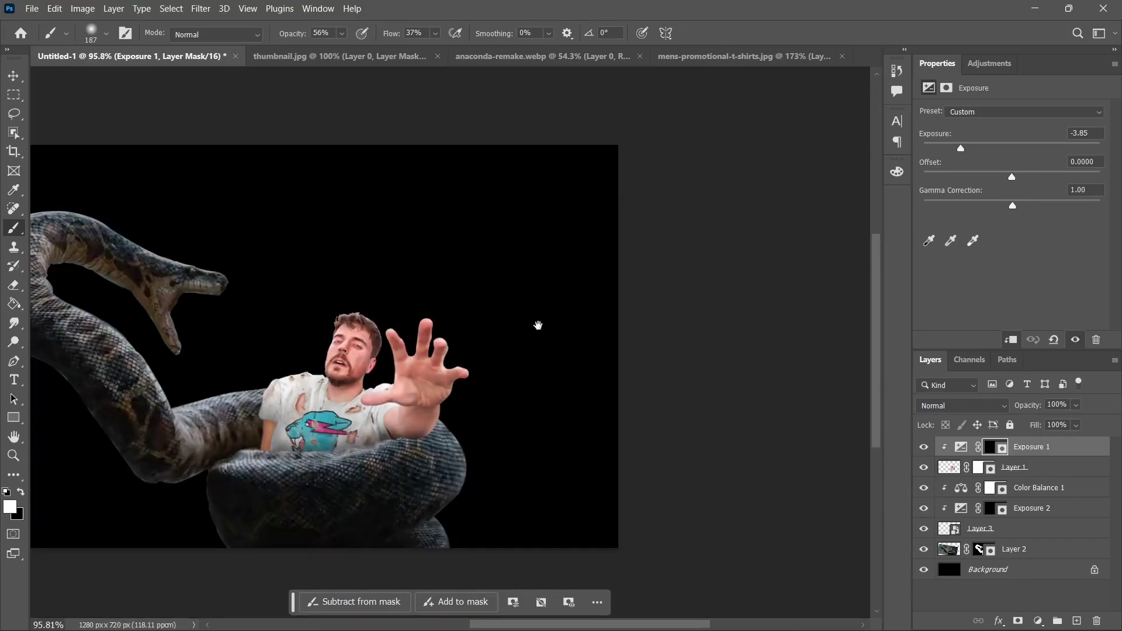
mouse_move(538, 325)
left_mouse_down()
mouse_move(779, 343)
mouse_move(718, 325)
left_mouse_up()
scroll(646, 432, "up", 1, "alt")
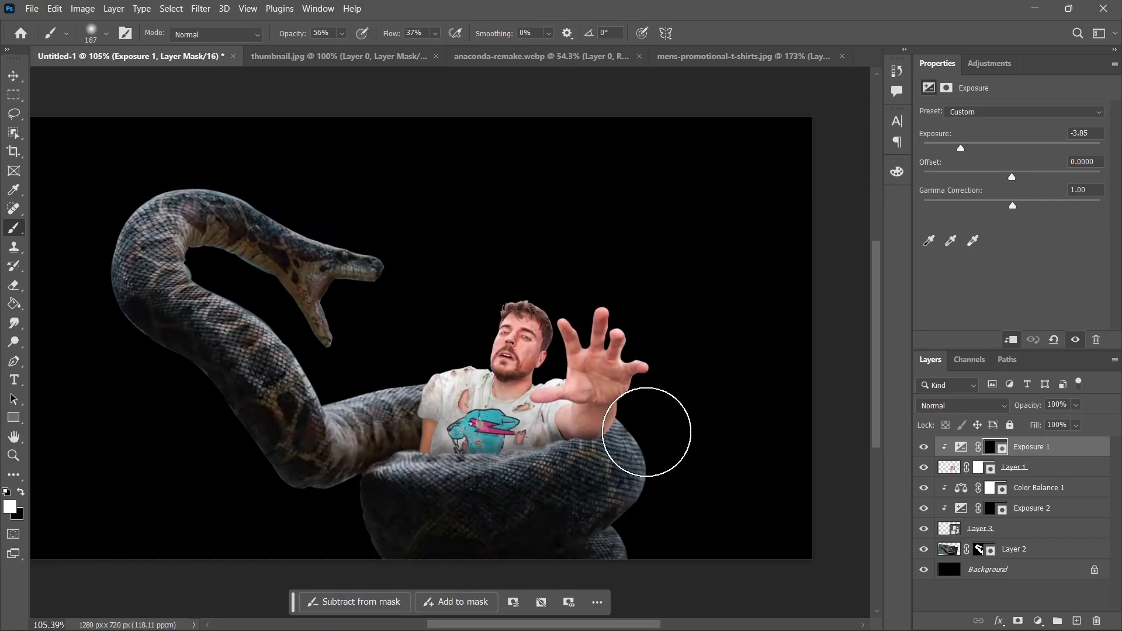
Clip a Color Balance and a Hue/Saturation adjustment to the snake on Layer 2 and shift the snake's hue slightly.
left_click(1032, 552)
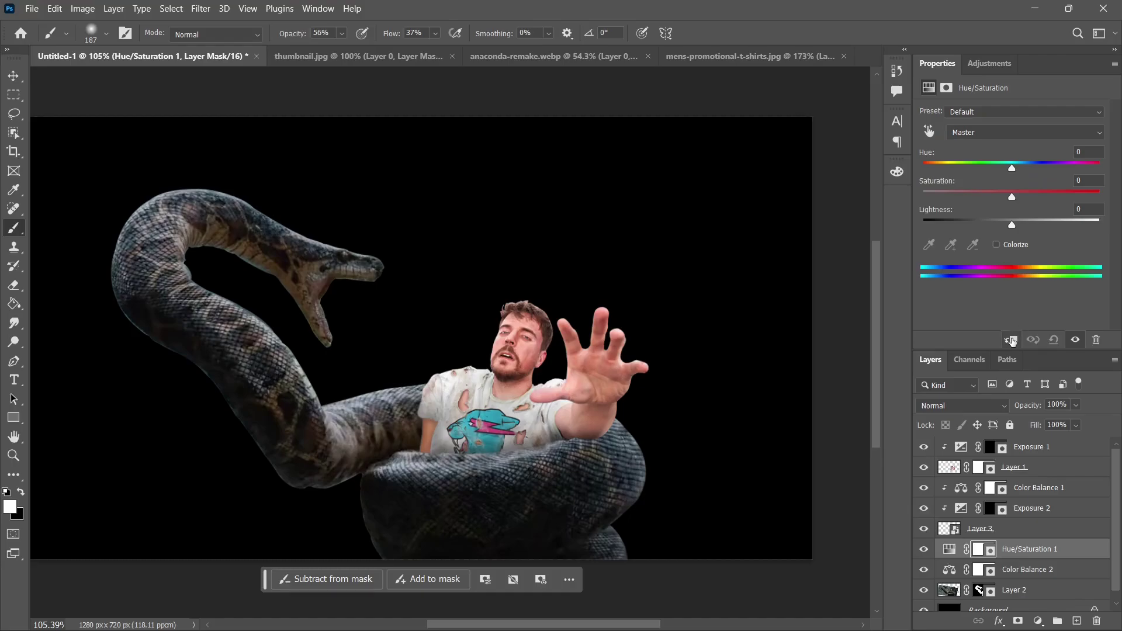
left_click(1012, 341)
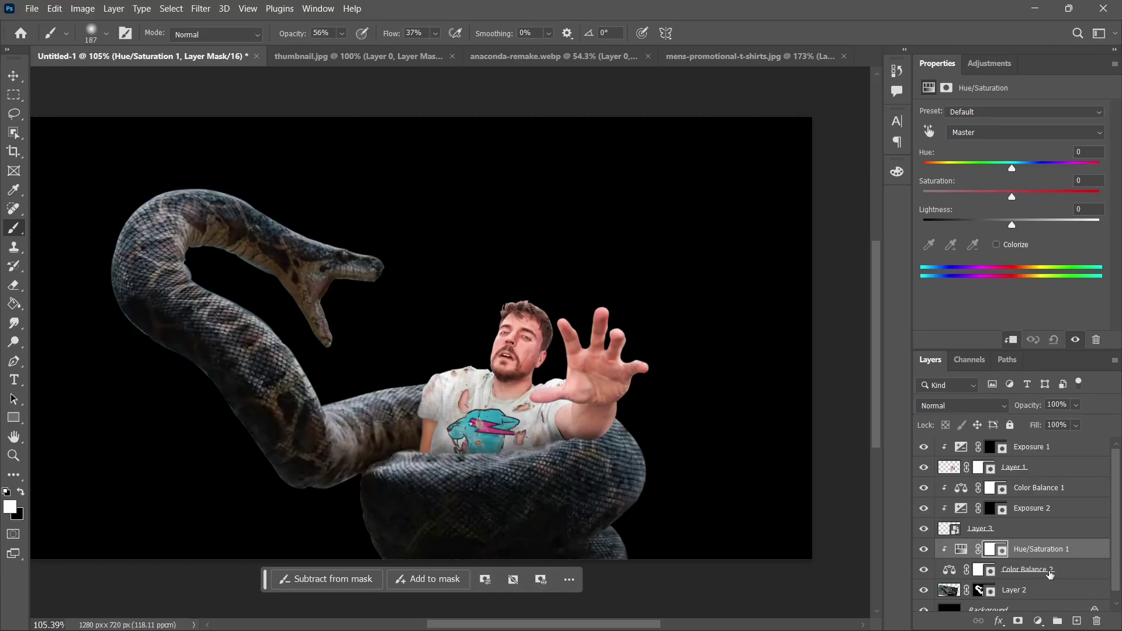
left_click(1052, 570)
left_click(1012, 340)
left_click(1047, 549)
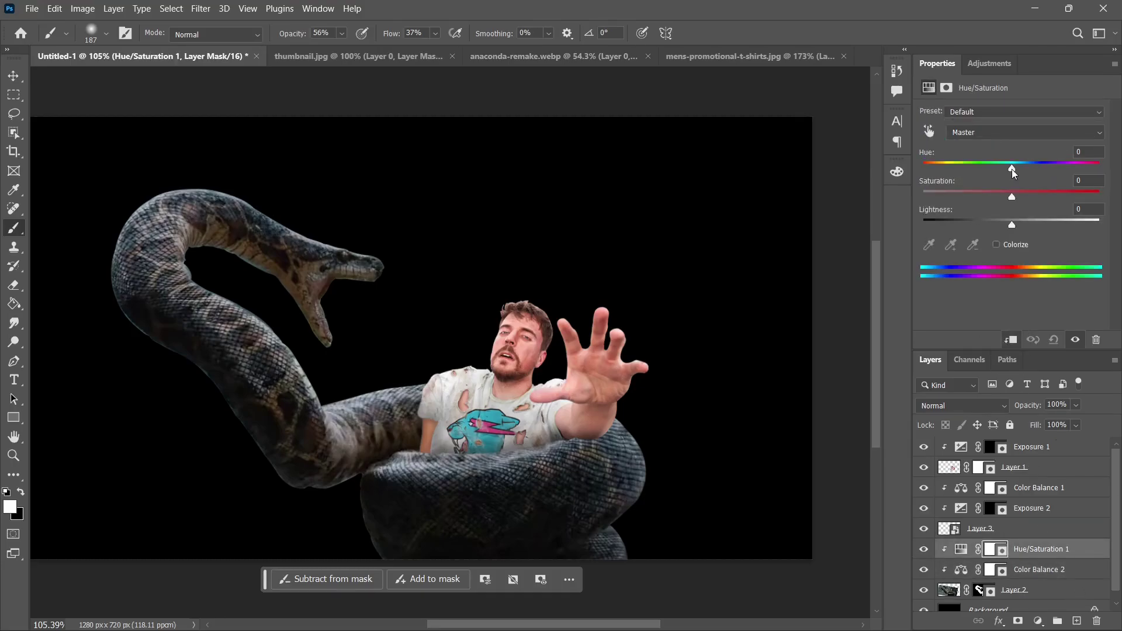
mouse_move(1011, 170)
left_mouse_down()
mouse_move(936, 170)
mouse_move(1015, 180)
left_mouse_up()
Add another clipped Color Balance above Color Balance 2 and set its midtones to +93 red and -49 yellow to turn the snake red.
left_click(982, 63)
left_click(1052, 570)
left_click(1087, 574)
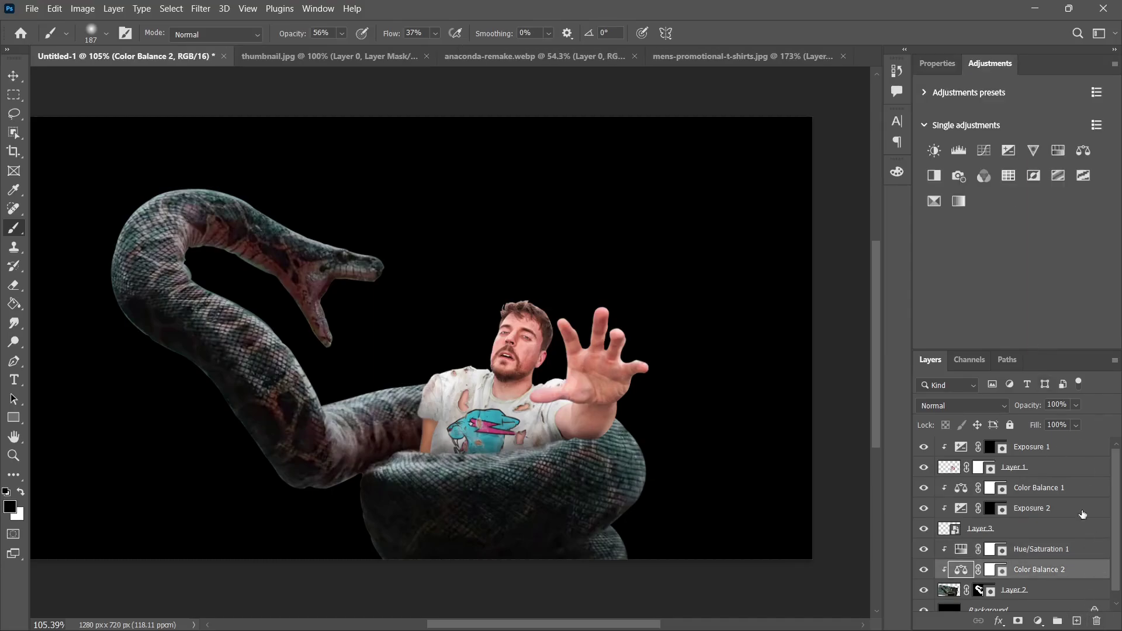
left_click(1088, 151)
left_click_drag(996, 145, 1050, 149)
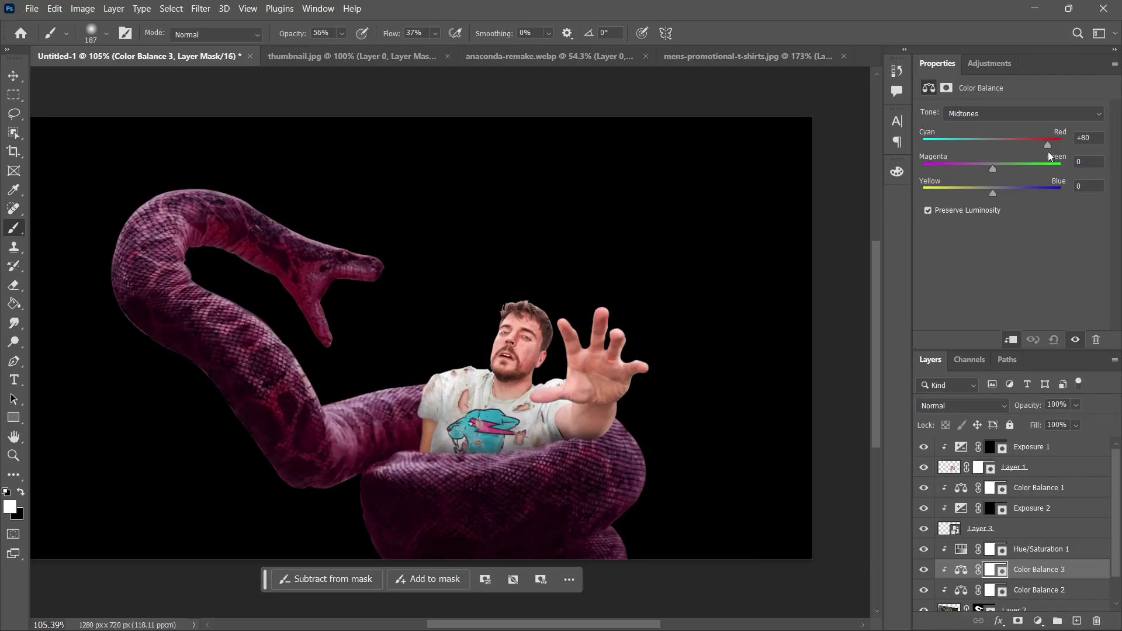
left_click_drag(992, 193, 971, 194)
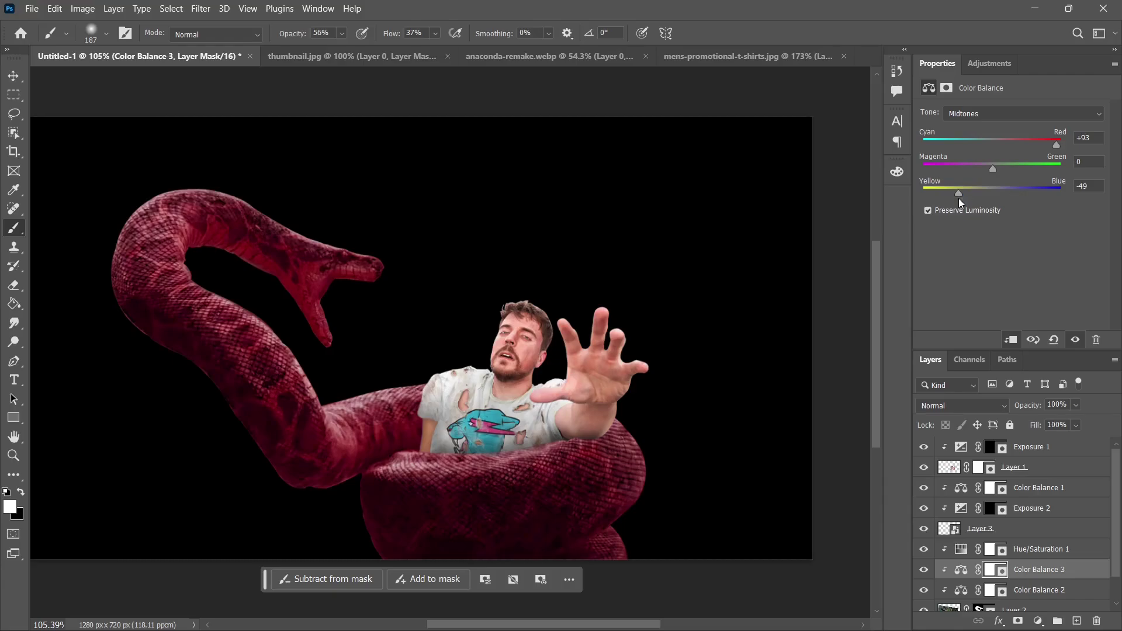
mouse_move(958, 198)
left_mouse_down()
mouse_move(976, 200)
mouse_move(935, 204)
mouse_move(958, 206)
left_mouse_up()
left_click_drag(994, 166, 992, 166)
left_click(980, 114)
left_click(983, 154)
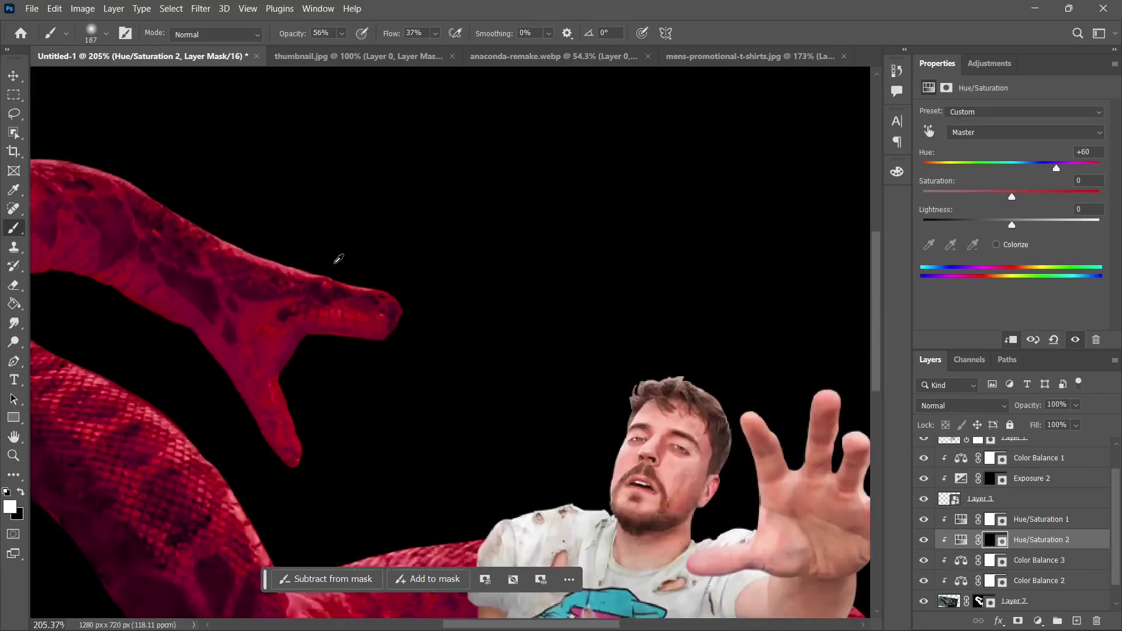
Recolor the snake's eye yellow by painting white on the Hue/Saturation 2 mask with a 9 px brush, raising the brush opacity to 100%.
scroll(338, 253, "up", 10)
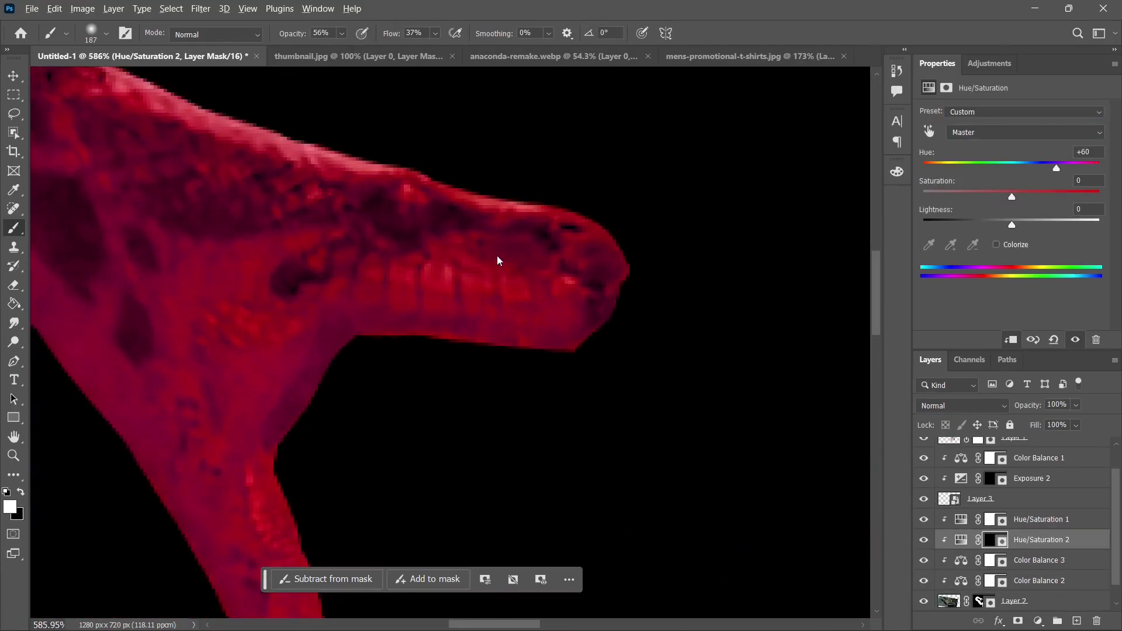
left_click_drag(482, 266, 454, 266)
right_click(414, 208)
left_click(658, 393)
left_click(398, 212)
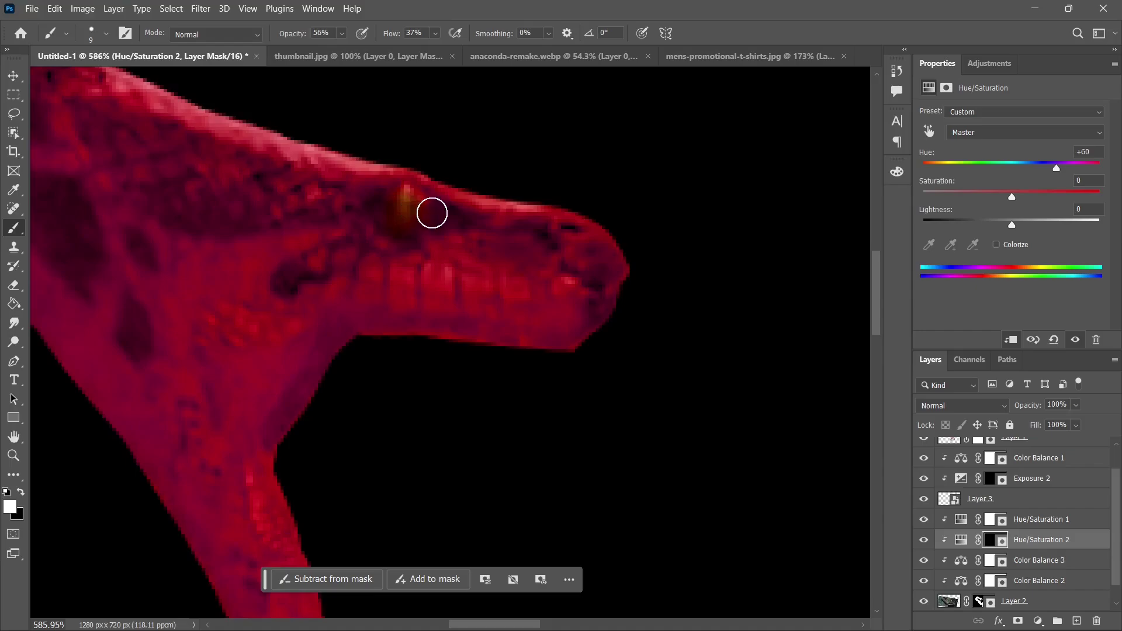
right_click(422, 210)
left_click(401, 211)
key("0")
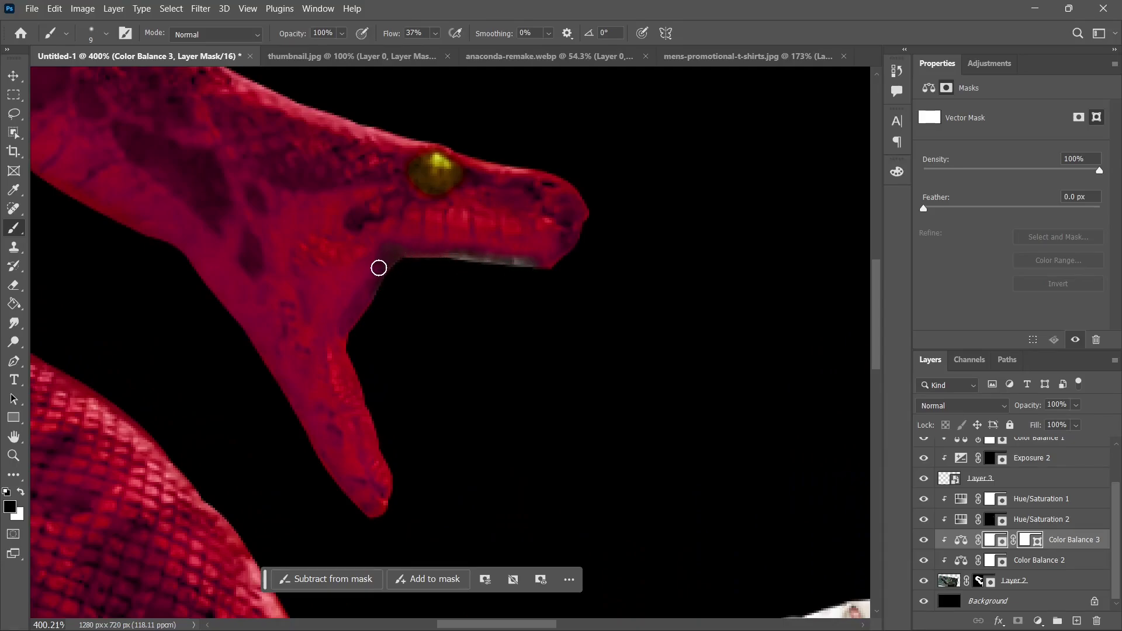
Paint black on the Color Balance 3 mask with a brush up to 17 px to remove the red along the snake's inner mouth edges.
left_click_drag(361, 416, 381, 460)
scroll(354, 395, "up", 6)
mouse_move(371, 361)
left_mouse_down()
mouse_move(446, 382)
mouse_move(371, 343)
mouse_move(358, 356)
mouse_move(431, 522)
mouse_move(373, 328)
mouse_move(379, 283)
mouse_move(433, 191)
mouse_move(521, 203)
left_mouse_up()
right_click(521, 203, "alt")
mouse_move(509, 155)
left_mouse_down()
mouse_move(460, 156)
mouse_move(413, 178)
mouse_move(343, 298)
mouse_move(370, 421)
mouse_move(430, 536)
left_mouse_up()
scroll(430, 536, "down", 2)
mouse_move(434, 481)
left_mouse_down()
mouse_move(412, 430)
mouse_move(427, 484)
mouse_move(418, 464)
mouse_move(421, 511)
mouse_move(392, 534)
left_mouse_up()
scroll(451, 421, "up", 3)
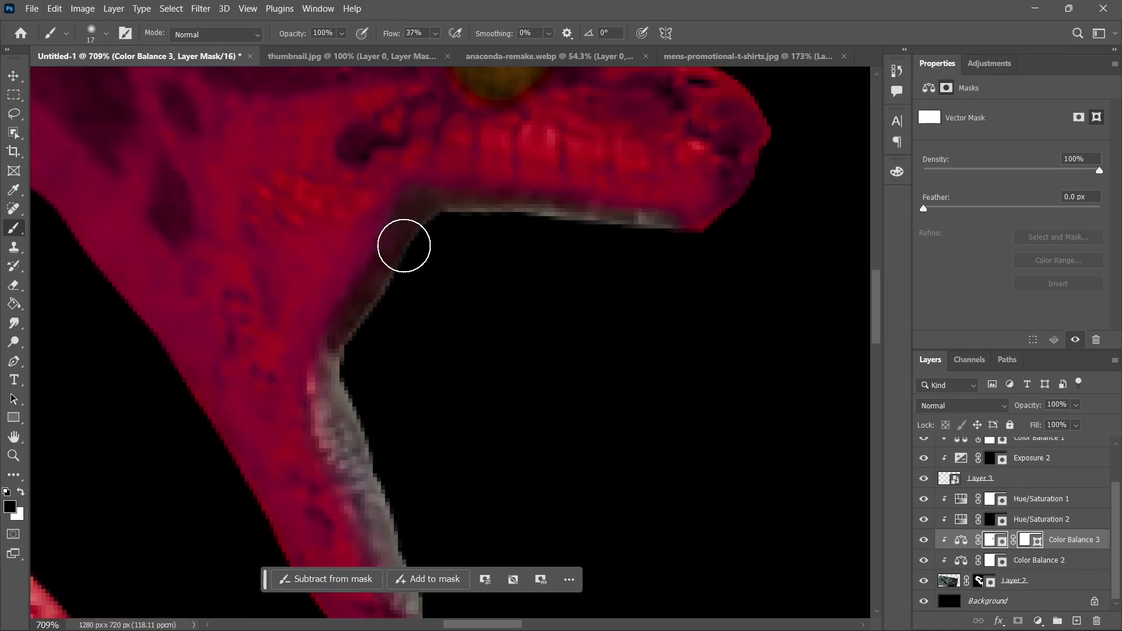
mouse_move(404, 243)
left_mouse_down()
mouse_move(392, 220)
mouse_move(331, 330)
mouse_move(336, 462)
mouse_move(380, 362)
mouse_move(425, 183)
mouse_move(704, 226)
left_mouse_up()
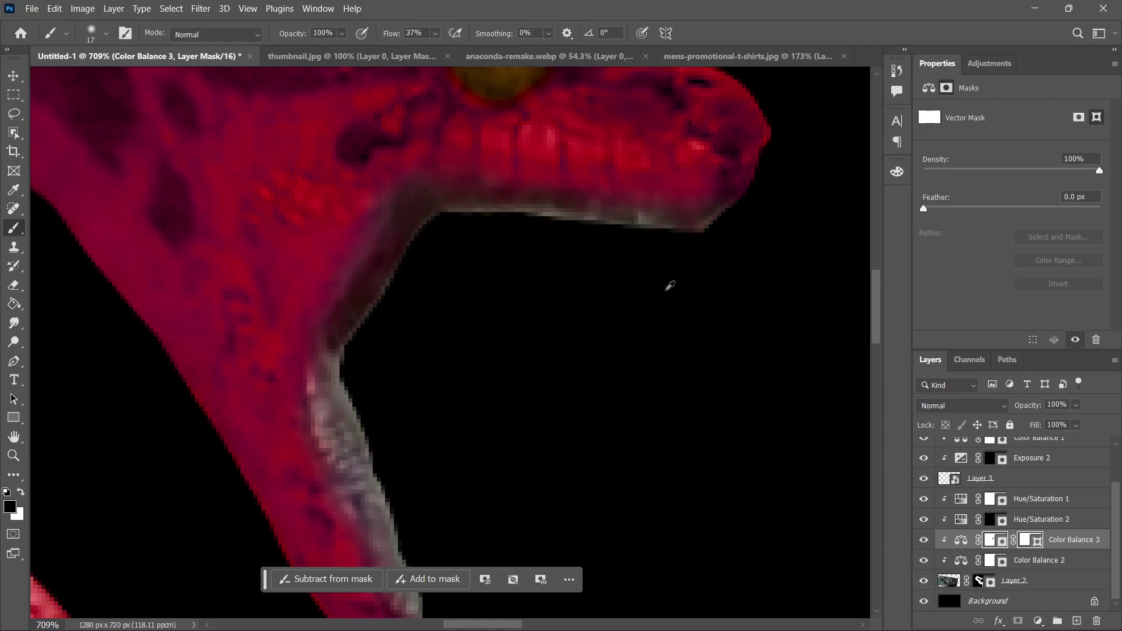
scroll(667, 292, "down", 5)
mouse_move(647, 295)
left_mouse_down()
mouse_move(571, 265)
mouse_move(403, 158)
left_mouse_up()
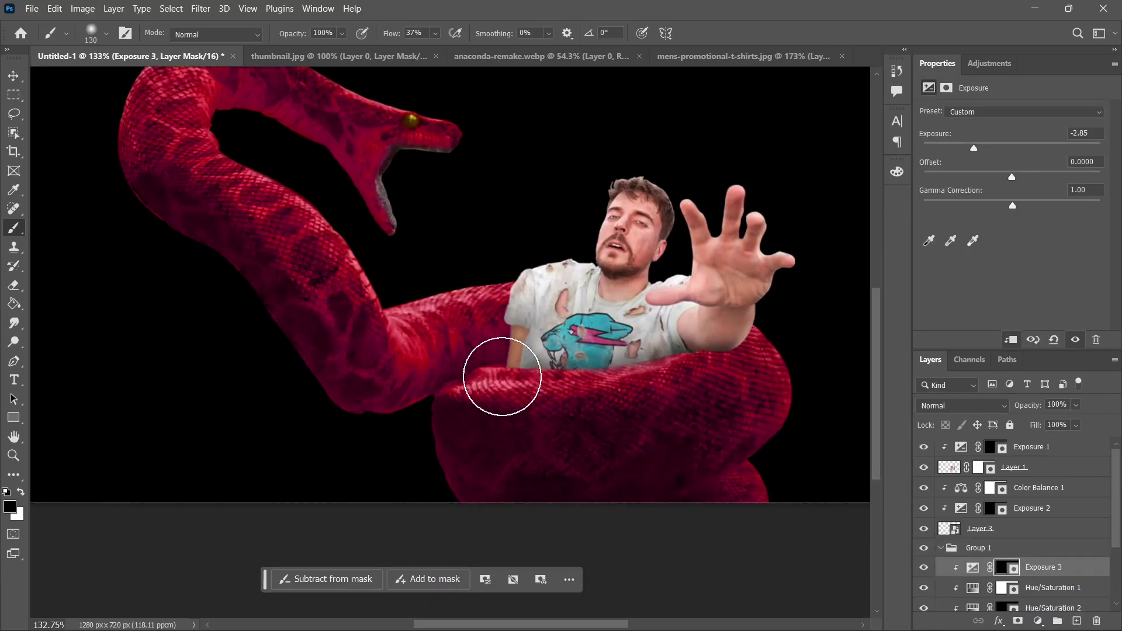
Paint white on the Exposure 3 mask to darken the snake's coil behind the man's bare arm, reducing the brush to 80 px.
scroll(502, 397, "up", 3)
key("x")
left_click(503, 346)
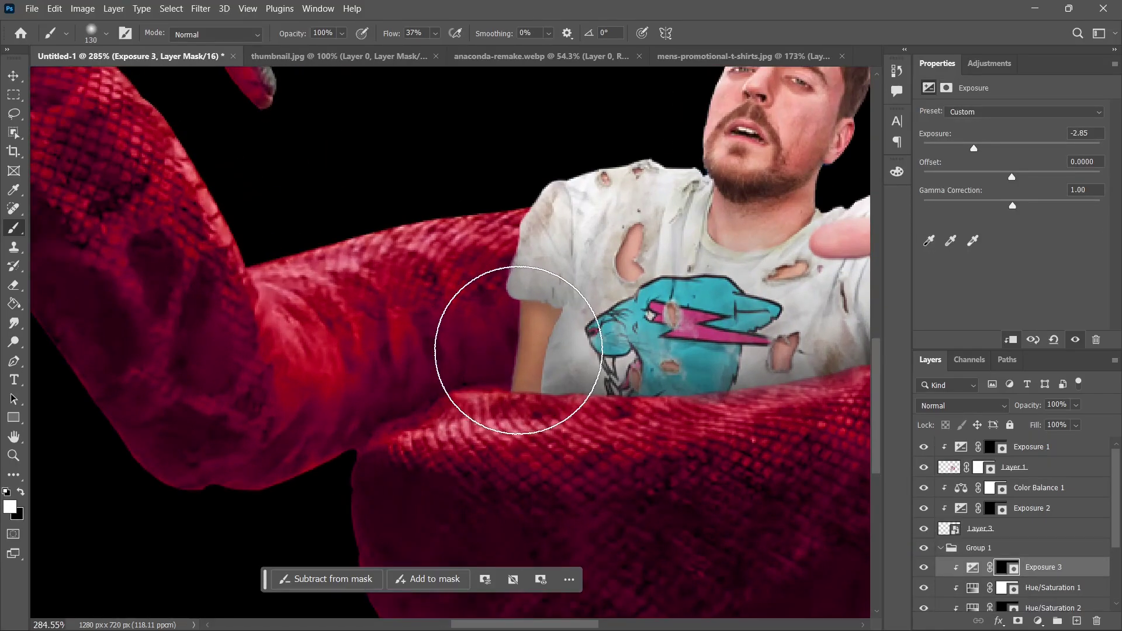
right_click(596, 353, "alt")
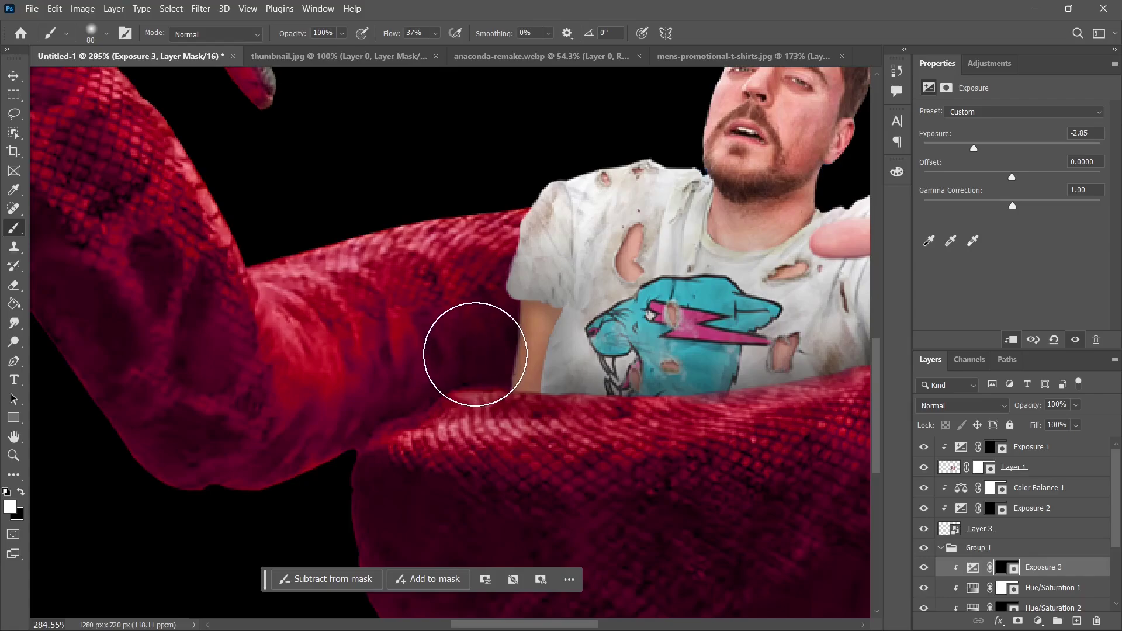
Paint contact shadows on the Exposure 3 mask with a 42 px brush where the front coil meets the outstretched arm and shirt.
left_click_drag(606, 300, 285, 295)
scroll(633, 337, "up", 2)
left_click_drag(635, 335, 621, 351)
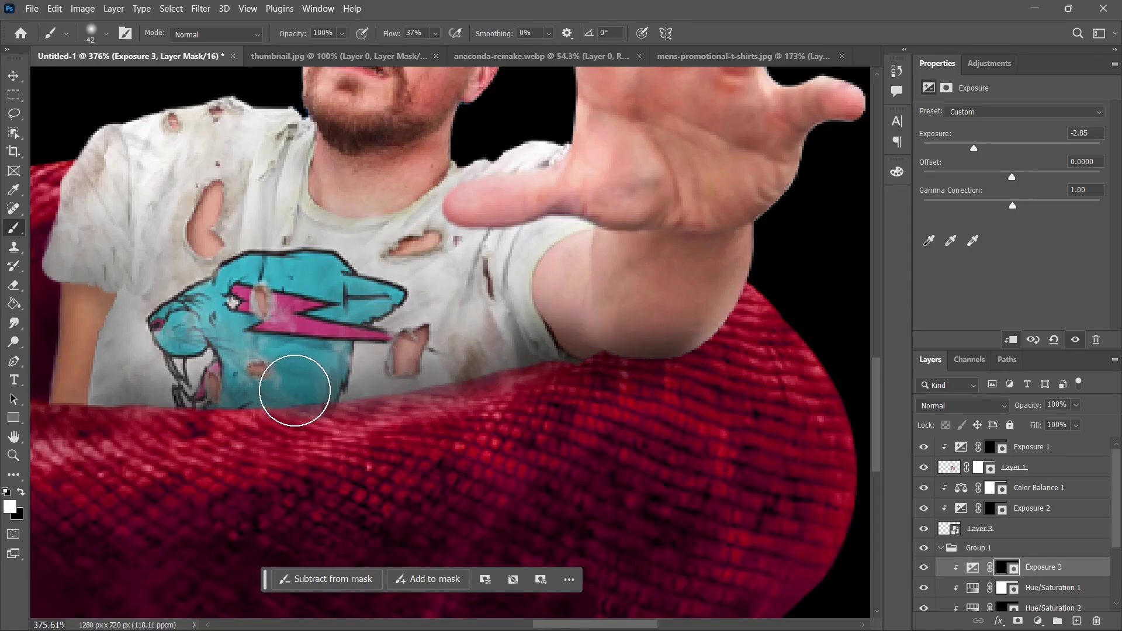
left_click_drag(162, 397, 385, 398)
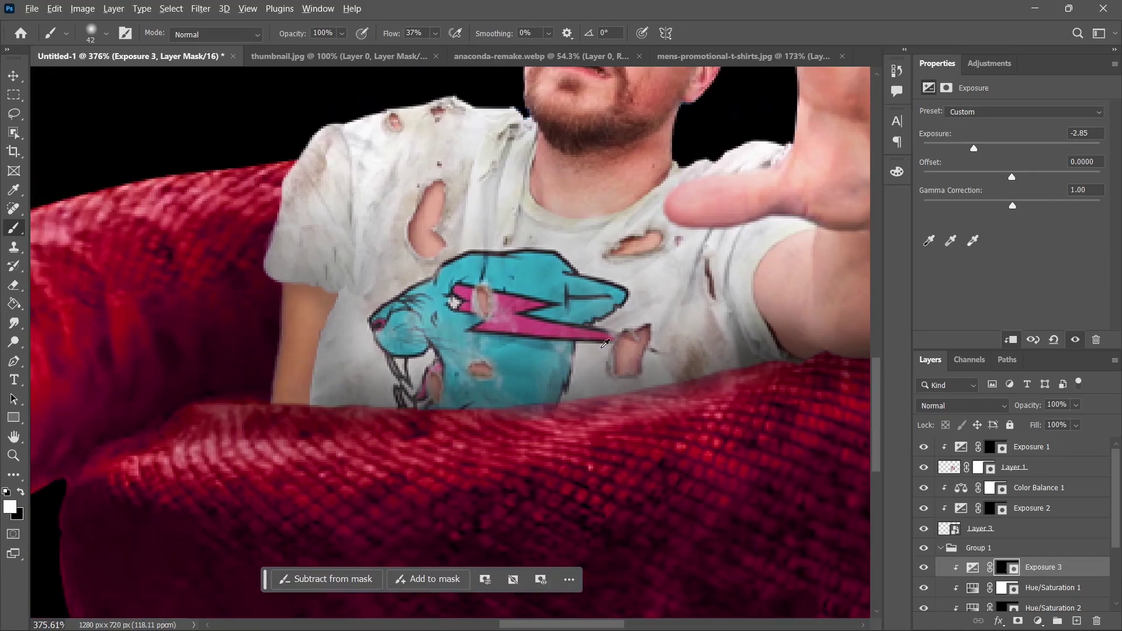
scroll(679, 340, "down", 5)
left_click_drag(717, 361, 601, 454)
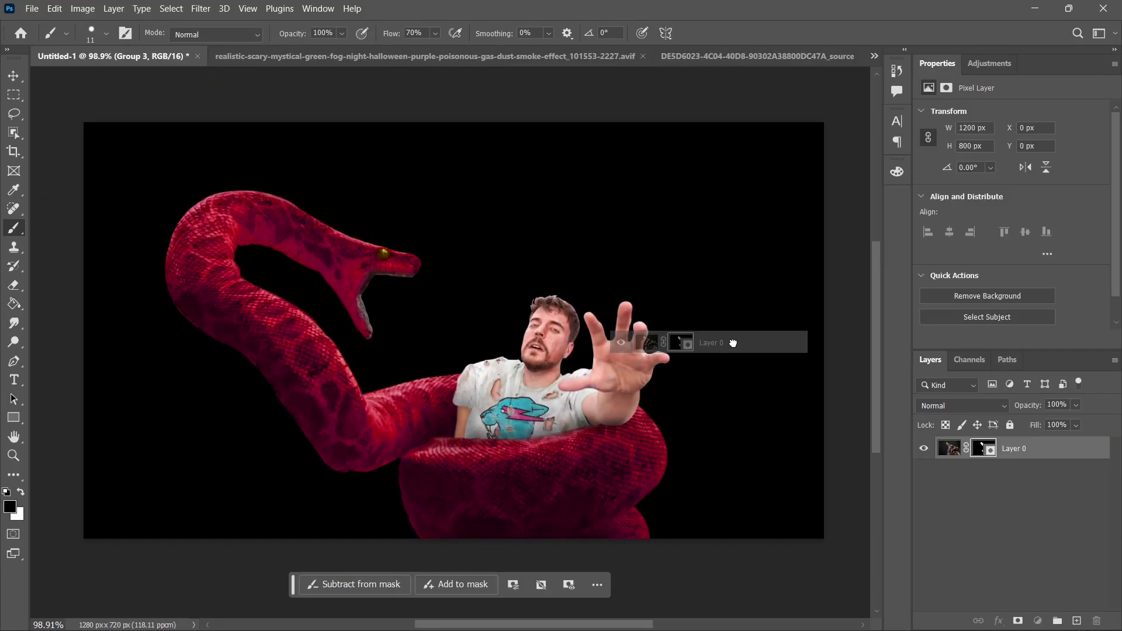
Bring the masked open-mouthed brown snake layer into the composite and convert it to a smart object.
left_click(561, 258)
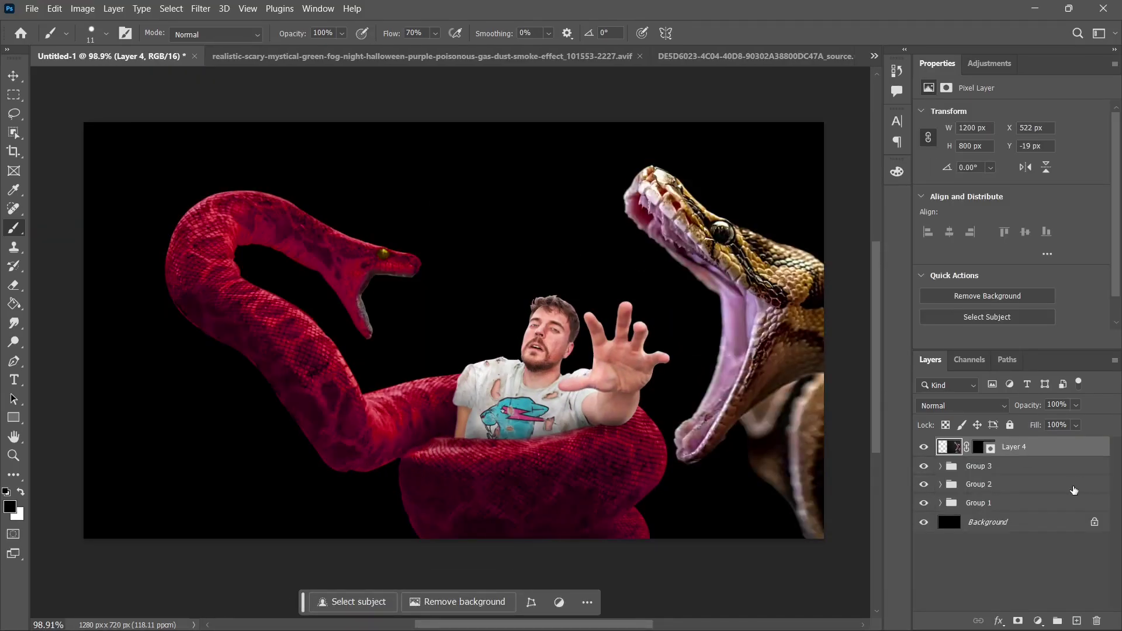
right_click(1054, 446)
left_click(959, 250)
Scale the brown snake to 43.23%, rotate it to 11.60°, and place it in the canvas's lower-right corner facing the man.
key("ctrl+t")
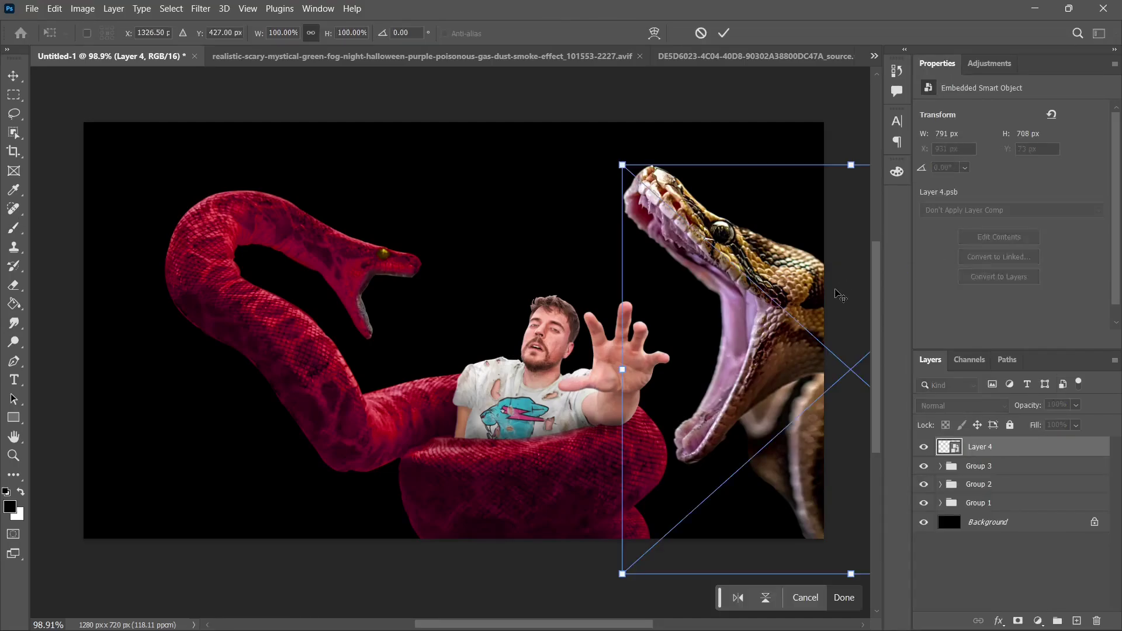
left_click_drag(648, 211, 500, 280)
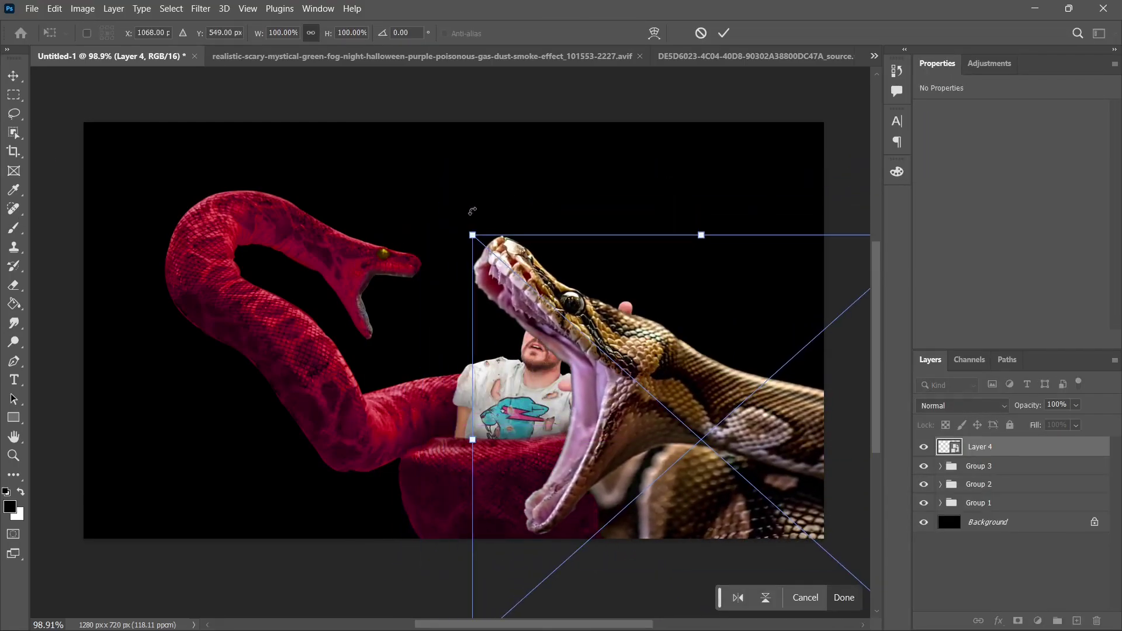
left_click_drag(473, 211, 545, 157)
left_click_drag(647, 354, 747, 420)
left_click_drag(631, 256, 725, 350)
left_click_drag(747, 478, 773, 458)
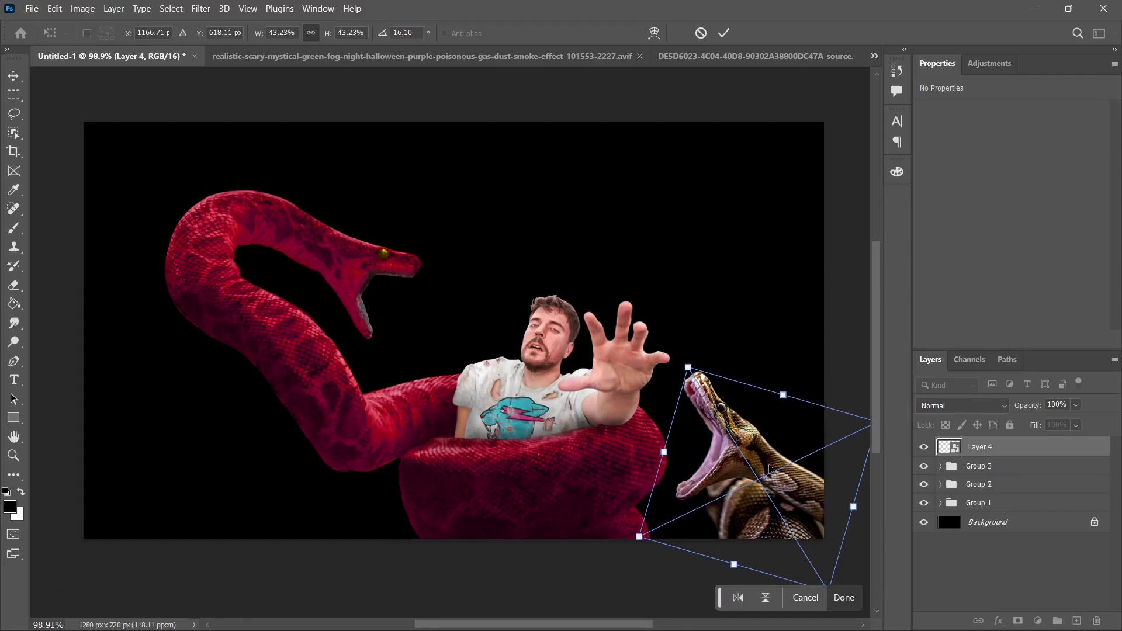
left_click_drag(682, 363, 658, 360)
left_click_drag(740, 460, 764, 431)
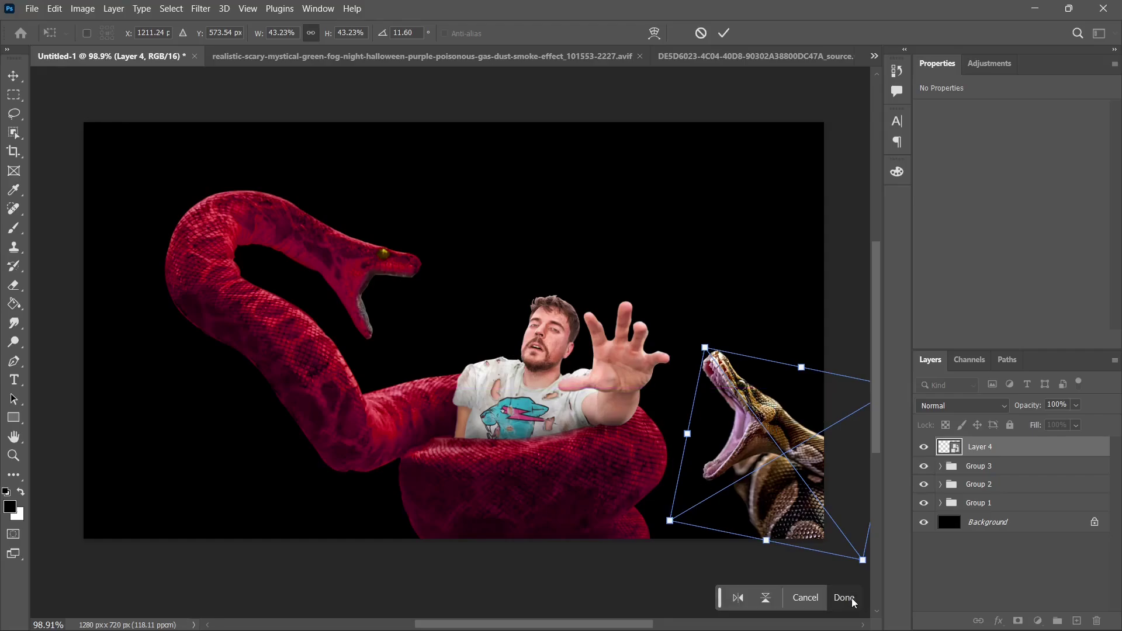
left_click(843, 597)
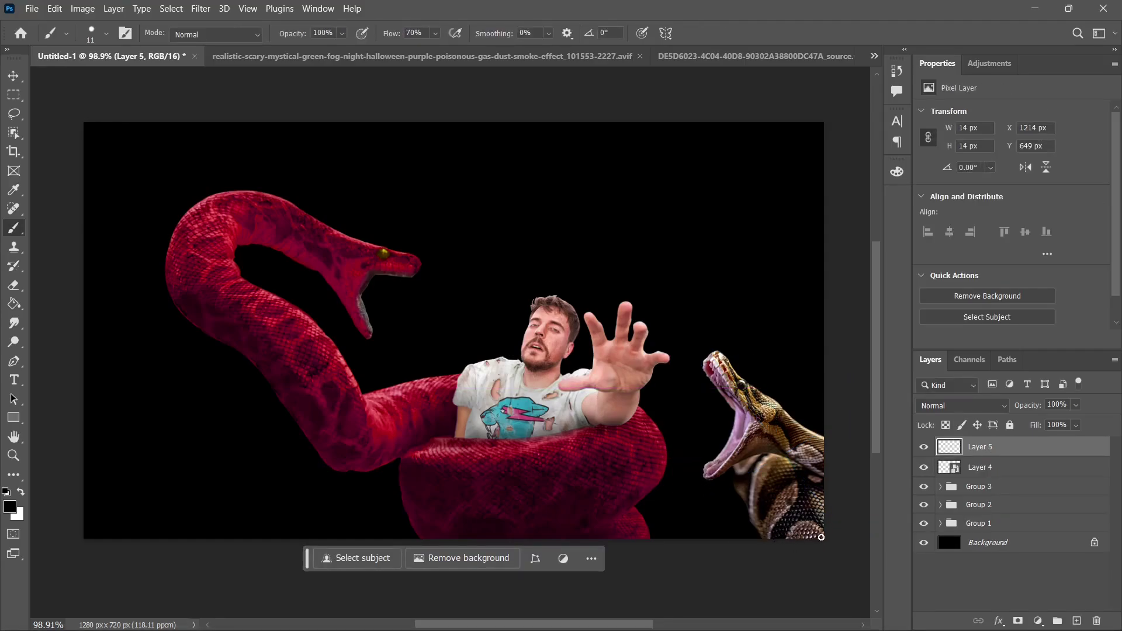
Move the brown snake closer to the man's outstretched hand, at X 1029 px and Y 394 px.
key("ctrl+t")
left_click_drag(812, 509, 786, 493)
left_click(849, 598)
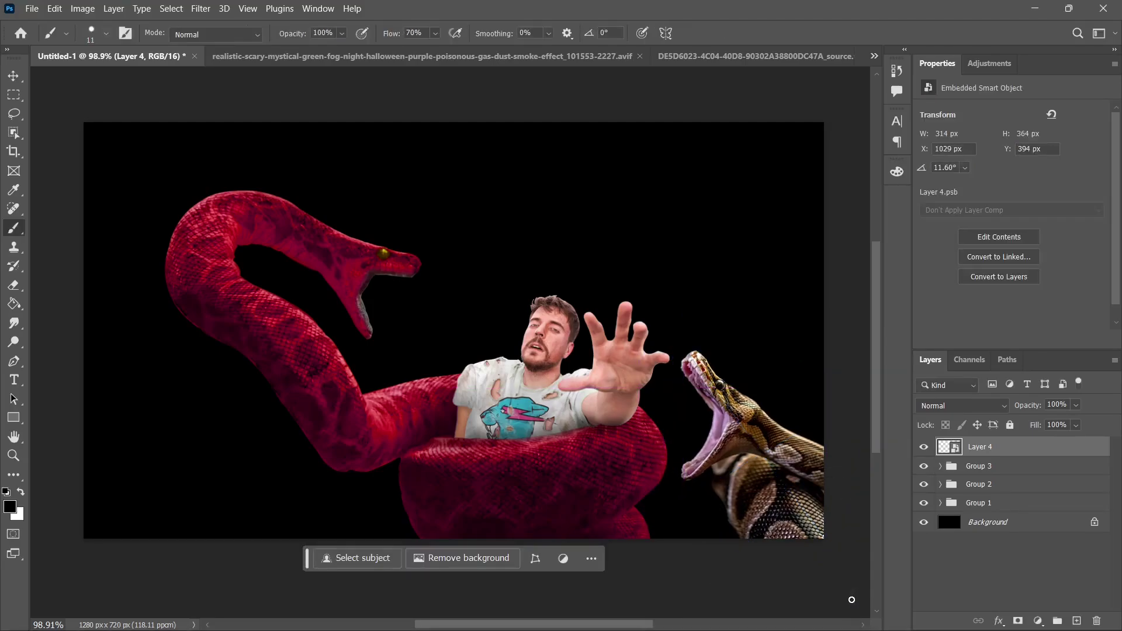
Move the three groups holding the man and the red snake together toward the canvas's left side and slightly up.
left_click(985, 471)
left_click(985, 484, "shift")
left_click(980, 504, "shift")
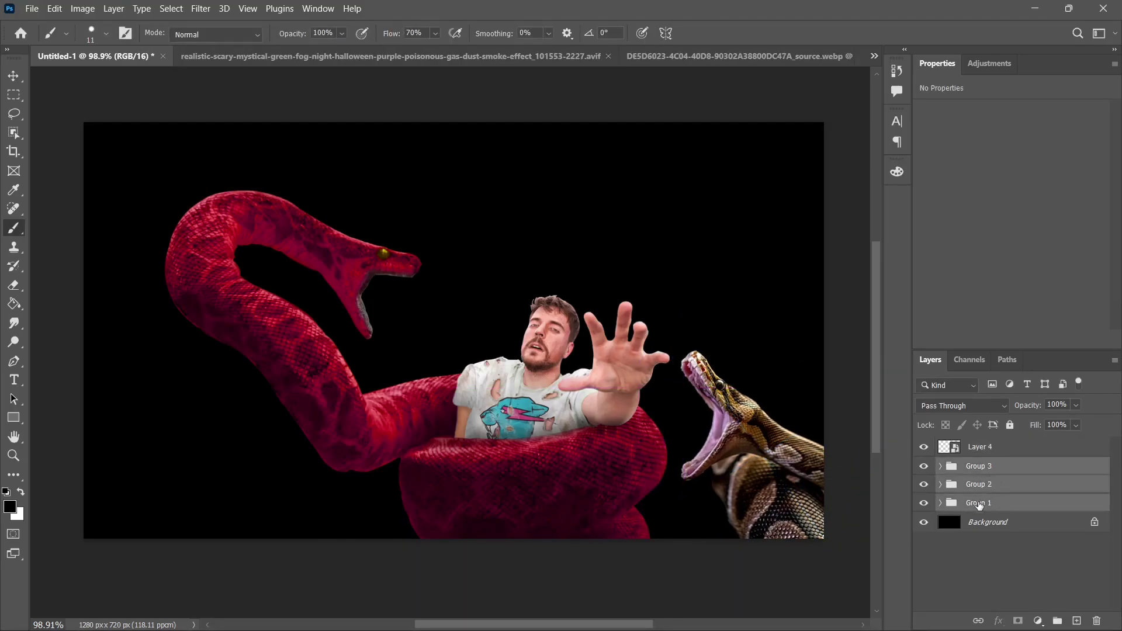
key("v")
mouse_move(522, 426)
left_mouse_down()
mouse_move(447, 425)
mouse_move(468, 422)
left_mouse_up()
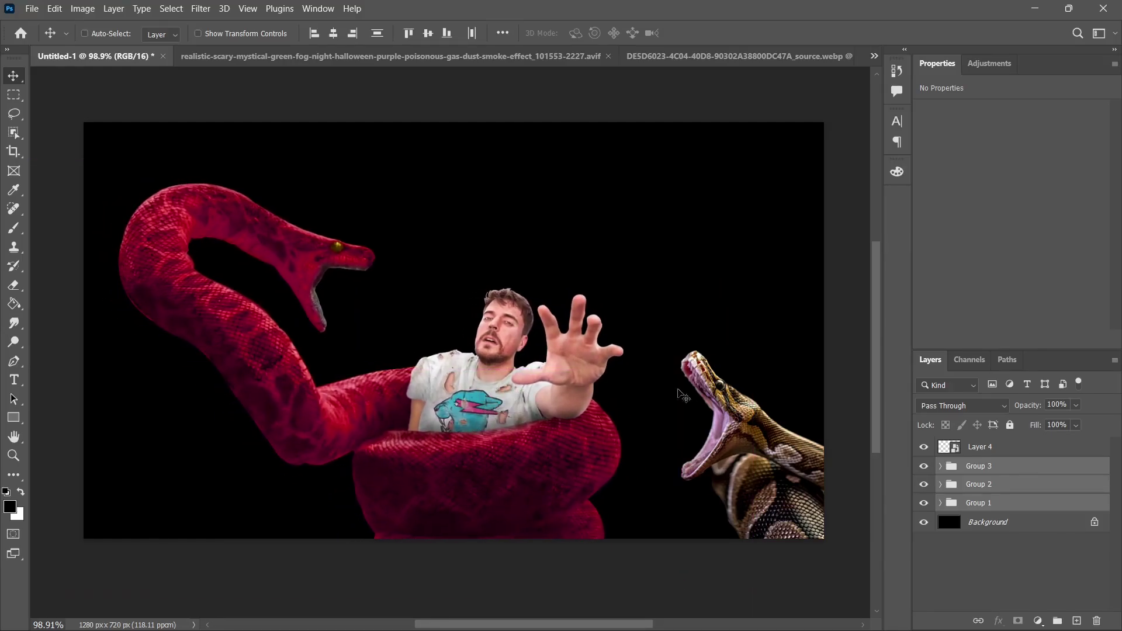
Enlarge the brown snake to 334 × 396 px, rotate it to 13.57°, and place it at X 1001 px, Y 402 px.
left_click(1005, 447)
left_click_drag(797, 451, 774, 447)
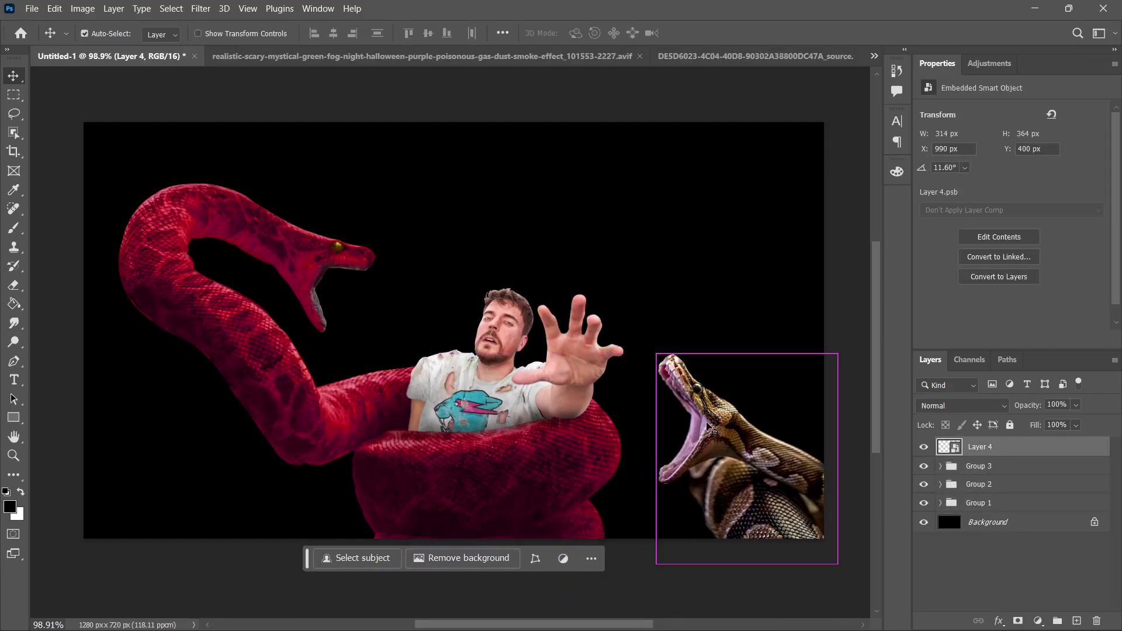
key("ctrl+t")
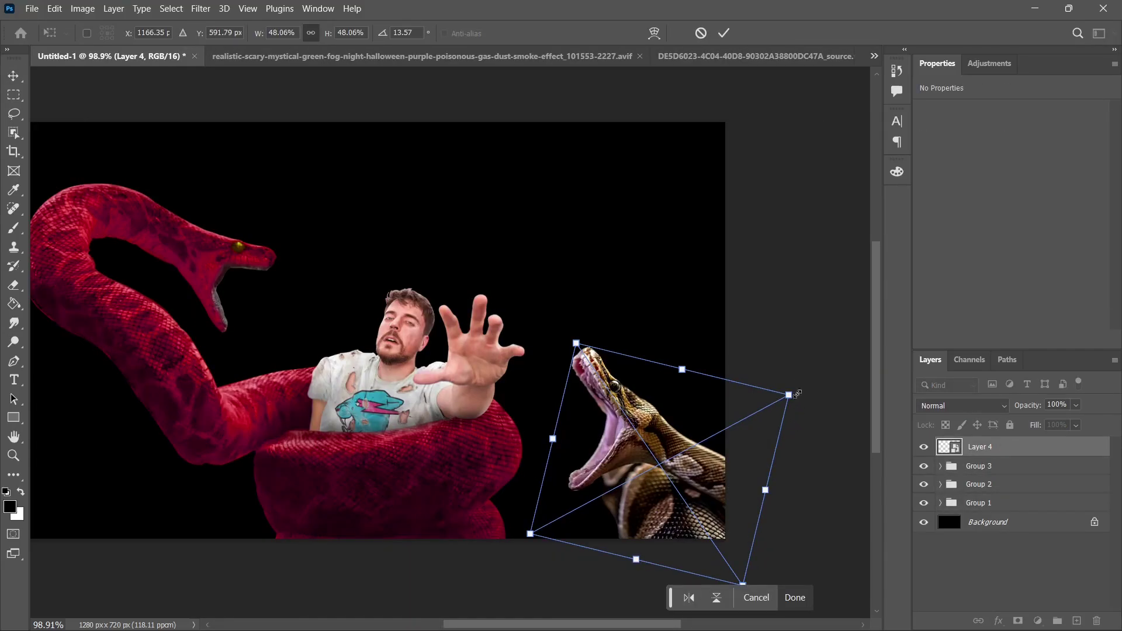
left_click_drag(797, 393, 785, 399)
left_click(805, 602)
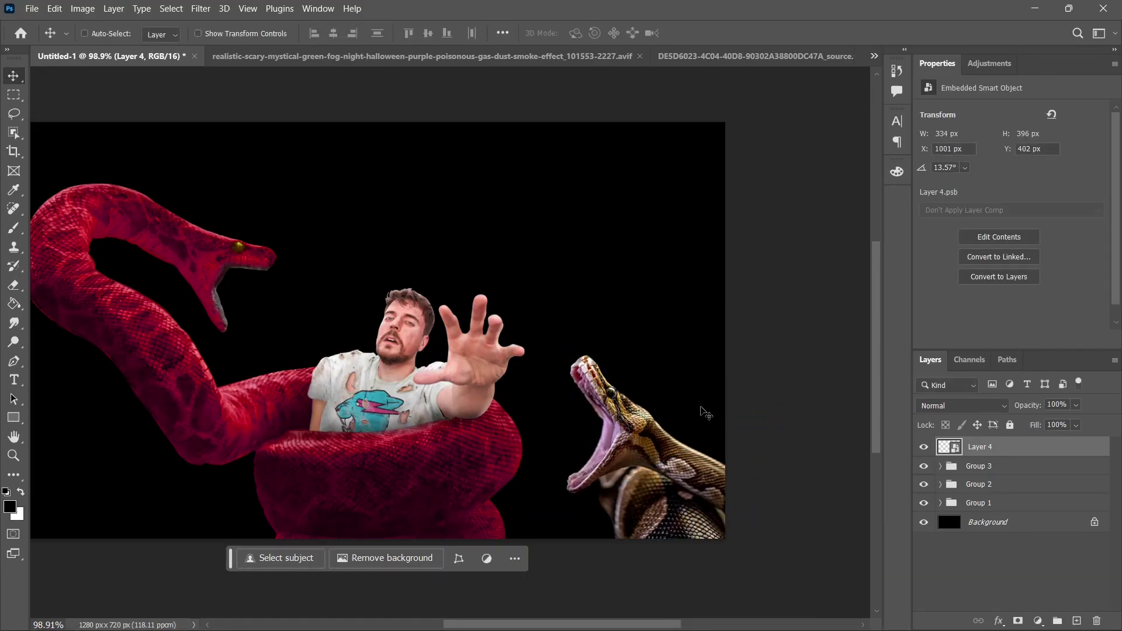
scroll(684, 348, "down", 1)
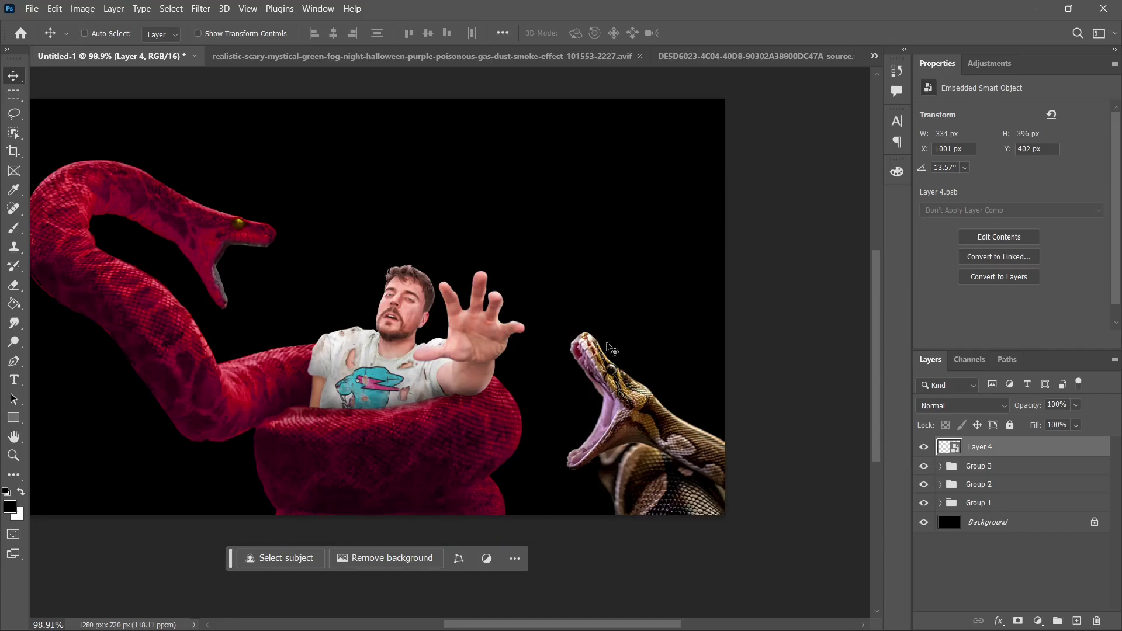
scroll(529, 316, "down", 4)
scroll(309, 272, "up", 3)
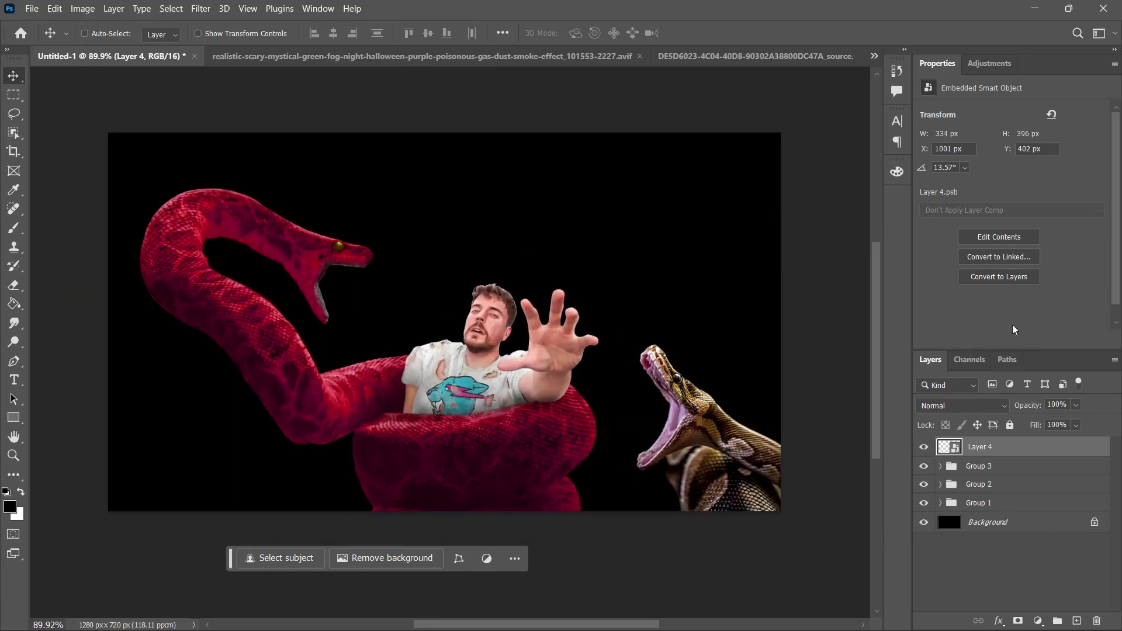
Recolor the brown snake teal with a clipped Hue/Saturation adjustment, using Hue +149 and Saturation +24.
left_click(989, 63)
left_click(1063, 157)
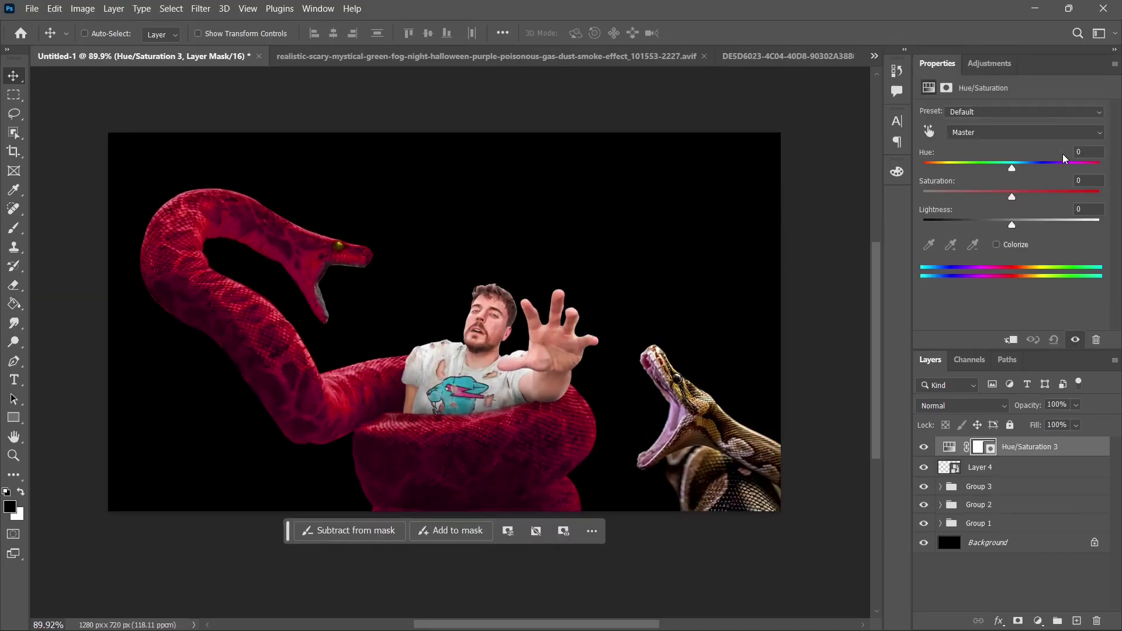
key("ctrl+alt+g")
left_click_drag(1011, 168, 1091, 190)
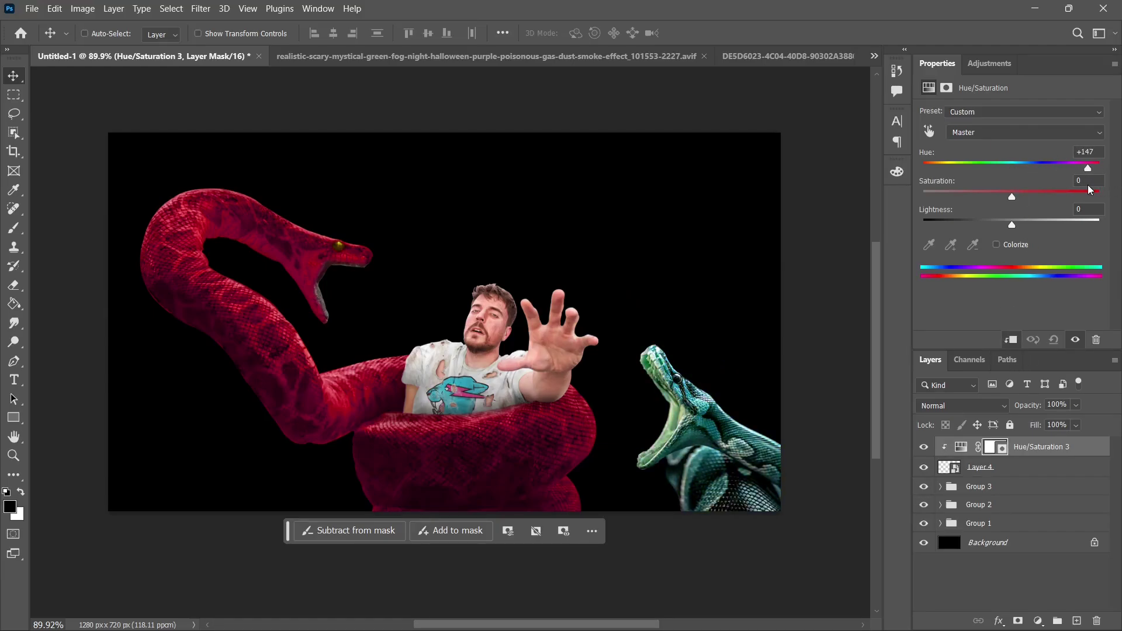
left_click(991, 71)
left_click(941, 70)
left_click_drag(1012, 197, 1041, 197)
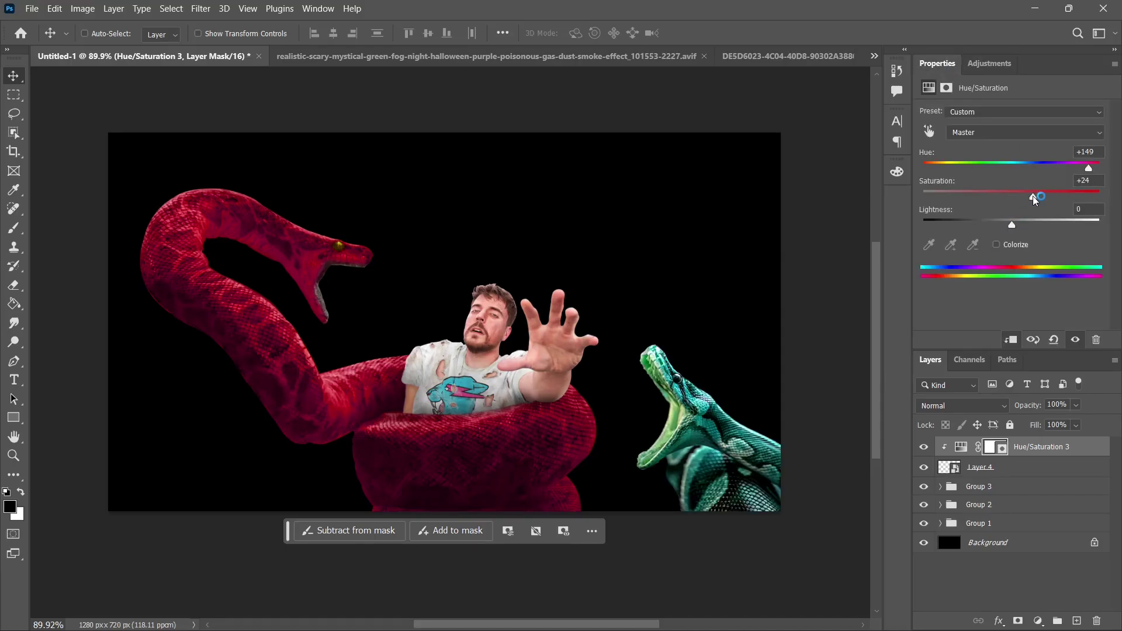
Add a clipped Color Balance adjustment to the teal snake, shifting its midtones strongly toward cyan and slightly toward blue.
left_click(993, 63)
left_click(1065, 171)
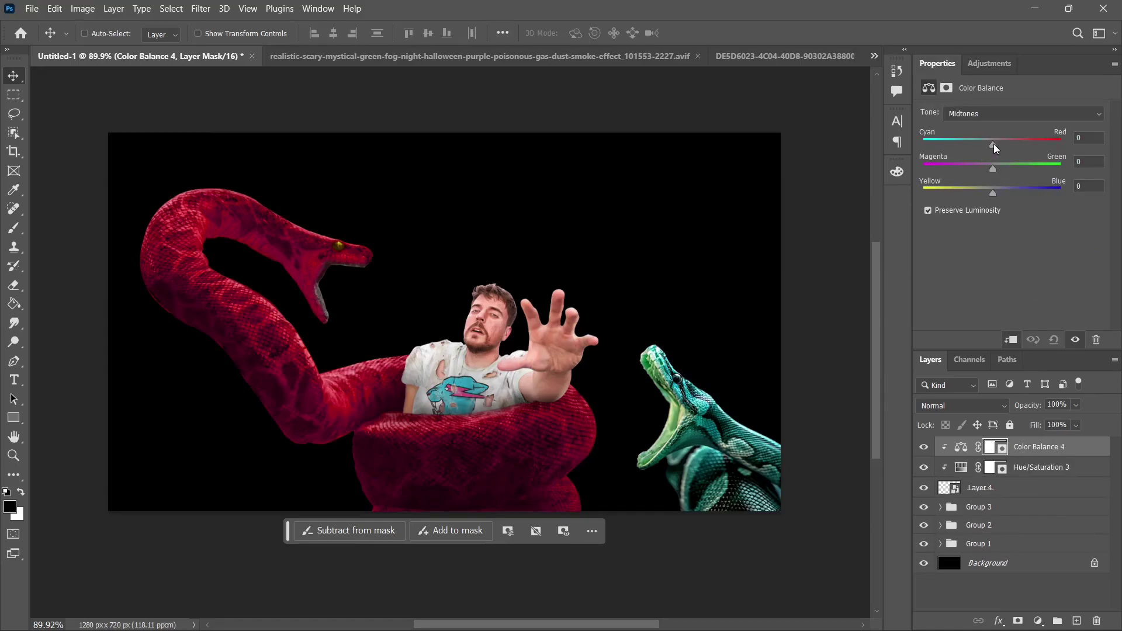
left_click_drag(994, 145, 957, 143)
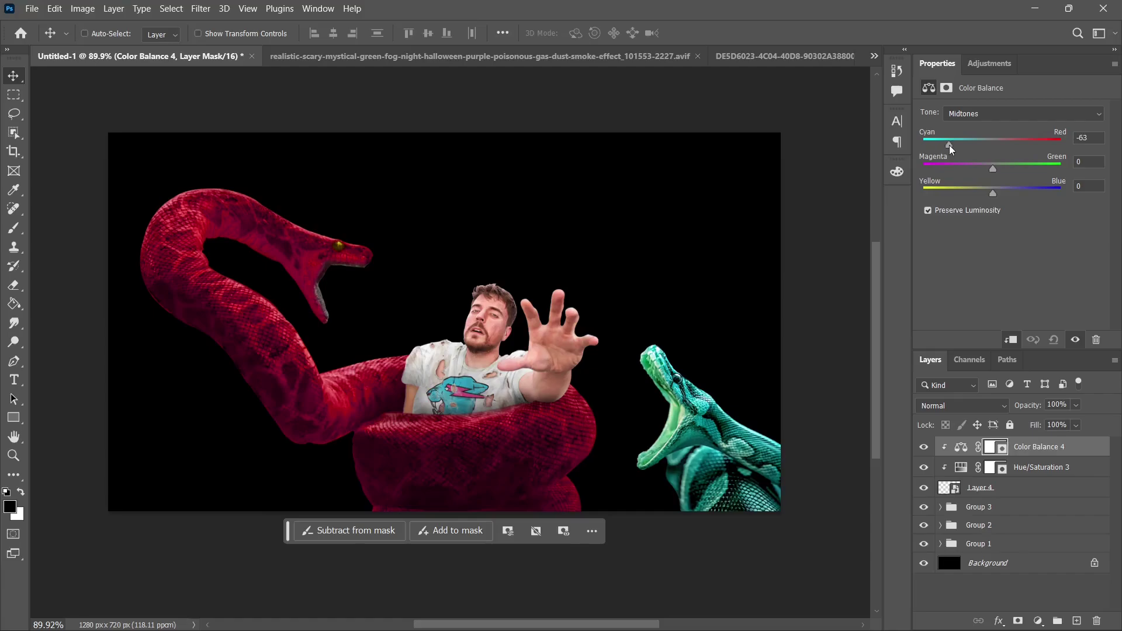
mouse_move(949, 145)
left_mouse_down()
mouse_move(963, 145)
mouse_move(946, 145)
left_mouse_up()
left_click_drag(994, 192, 1005, 193)
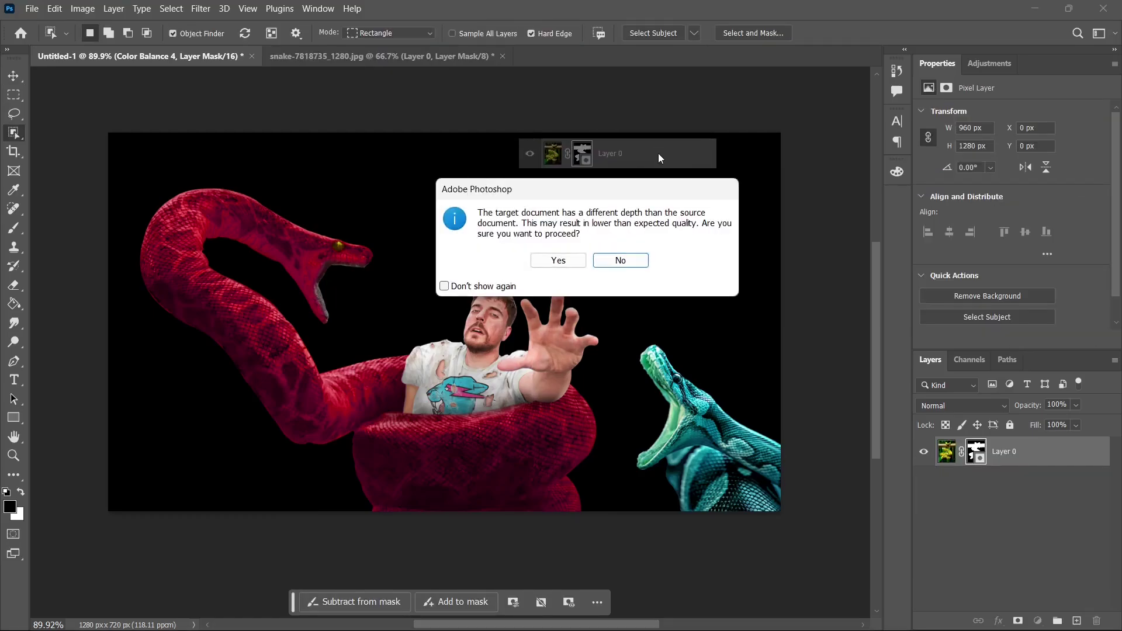
Bring the masked yellow snake layer into the composite and convert it to a smart object.
left_click(556, 261)
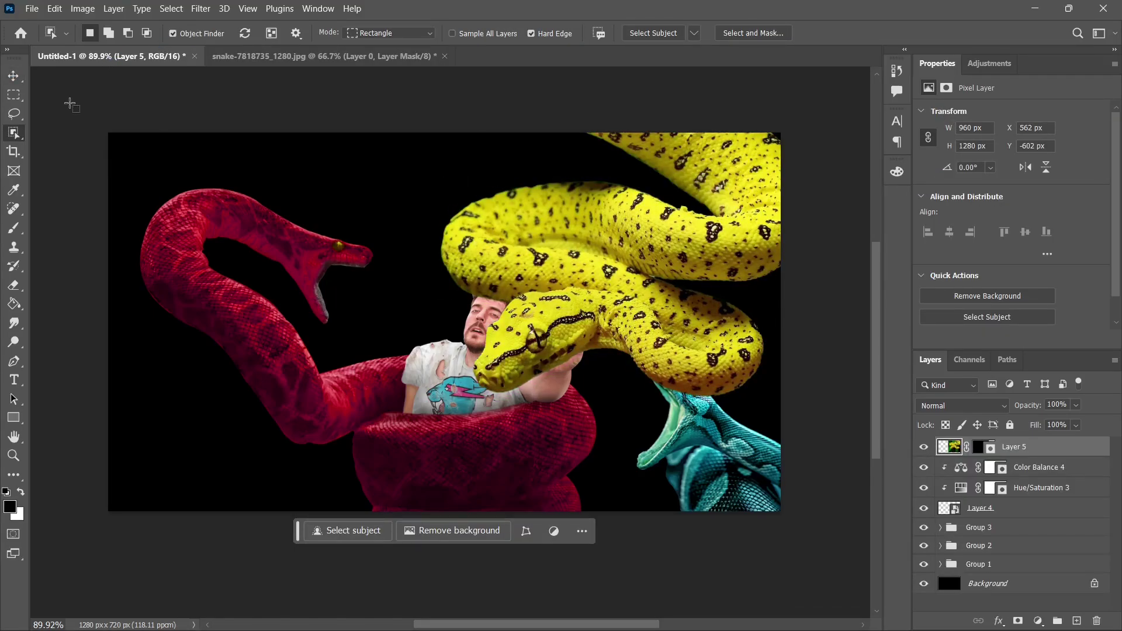
right_click(1050, 460)
left_click(970, 251)
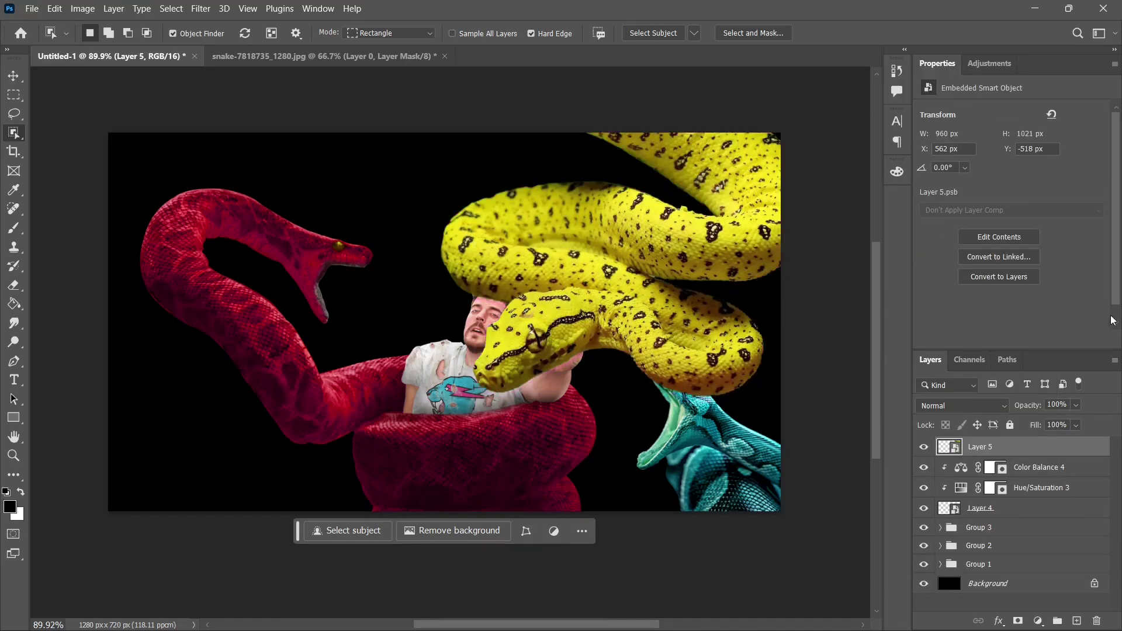
Group the teal snake layer with its Color Balance and Hue/Saturation adjustments.
left_click(1076, 472)
left_click(1078, 488, "shift")
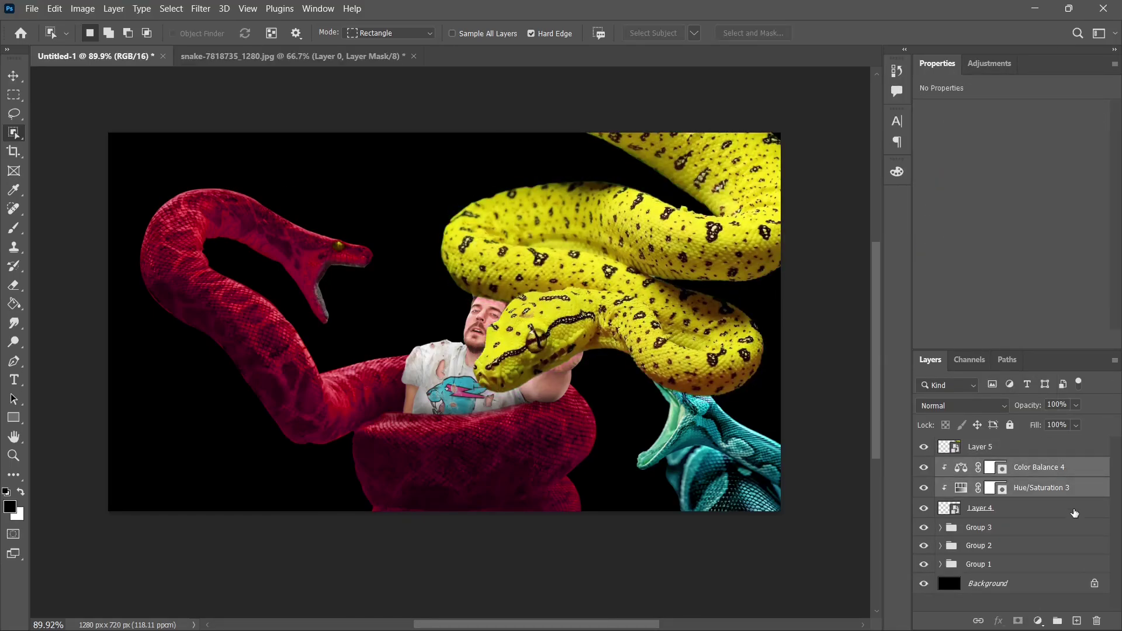
left_click(1077, 508, "shift")
left_click(1057, 620)
Scale the yellow snake to 39.55%, rotate it to 4.26°, and place it hanging in the canvas's upper-right corner.
left_click(1005, 450)
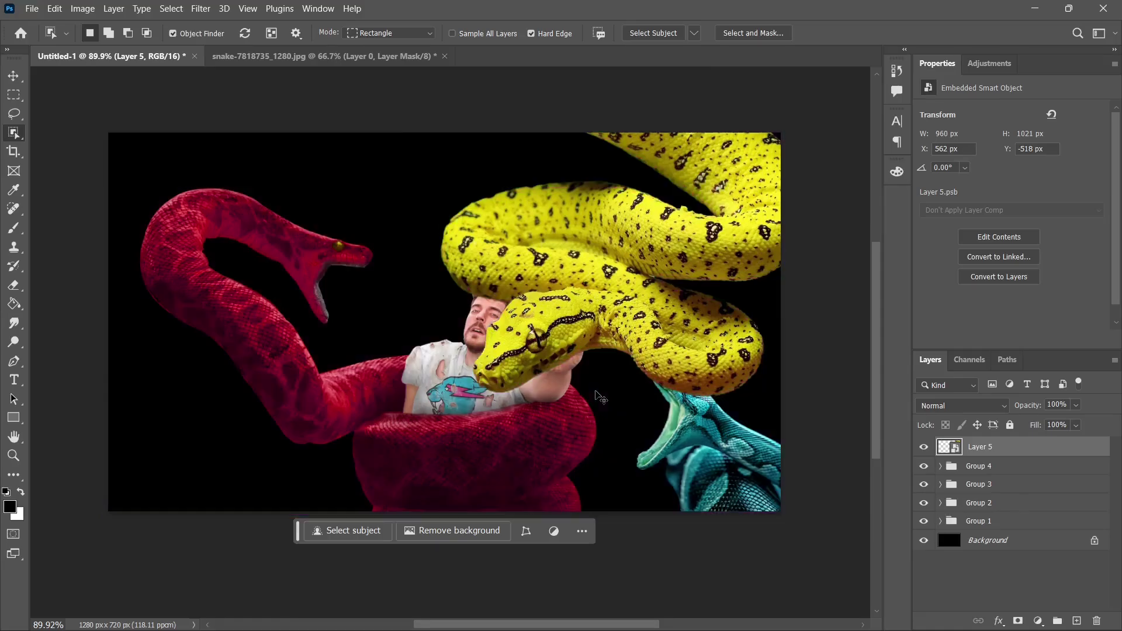
key("ctrl+t")
left_click_drag(404, 395, 554, 235)
left_click_drag(724, 153, 580, 264)
left_click_drag(490, 167, 481, 276)
left_click_drag(401, 80, 579, 273)
left_click_drag(657, 371, 624, 187)
left_click_drag(732, 176, 732, 184)
left_click_drag(681, 197, 633, 175)
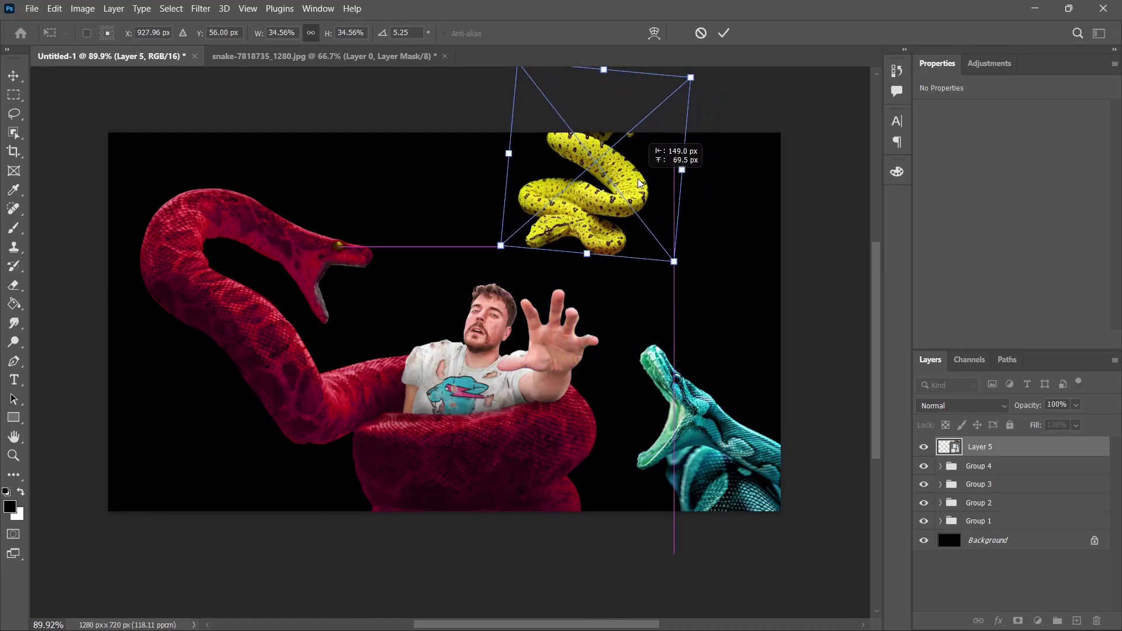
left_click_drag(614, 229, 718, 237)
left_click_drag(593, 261, 594, 262)
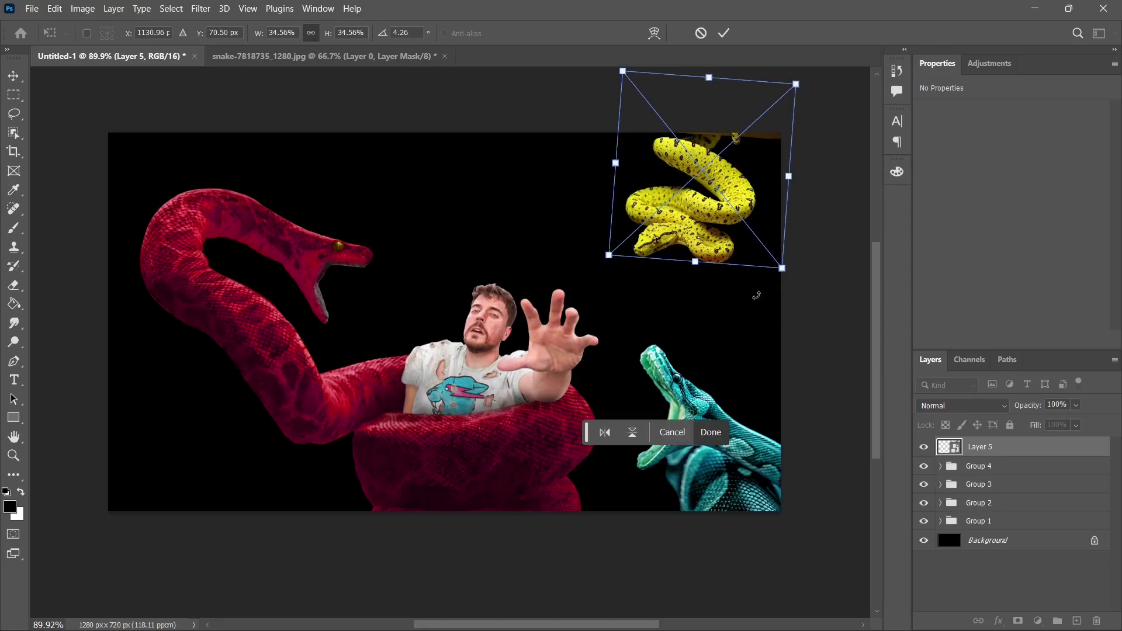
left_click_drag(768, 228, 769, 211)
left_click_drag(611, 241, 584, 266)
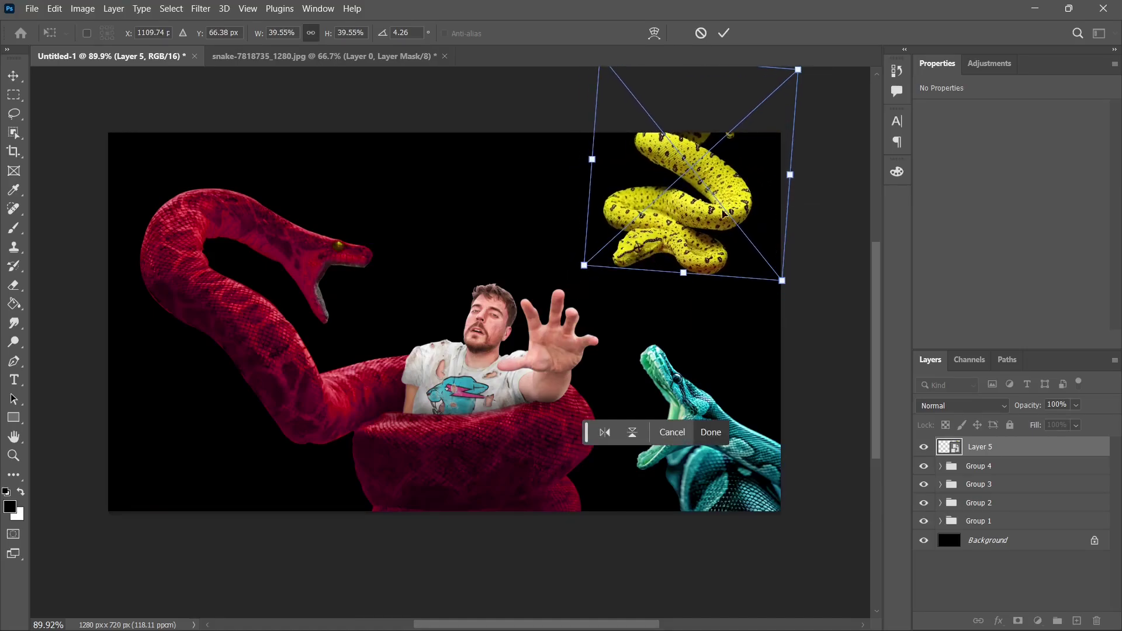
left_click(712, 435)
key("w")
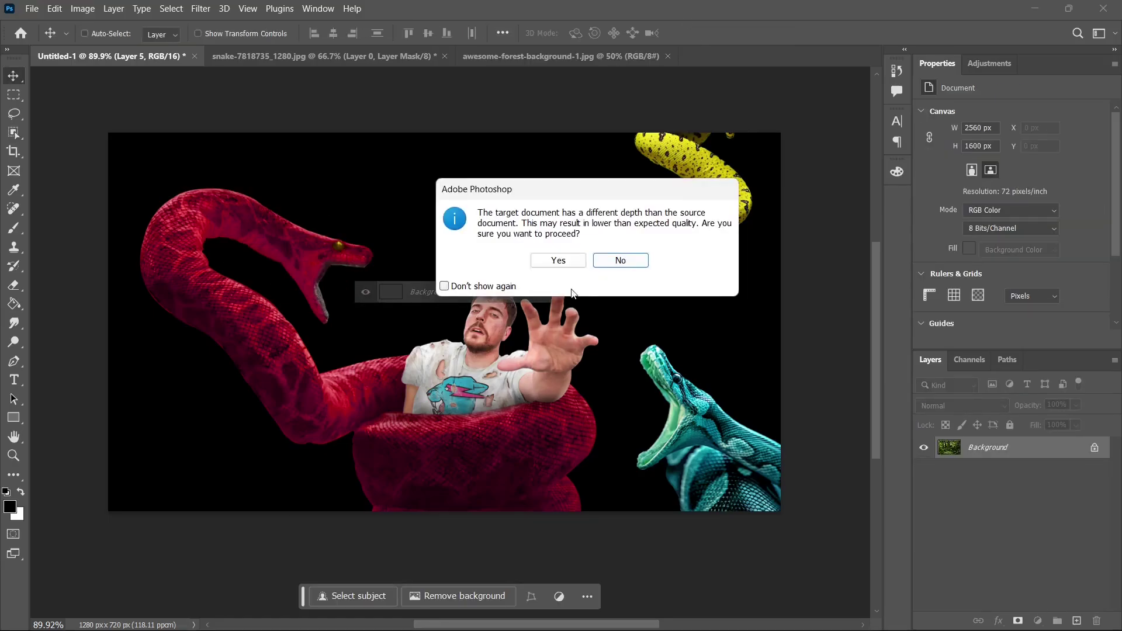
Bring the forest background image into the composite, place it beneath all snake and man groups, and convert it to a smart object.
left_click(556, 261)
left_click_drag(988, 447, 1036, 558)
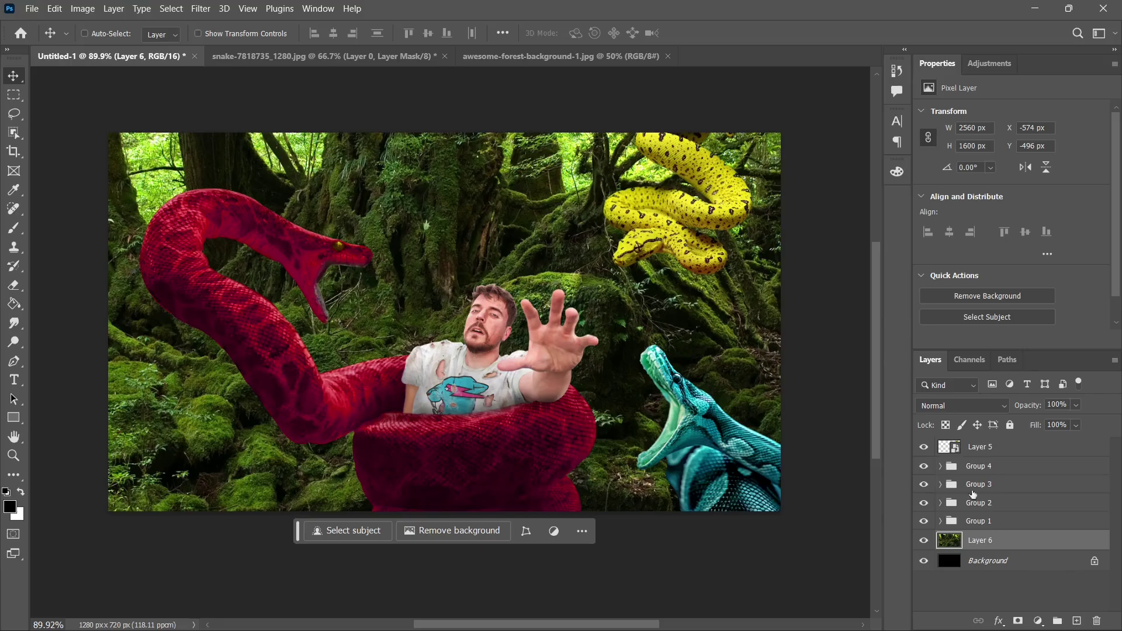
right_click(994, 545)
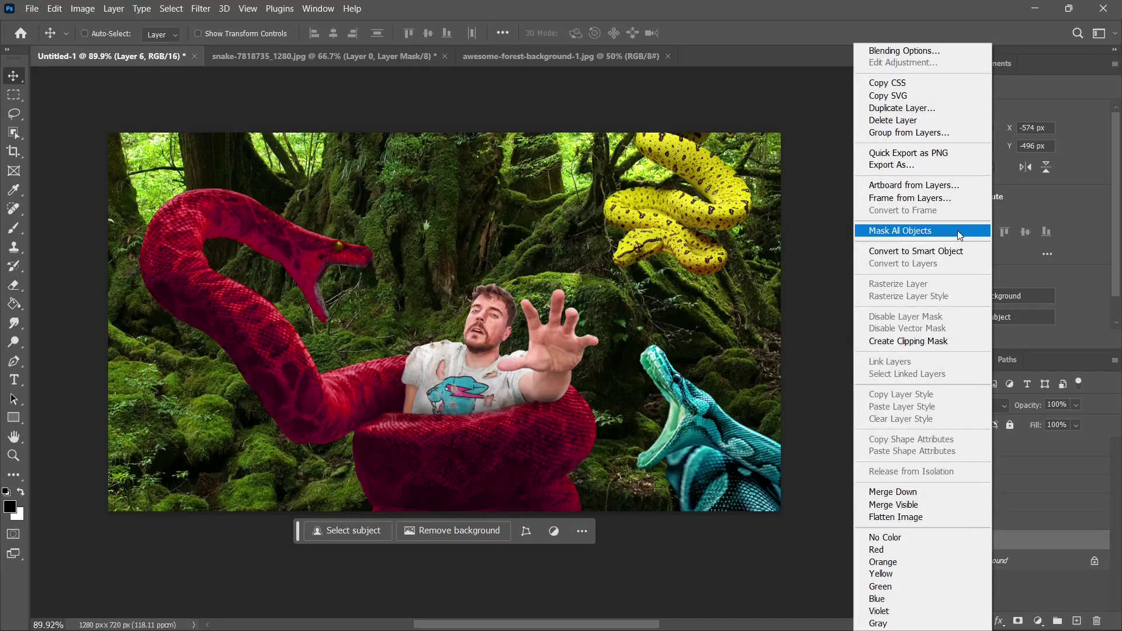
left_click(958, 230)
Scale the forest background to 50.45% and position it at X -11 px, Y -5 px so it covers the canvas.
key("ctrl+t")
scroll(808, 277, "down", 5)
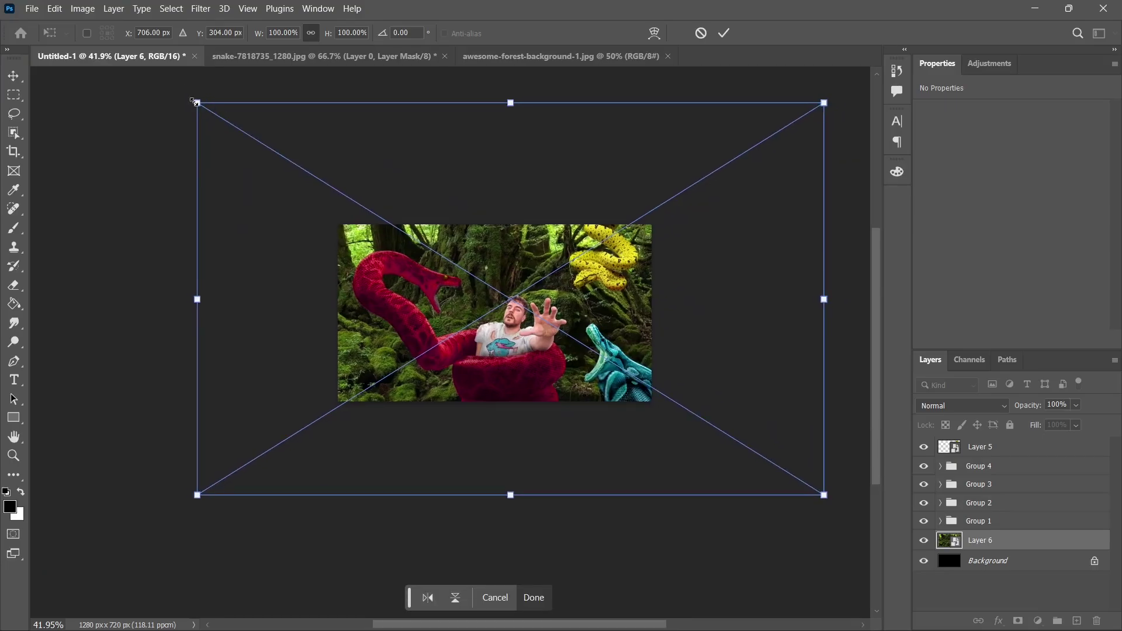
left_click_drag(193, 101, 339, 188)
left_click_drag(822, 187, 694, 270)
left_click_drag(678, 328, 662, 280)
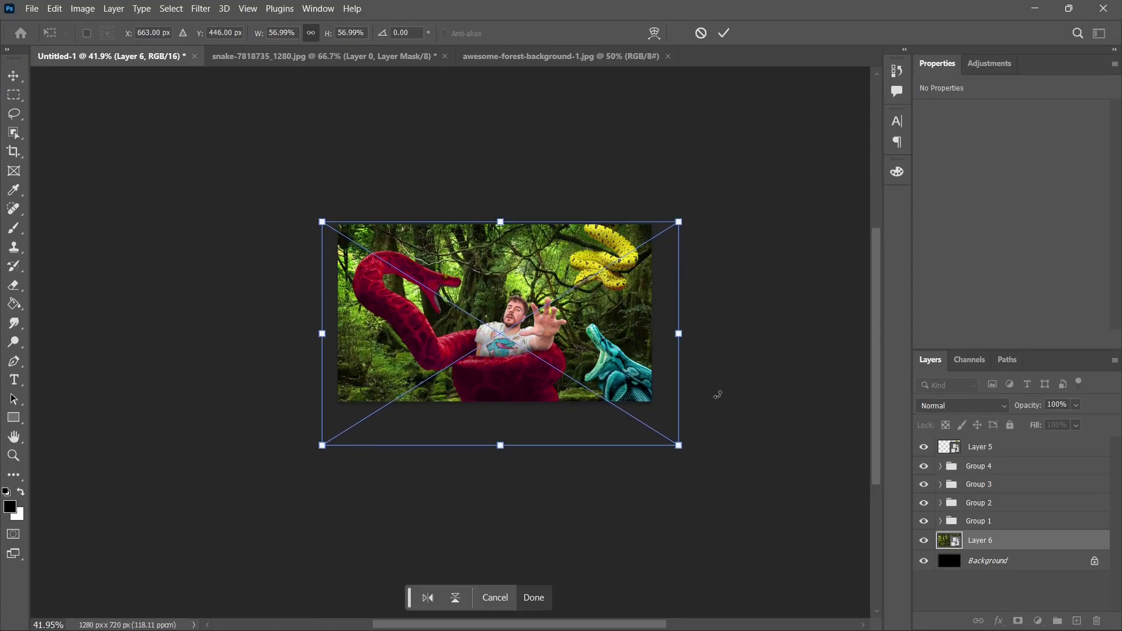
left_click_drag(679, 446, 629, 433)
left_click_drag(592, 380, 605, 384)
left_click_drag(648, 322, 661, 323)
scroll(514, 295, "up", 5)
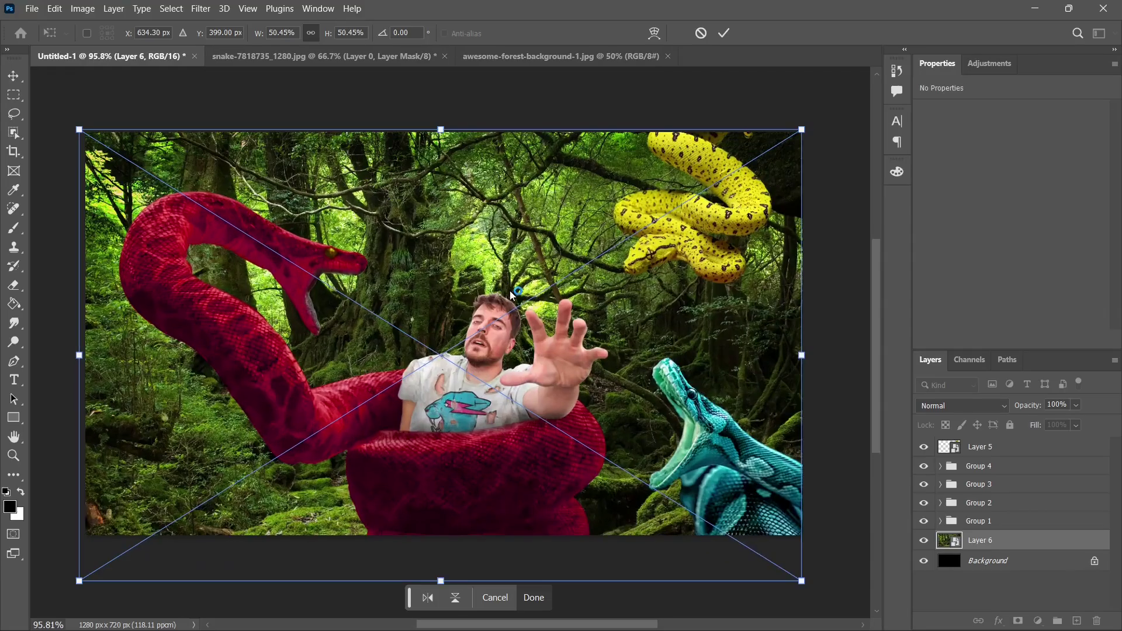
left_click(534, 597)
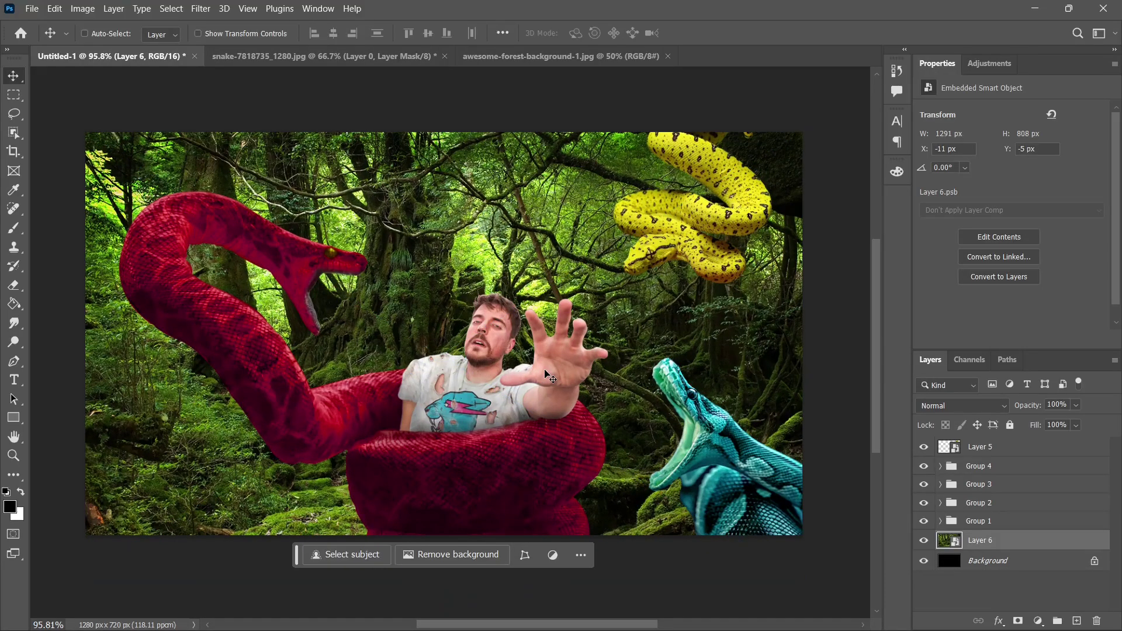
Darken the forest with a clipped Curves adjustment, lowering the white point and setting a midpoint of input 152, output 130.
left_click(990, 64)
left_click(984, 150)
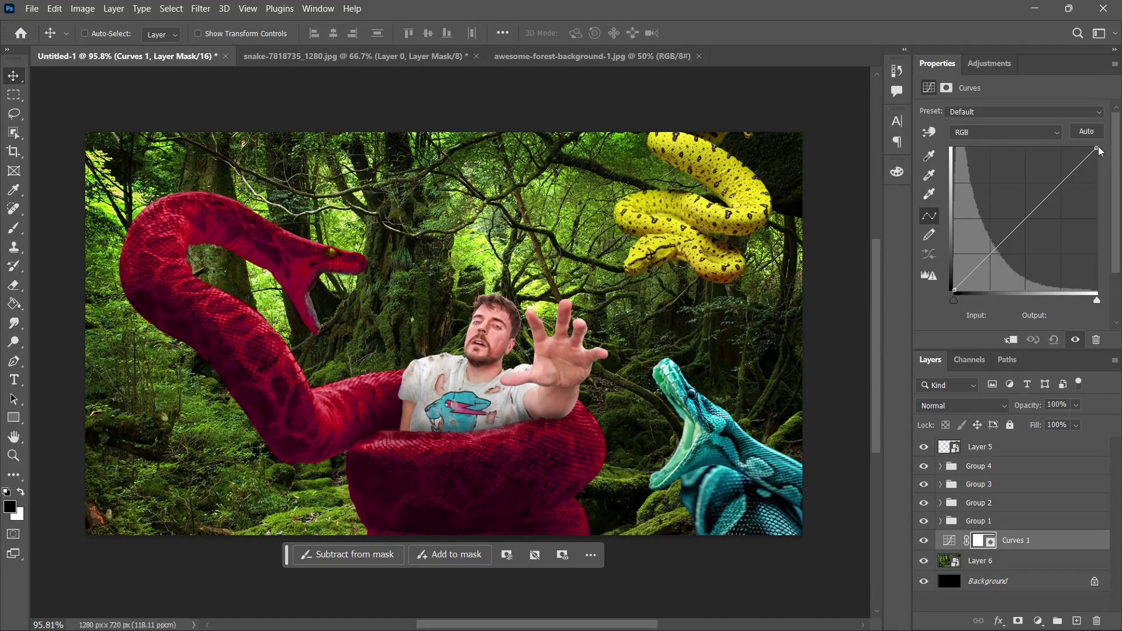
left_click(1097, 147)
left_click(1012, 339)
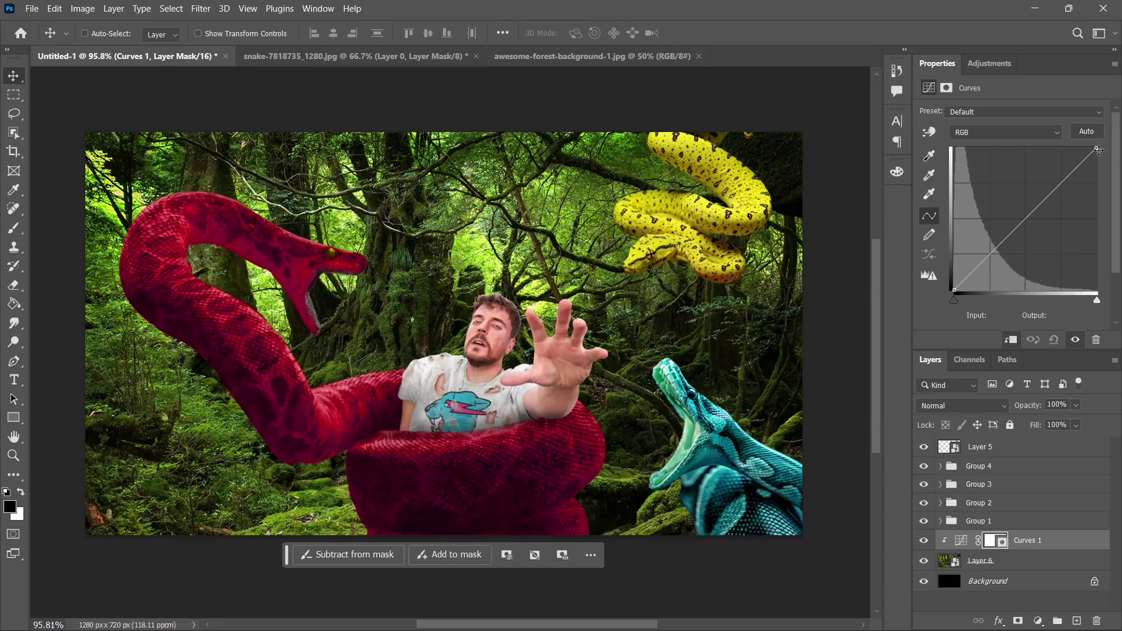
left_click_drag(1097, 147, 1115, 162)
mouse_move(1033, 209)
left_mouse_down()
mouse_move(1038, 252)
mouse_move(1023, 240)
mouse_move(1040, 217)
left_mouse_up()
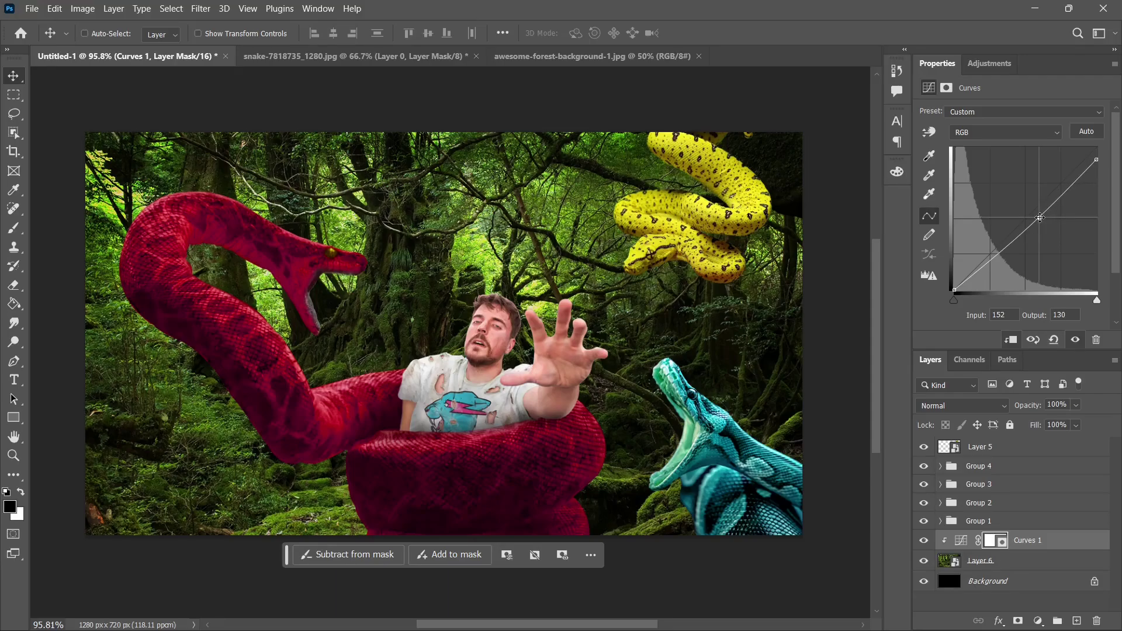
Add a clipped Color Balance adjustment to the forest, shifting midtones toward cyan and blue, with highlights at Cyan/Red +11 and Magenta/Green -17.
left_click(989, 63)
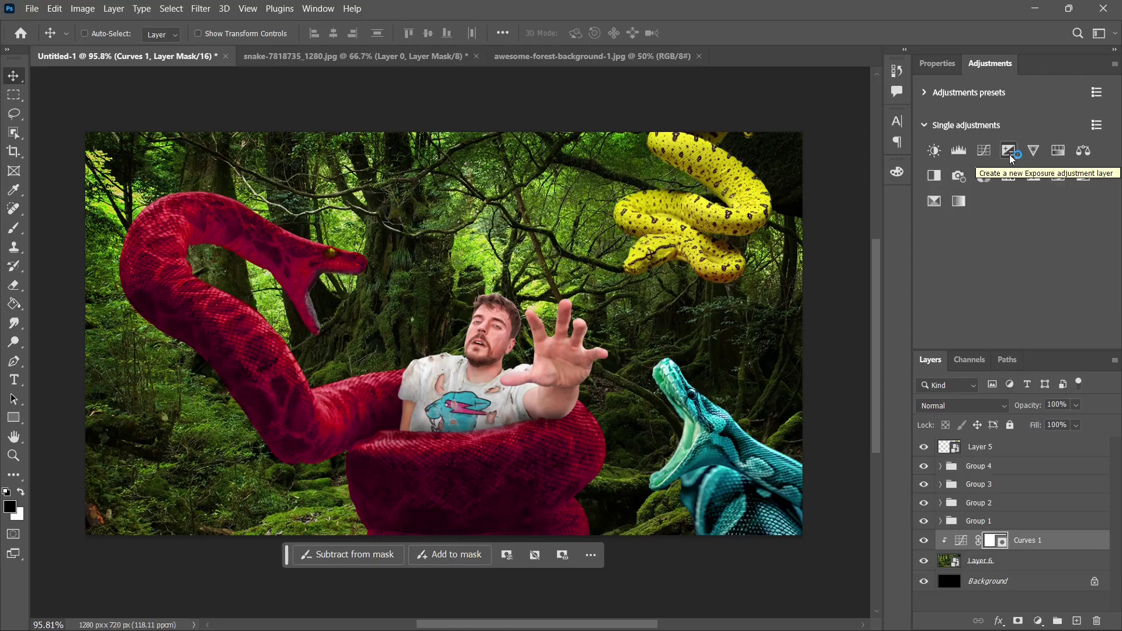
left_click(1082, 151)
left_click(1011, 340)
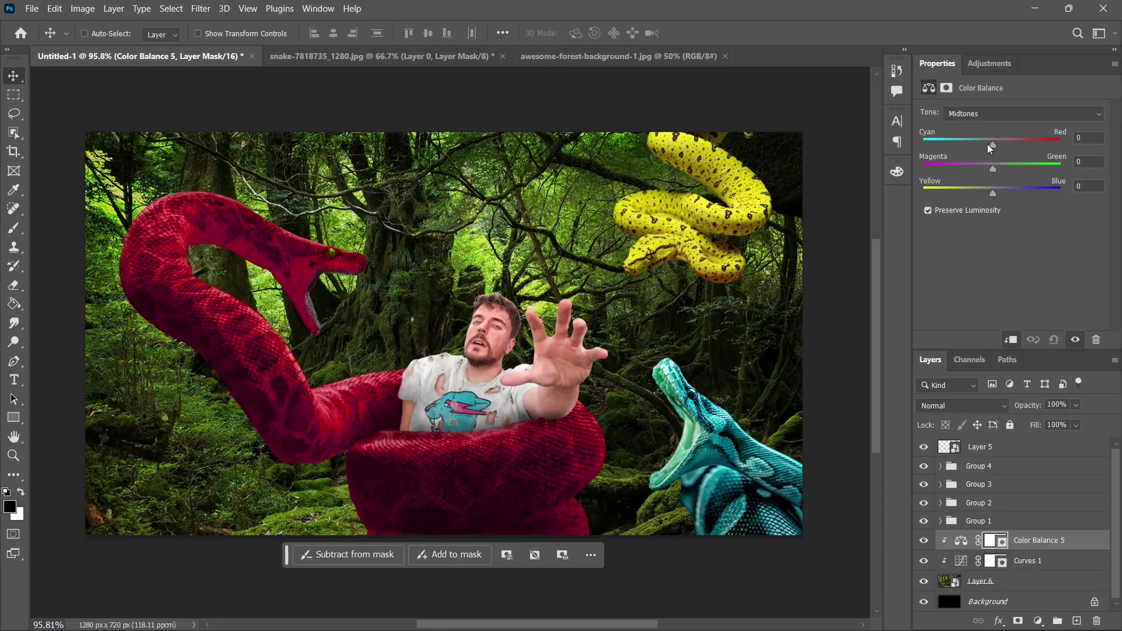
mouse_move(992, 145)
left_mouse_down()
mouse_move(973, 146)
mouse_move(983, 151)
left_mouse_up()
left_click_drag(991, 195, 1027, 190)
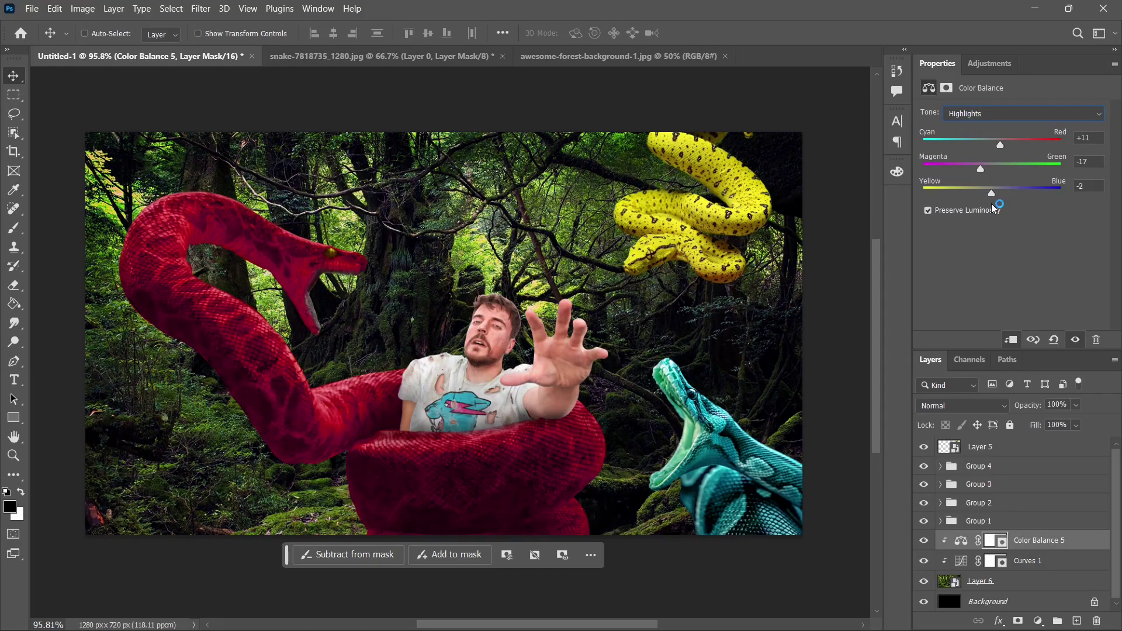
left_click_drag(998, 205, 988, 206)
Desaturate the forest with a clipped Hue/Saturation adjustment at Saturation -31, and select the forest layer again.
left_click(987, 63)
left_click_drag(1011, 198, 984, 212)
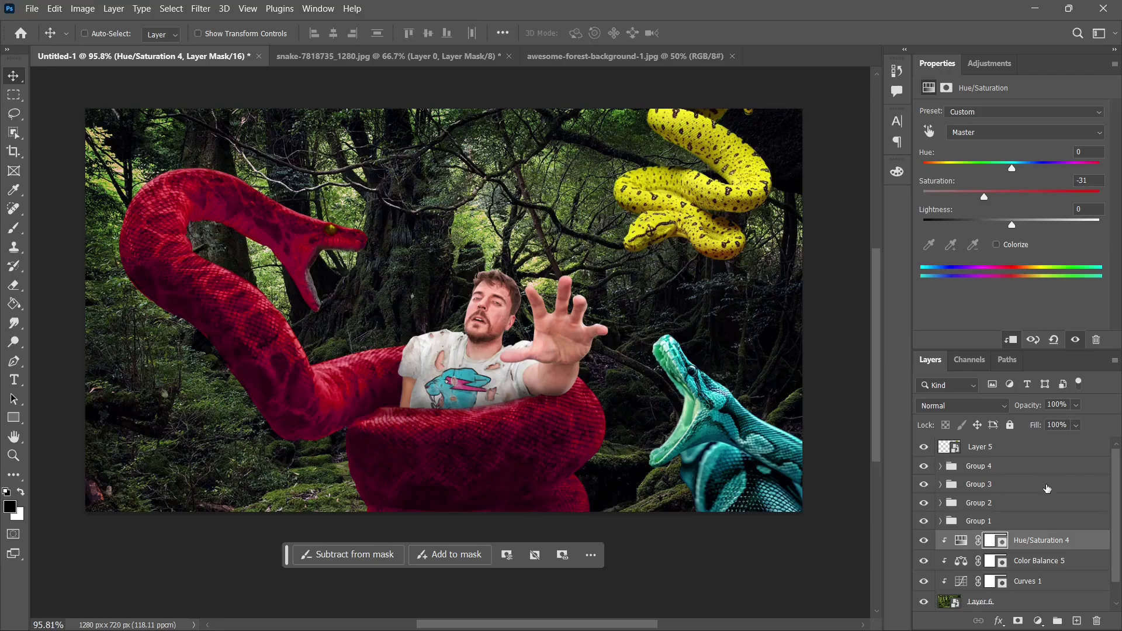
scroll(1048, 489, "down", 1)
left_click(1035, 580)
scroll(804, 368, "up", 1)
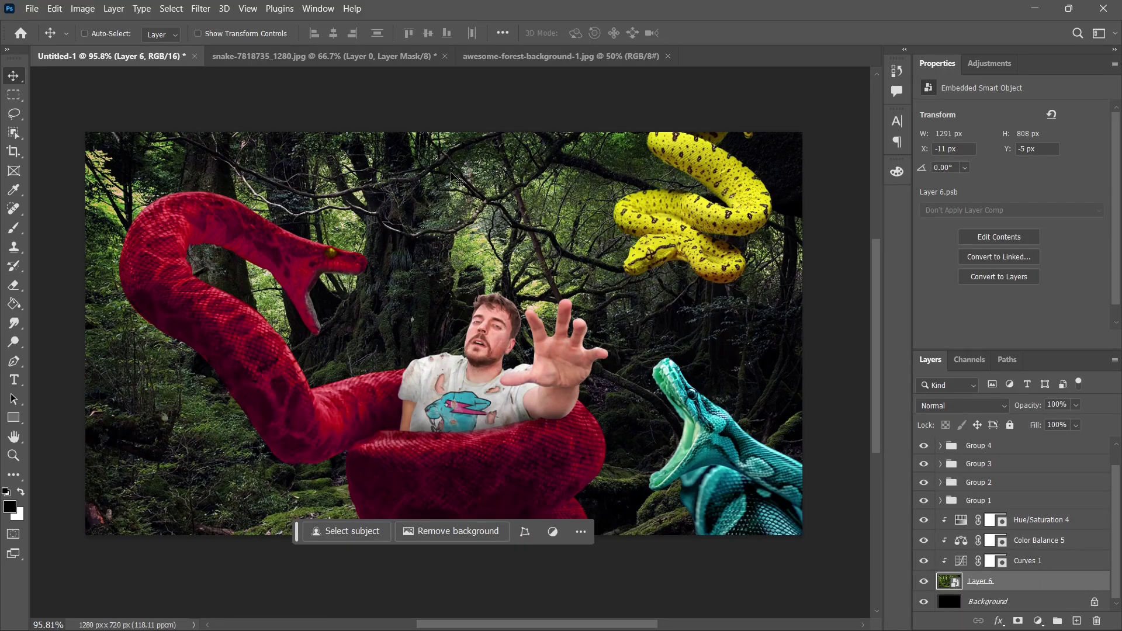
Apply a Gaussian Blur with a radius of 1.5 pixels to the forest background layer.
left_click(196, 13)
mouse_move(244, 186)
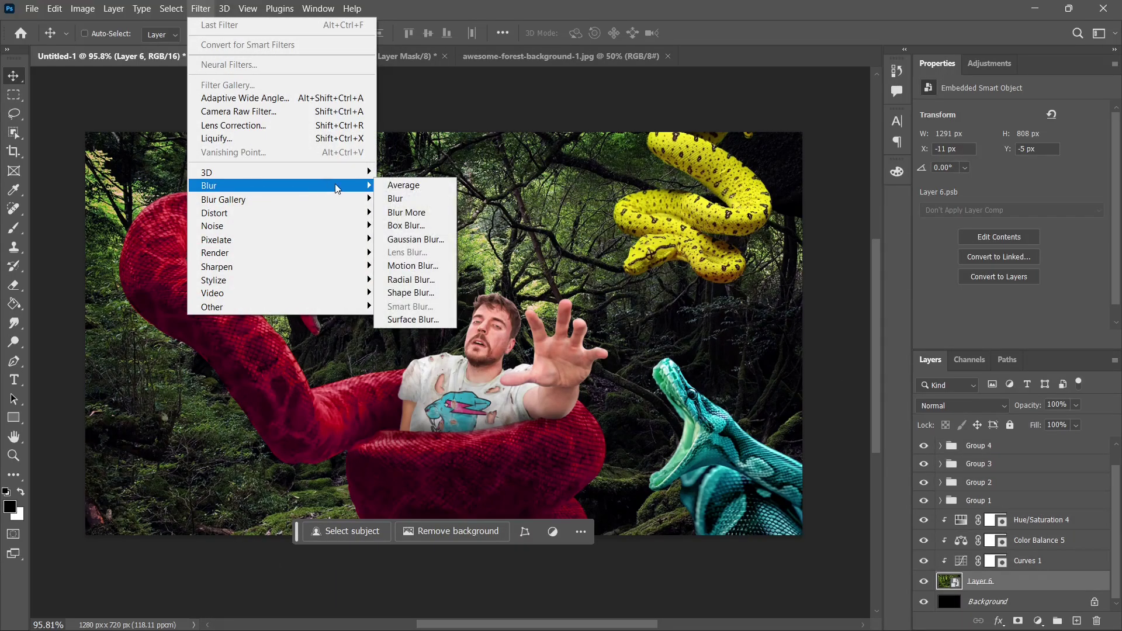
left_click(434, 242)
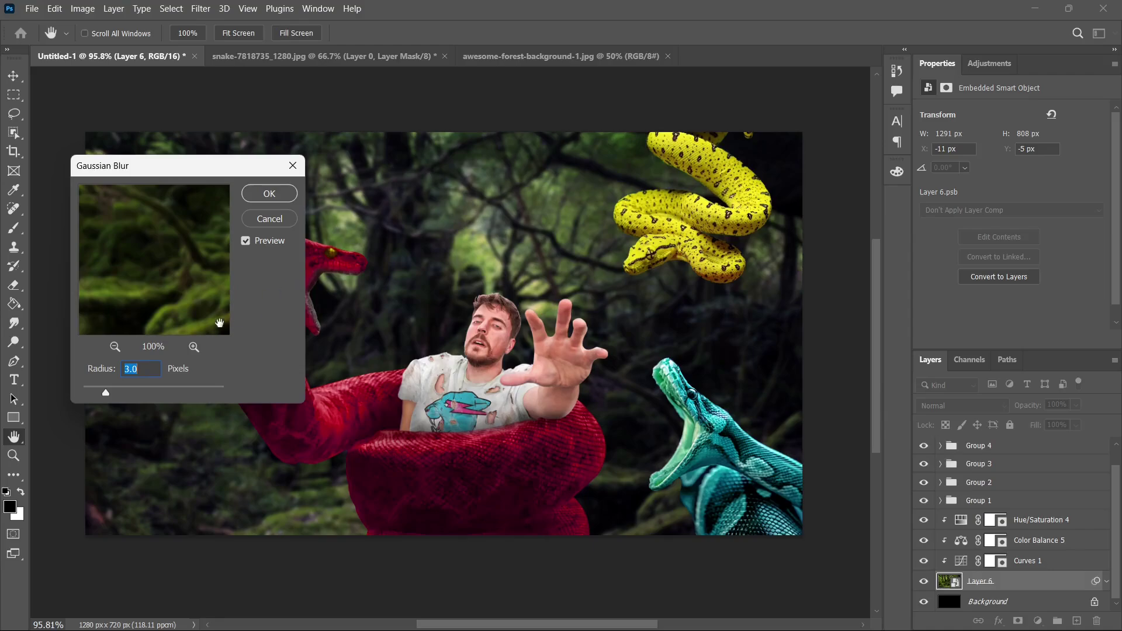
type("1")
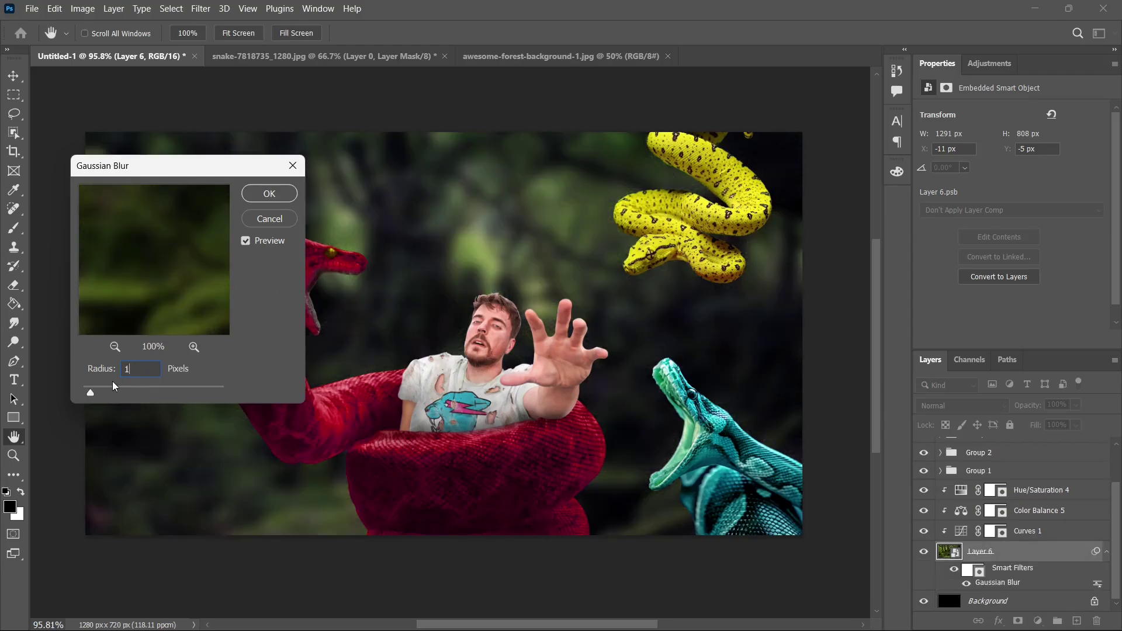
type("0.")
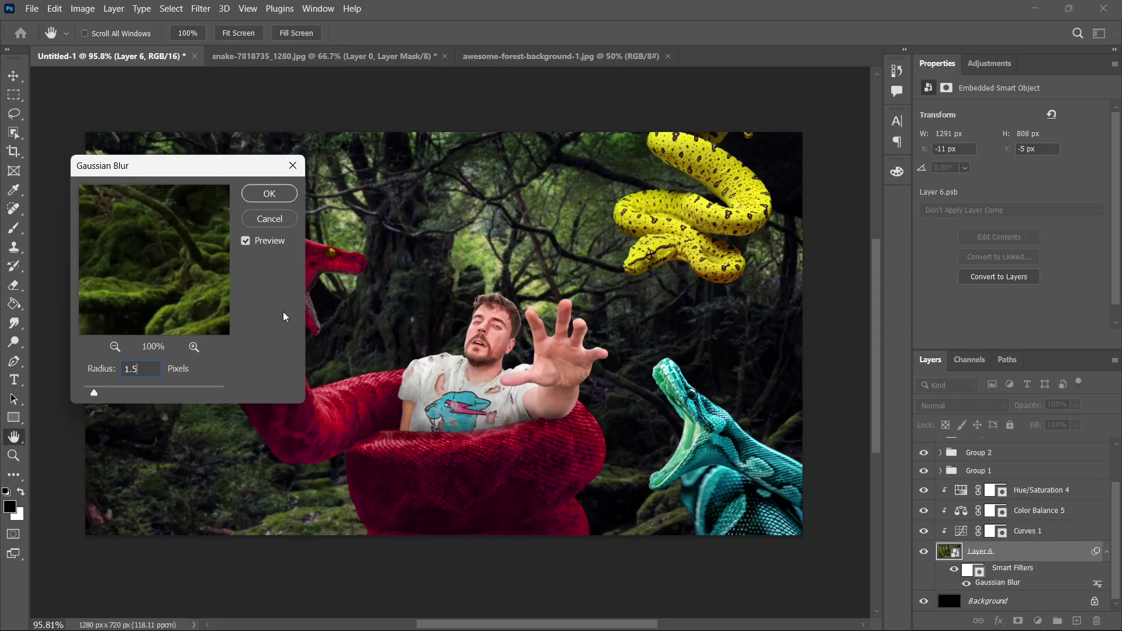
type("5")
left_click(270, 195)
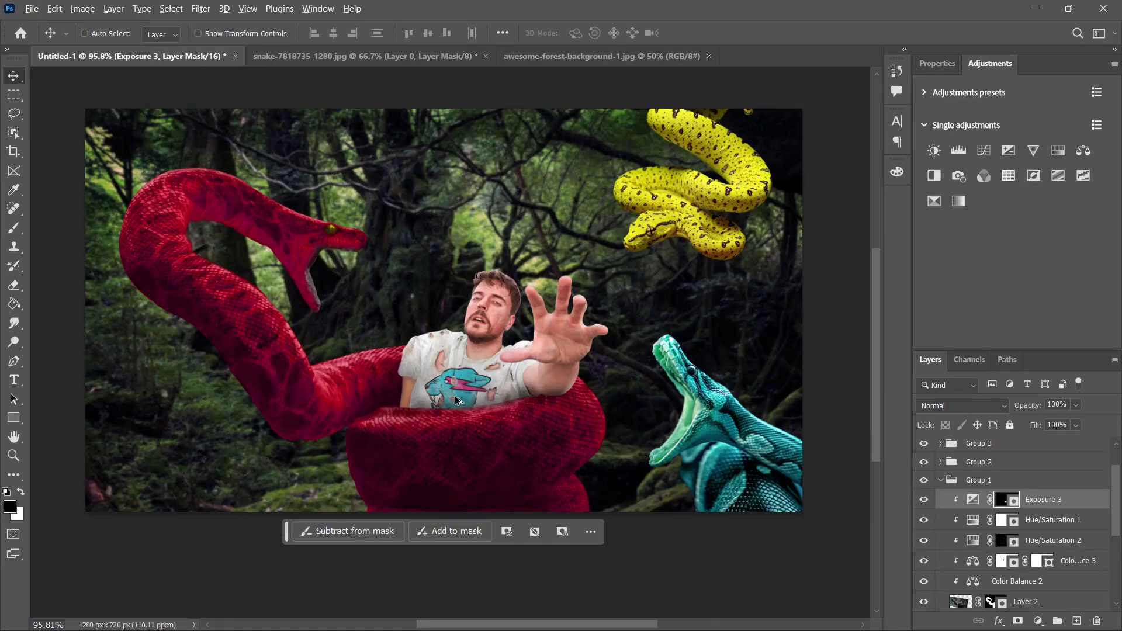
Take the Brush with white as foreground for the red snake's Exposure 3 mask and enlarge it to 114 px.
scroll(363, 413, "up", 3)
scroll(361, 413, "down", 5)
scroll(187, 278, "up", 5)
key("x")
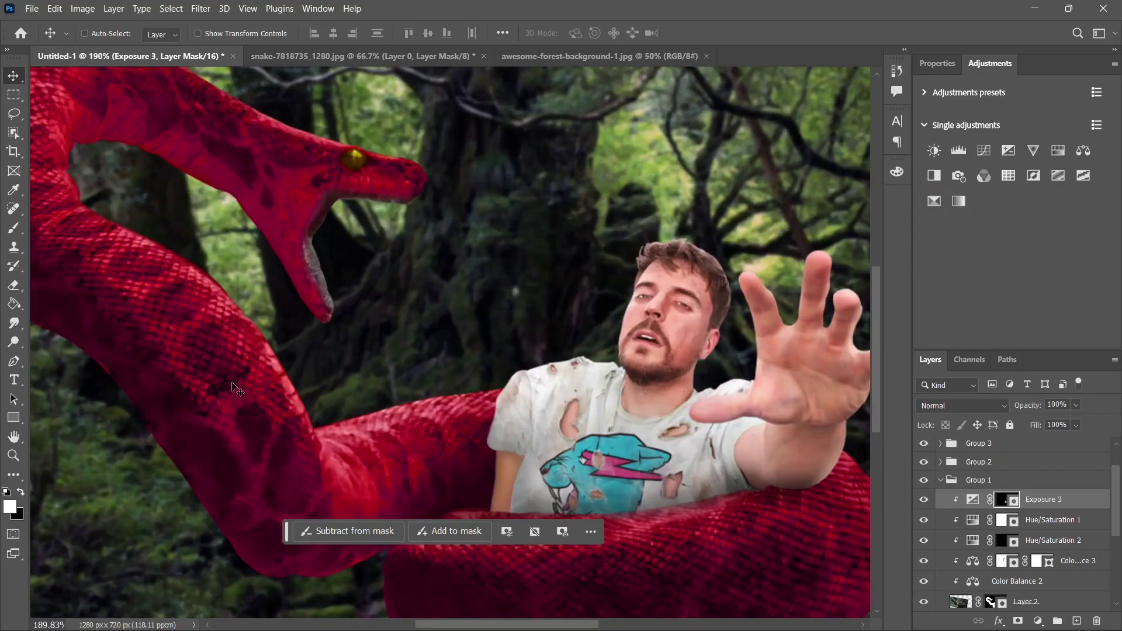
right_click(233, 383)
left_click(15, 225)
left_click(15, 228)
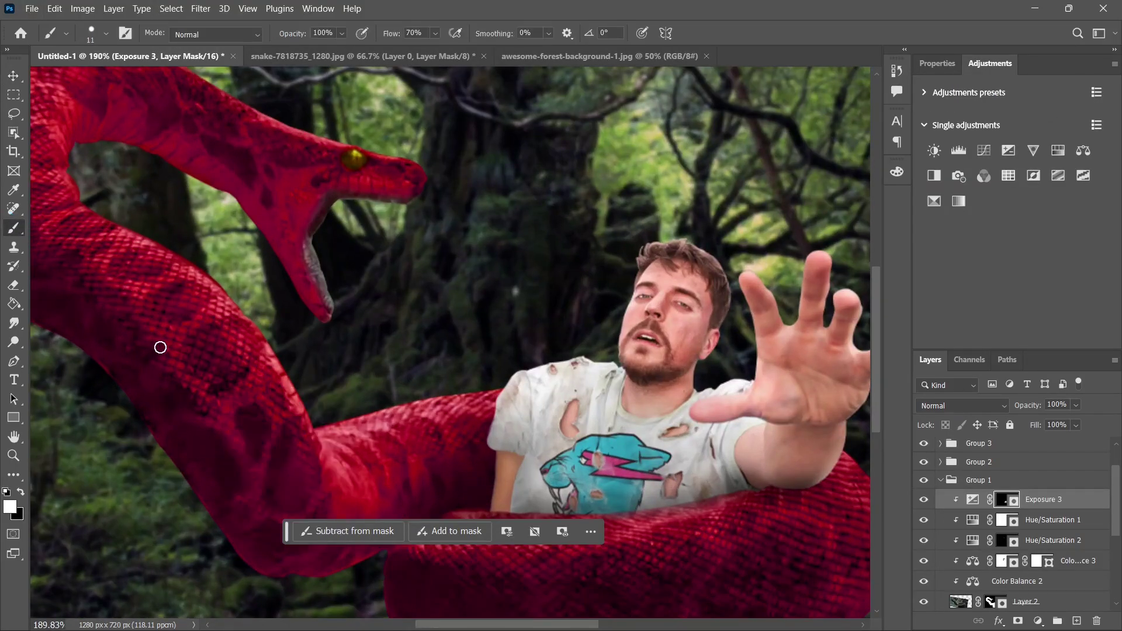
left_click_drag(159, 348, 239, 375)
scroll(205, 366, "down", 5)
scroll(165, 378, "up", 4)
scroll(166, 378, "up", 2)
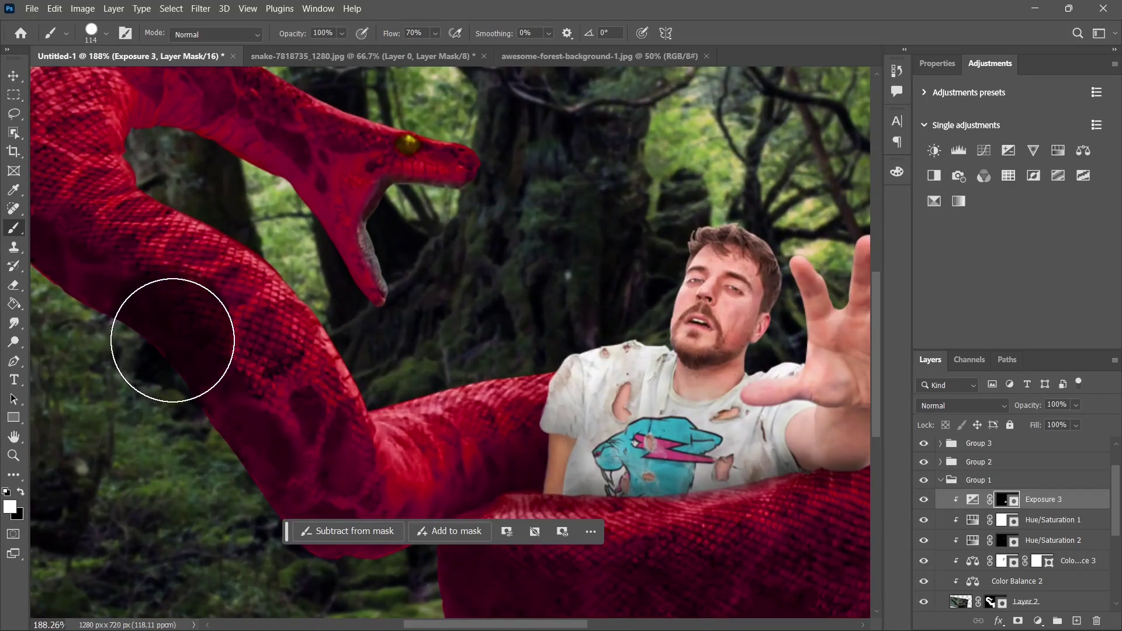
Switch the brush to a soft tip and lower its opacity to 68% and its flow to 59%.
right_click(177, 338)
left_click(139, 460)
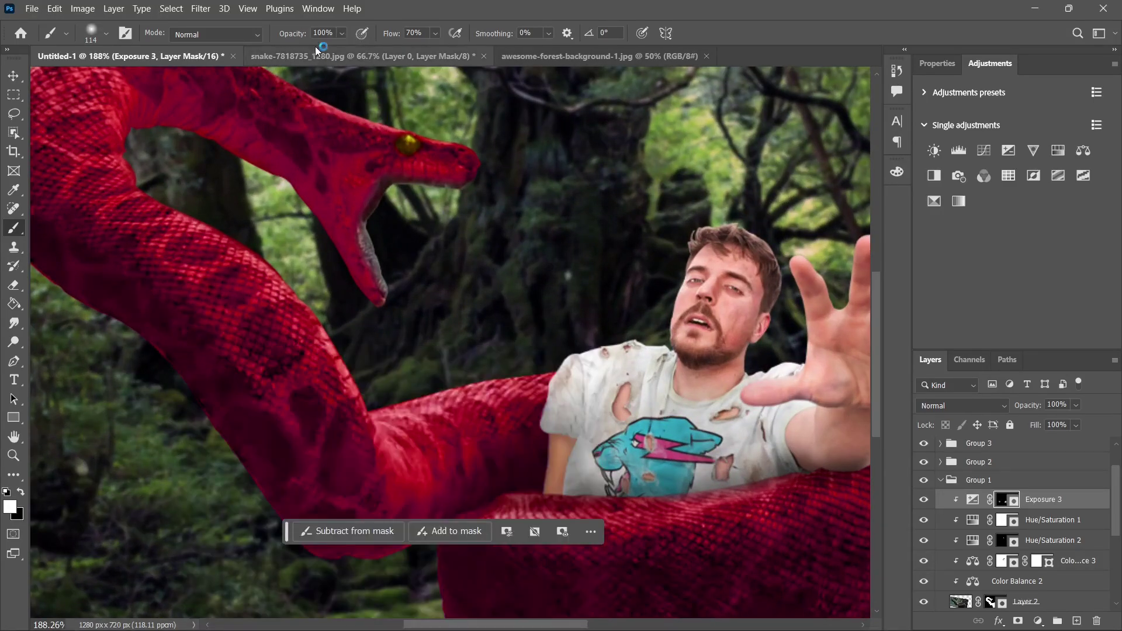
left_click_drag(295, 37, 273, 39)
left_click_drag(397, 35, 383, 36)
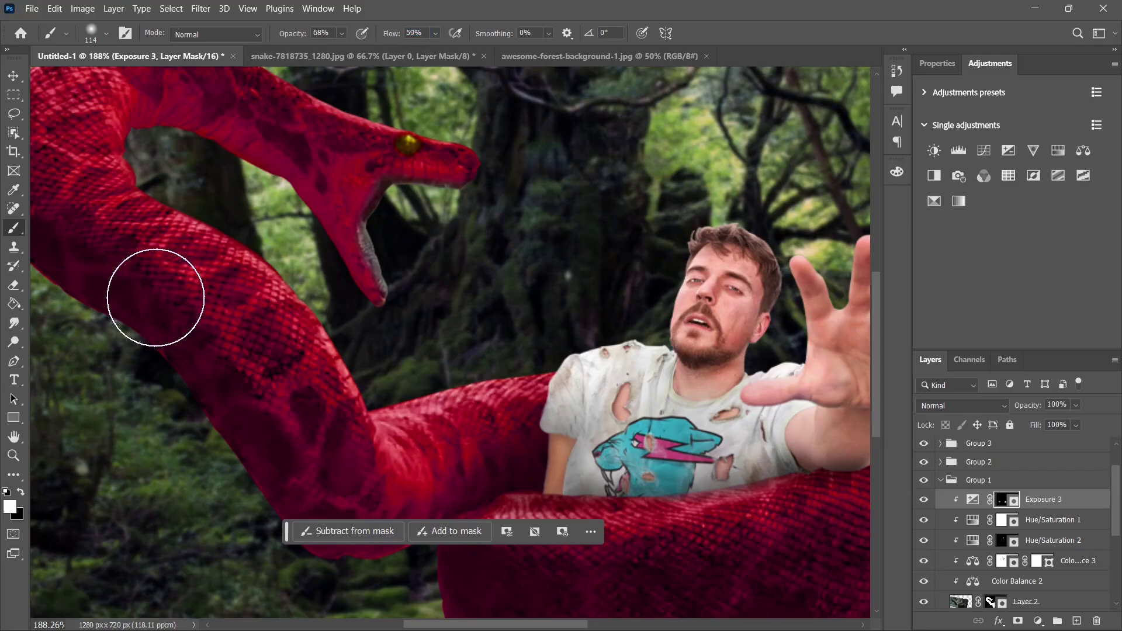
Paint soft shadows on the Exposure 3 mask along the undersides of the red snake's neck, body and front coil.
mouse_move(156, 293)
left_mouse_down()
mouse_move(249, 445)
mouse_move(212, 373)
mouse_move(252, 345)
mouse_move(283, 401)
mouse_move(348, 442)
mouse_move(507, 425)
mouse_move(520, 414)
mouse_move(508, 433)
mouse_move(543, 415)
mouse_move(673, 425)
mouse_move(767, 411)
left_mouse_up()
scroll(228, 358, "down", 1)
scroll(508, 428, "down", 2)
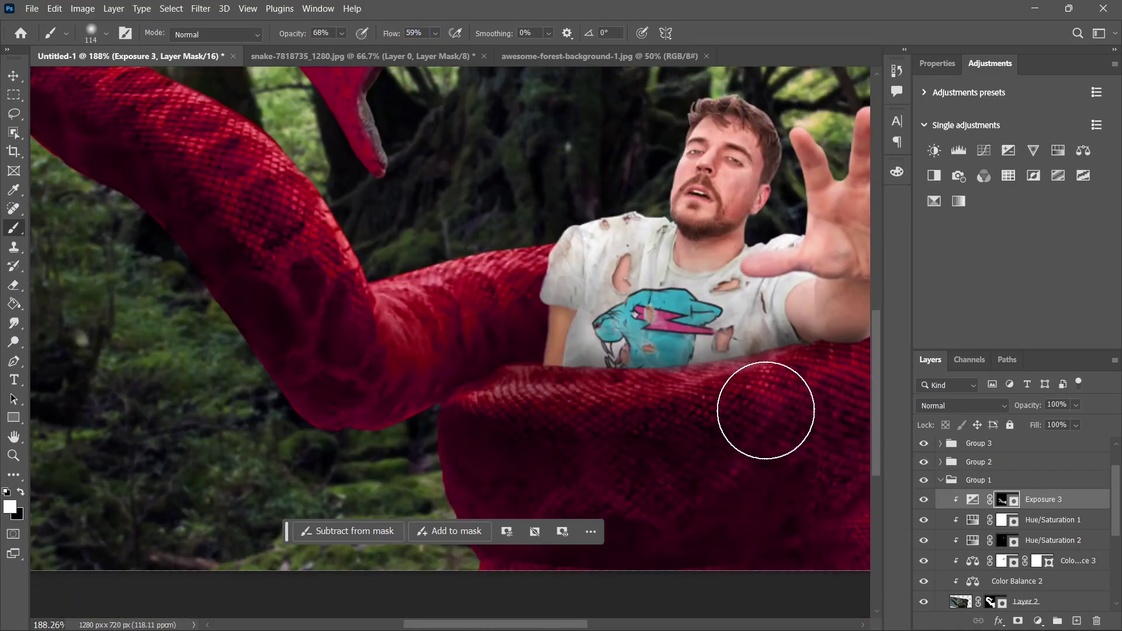
scroll(731, 383, "down", 2)
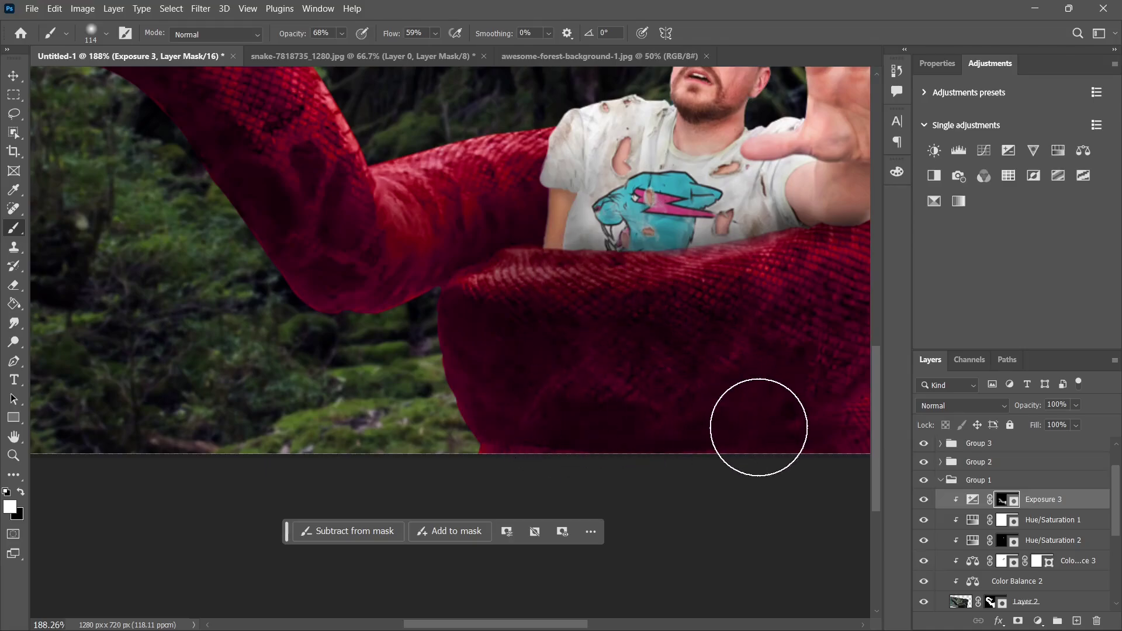
scroll(438, 327, "up", 3)
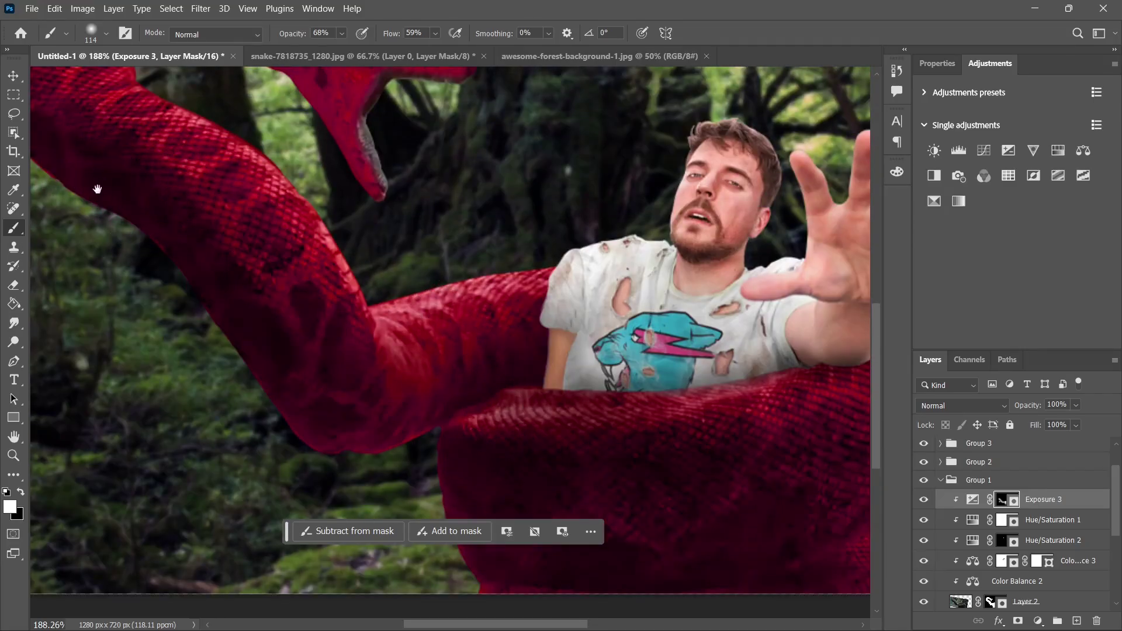
scroll(140, 176, "up", 4)
scroll(141, 176, "left", 3)
mouse_move(272, 203)
left_mouse_down()
mouse_move(268, 300)
mouse_move(304, 254)
mouse_move(356, 235)
mouse_move(531, 281)
left_mouse_up()
scroll(531, 281, "down", 5)
scroll(531, 280, "right", 8)
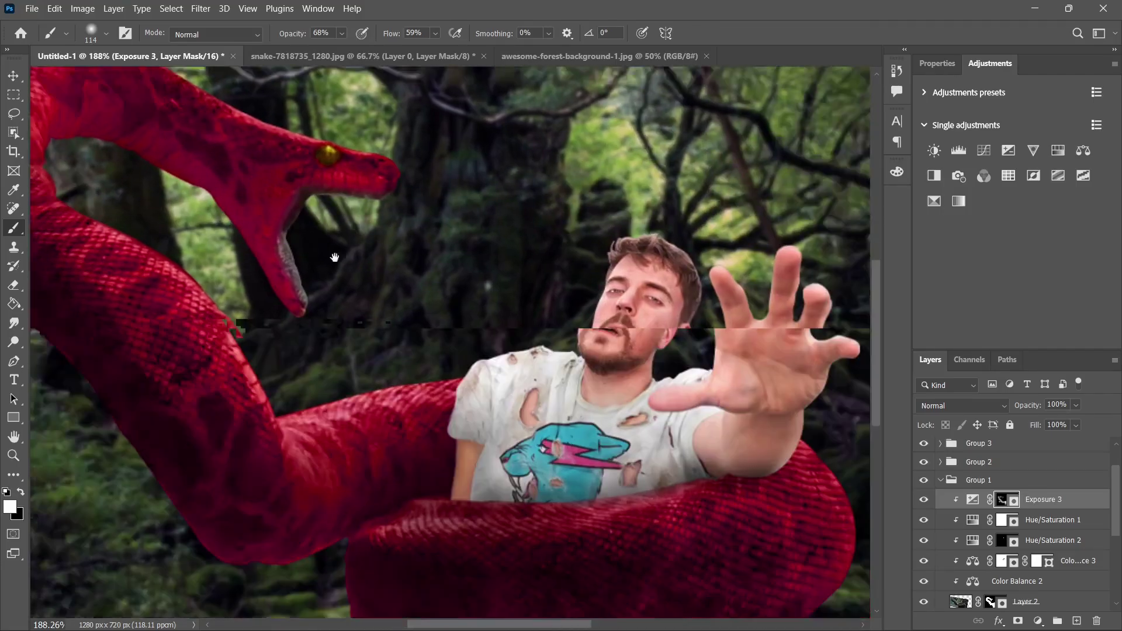
Collapse Group 1, and merge Group 3 and Group 2 into a single layer.
left_click(926, 444)
left_click(983, 446)
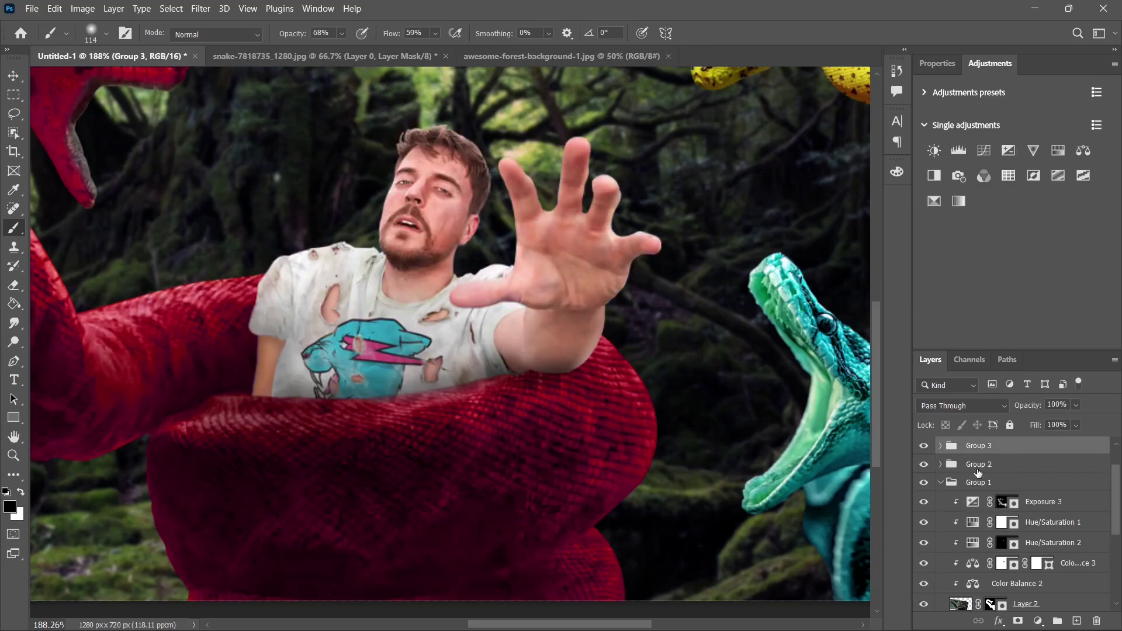
left_click(941, 484)
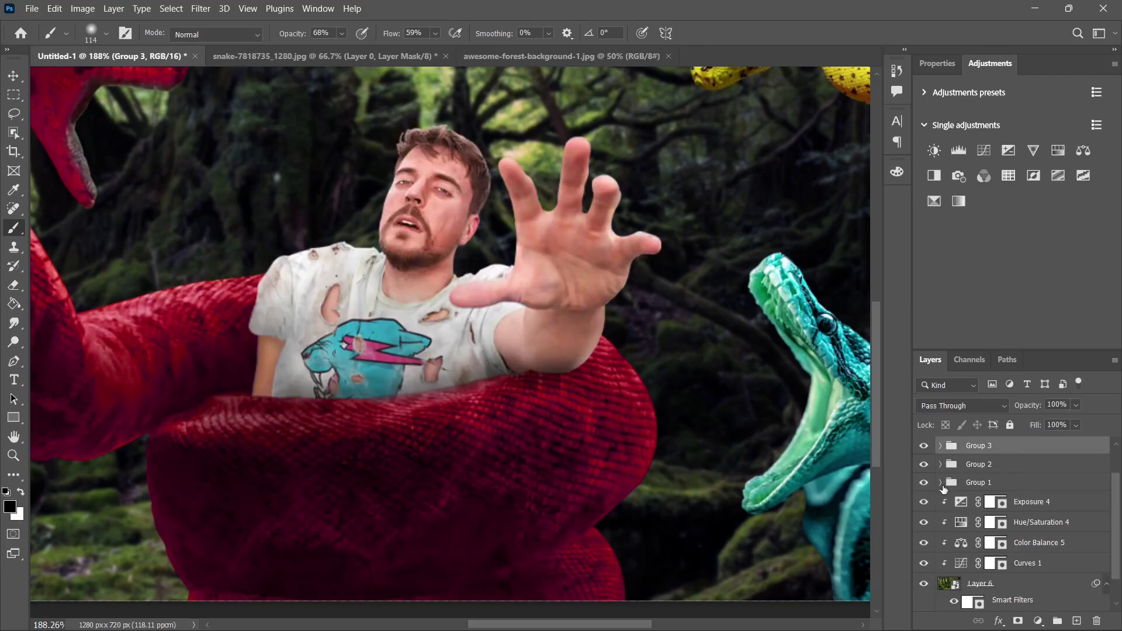
left_click(994, 466, "ctrl")
right_click(1004, 465)
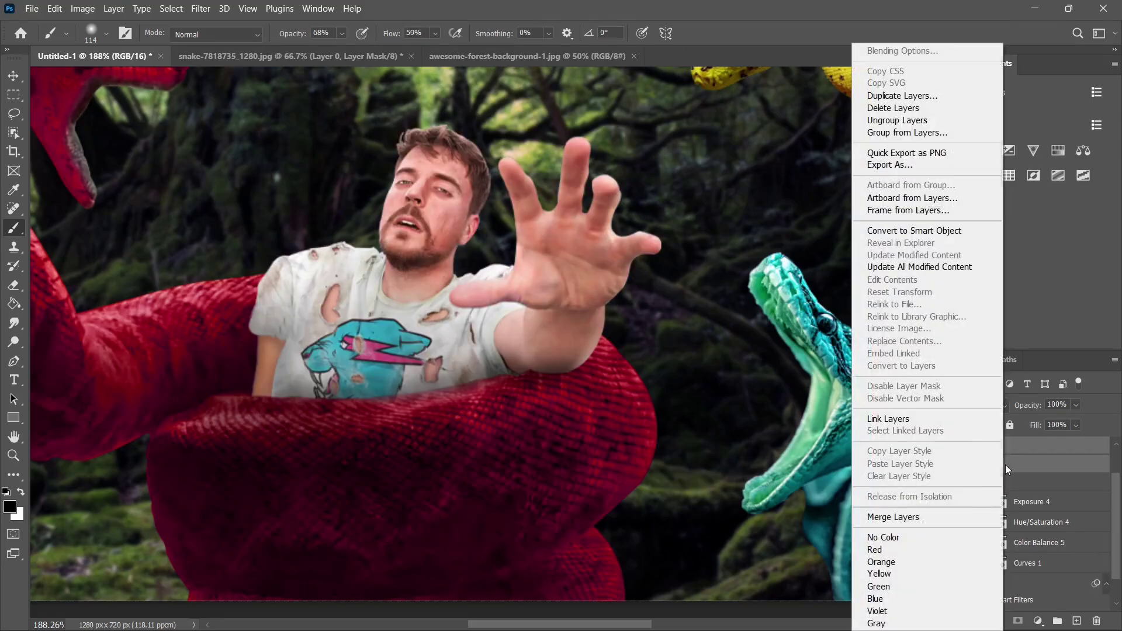
left_click(928, 521)
Add an Exposure adjustment of -2.63 clipped to the merged man layer and invert its mask to black.
left_click(1008, 150)
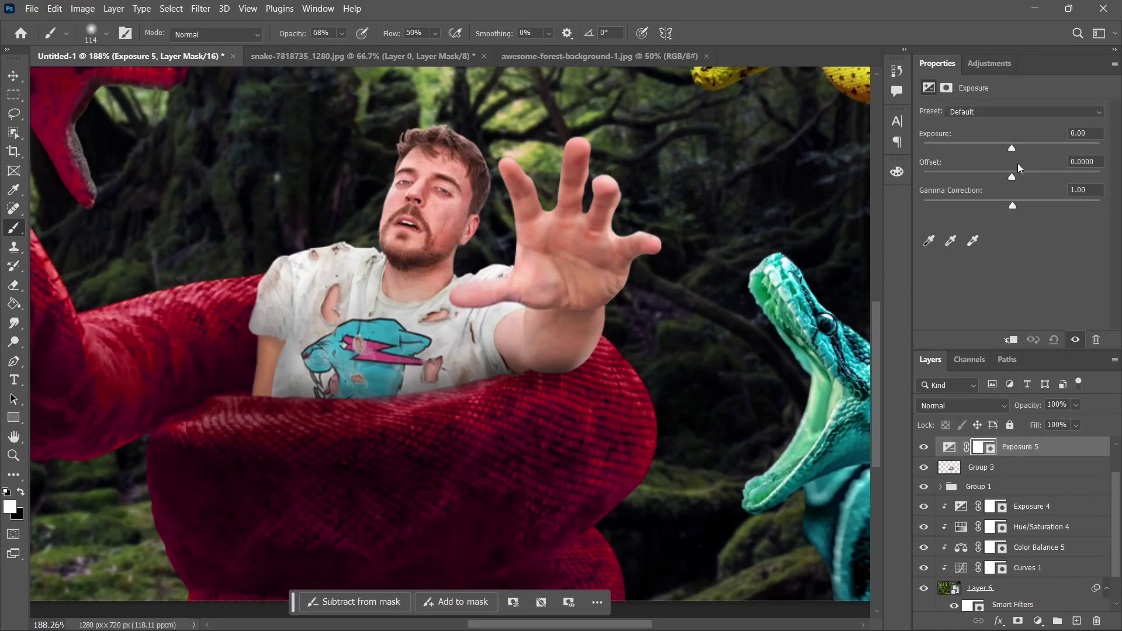
left_click(1015, 339)
left_click_drag(1012, 148, 980, 153)
key("ctrl+i")
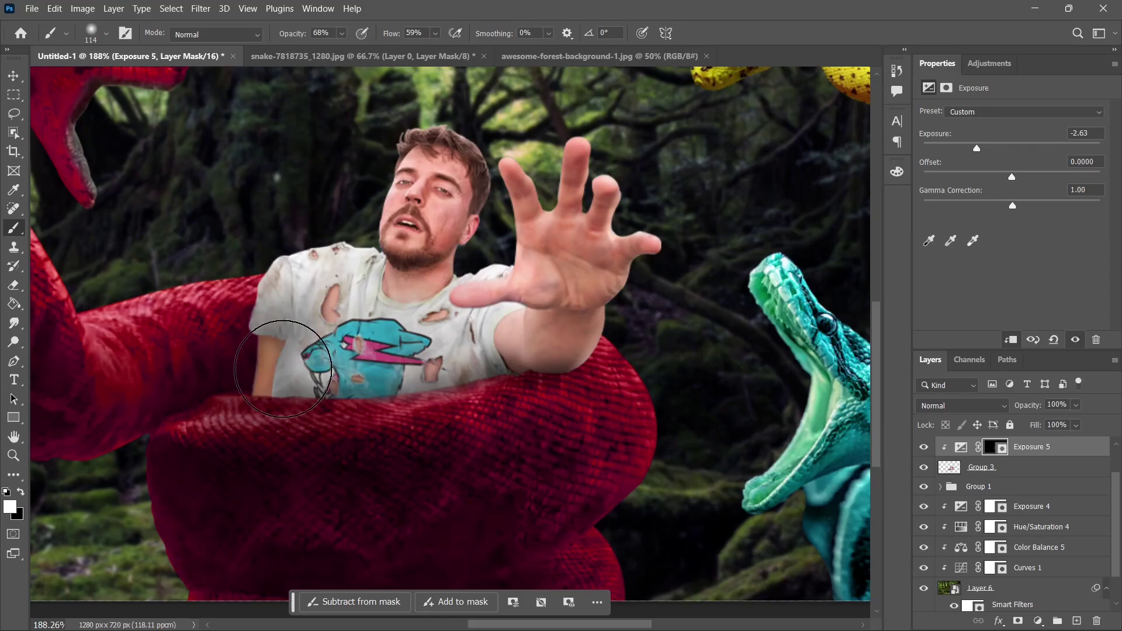
Paint shadow on the man's exposure mask over the lower shirt and forearm where they meet the coil, enlarging the brush to 139 px.
mouse_move(256, 394)
left_mouse_down()
mouse_move(288, 408)
mouse_move(572, 362)
mouse_move(589, 390)
mouse_move(553, 318)
mouse_move(453, 370)
left_mouse_up()
scroll(401, 325, "up", 3)
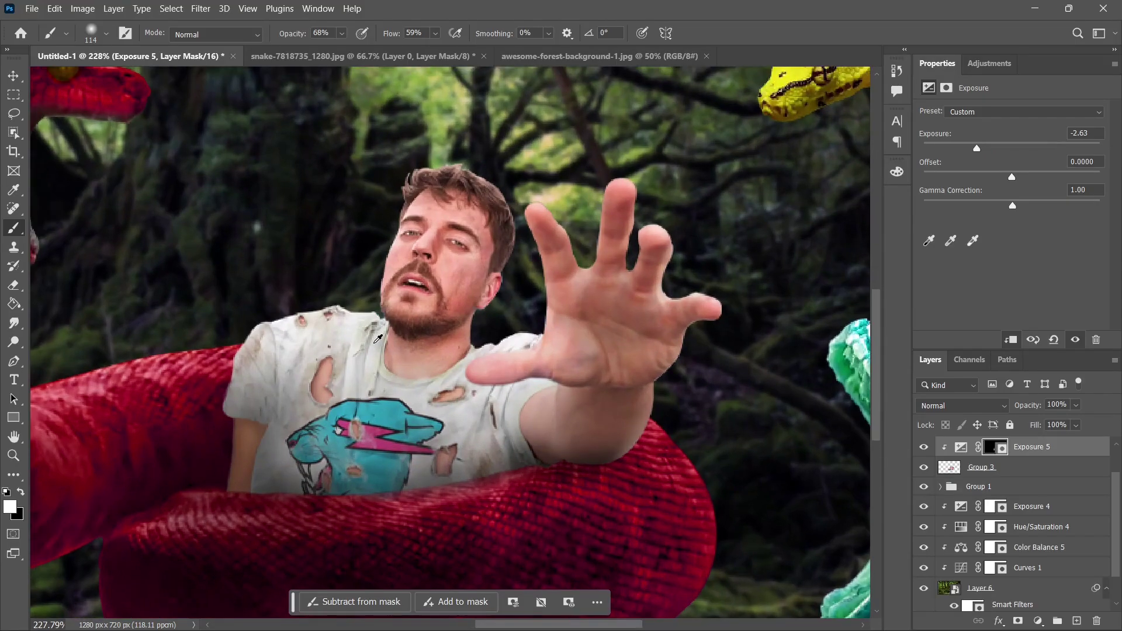
right_click(358, 386)
right_click(357, 386, "alt")
left_click(396, 396)
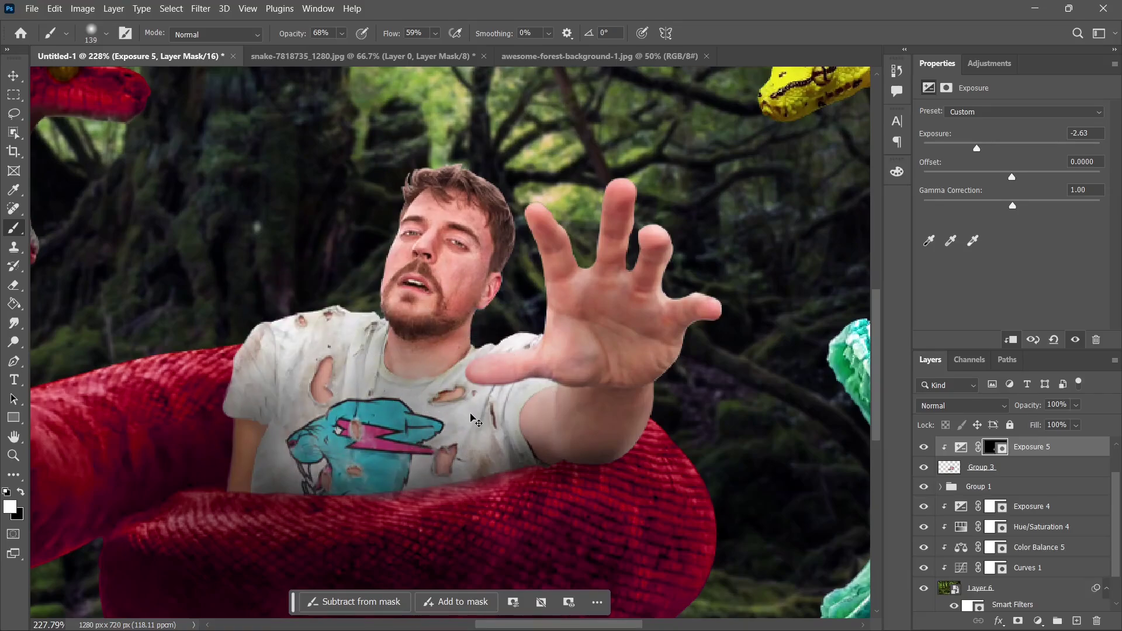
key("ctrl+z")
left_click(335, 407)
left_click(492, 414)
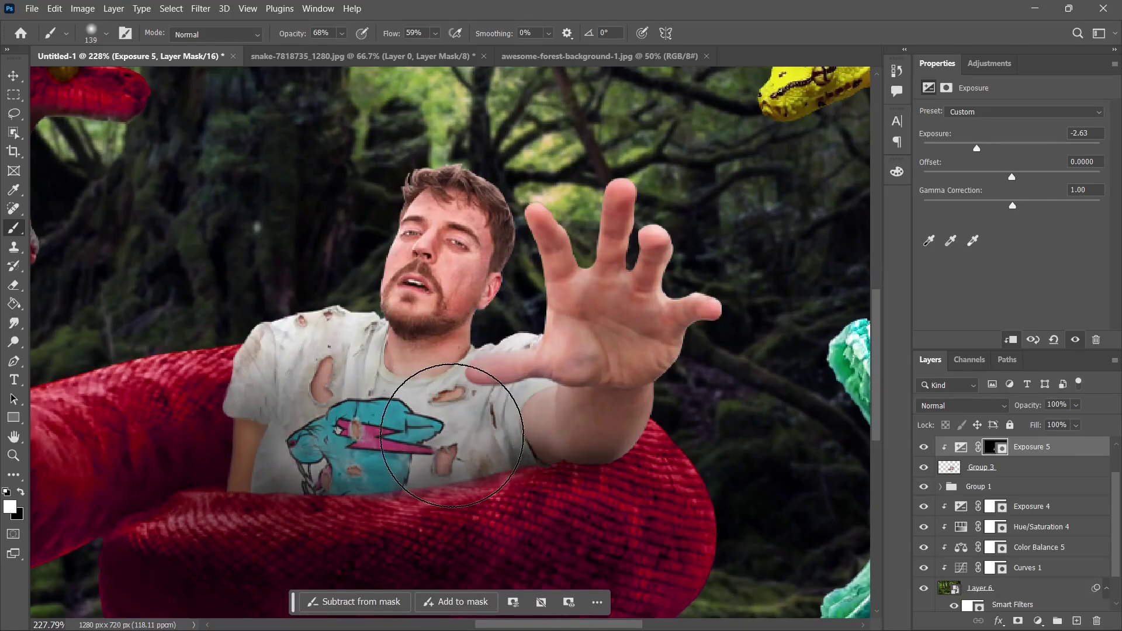
Shade the neck below the man's beard on the exposure mask, using smaller soft brushes and lowering the opacity to 41%.
scroll(433, 312, "up", 1)
right_click(466, 339, "alt")
scroll(442, 358, "up", 4)
right_click(471, 420, "alt")
scroll(412, 379, "up", 5)
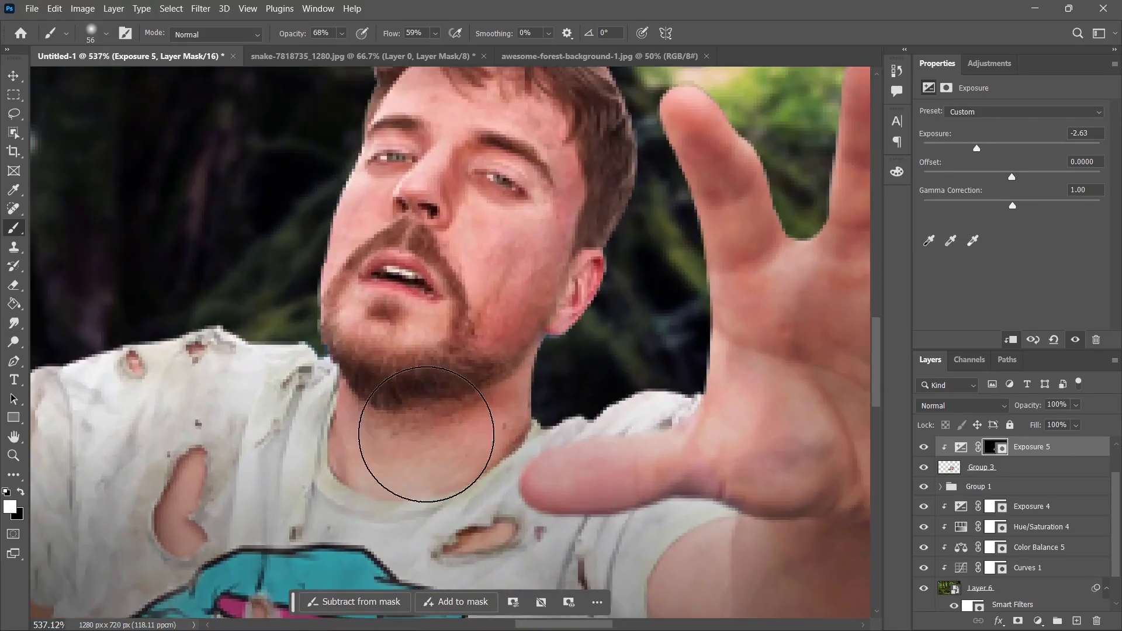
left_click(409, 439)
left_click_drag(449, 462, 409, 461)
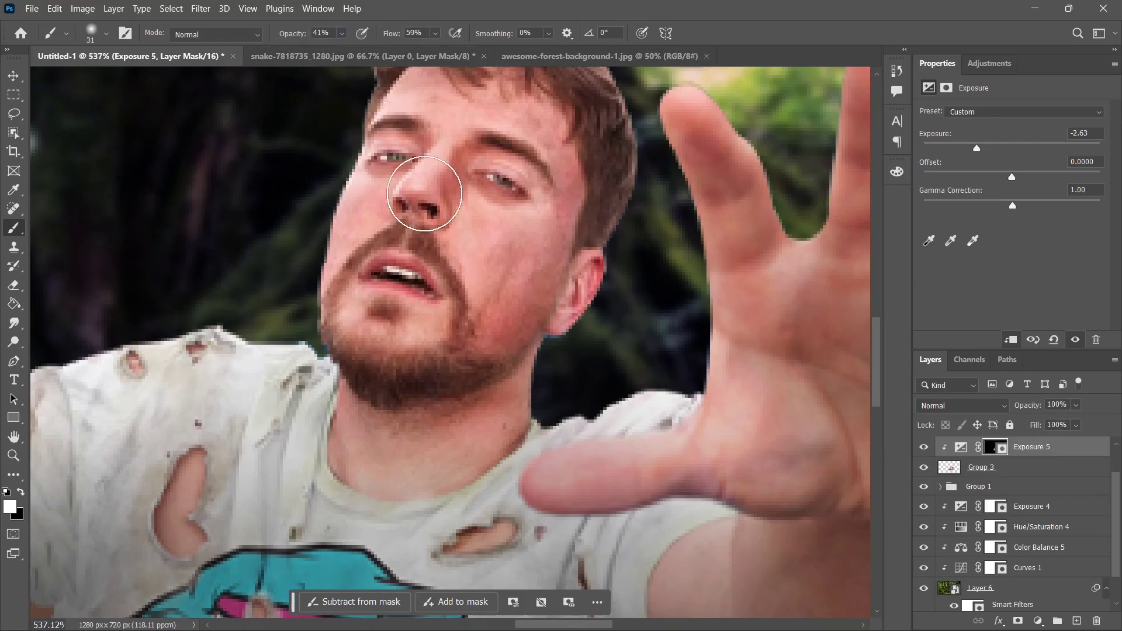
right_click(451, 431)
key("Return")
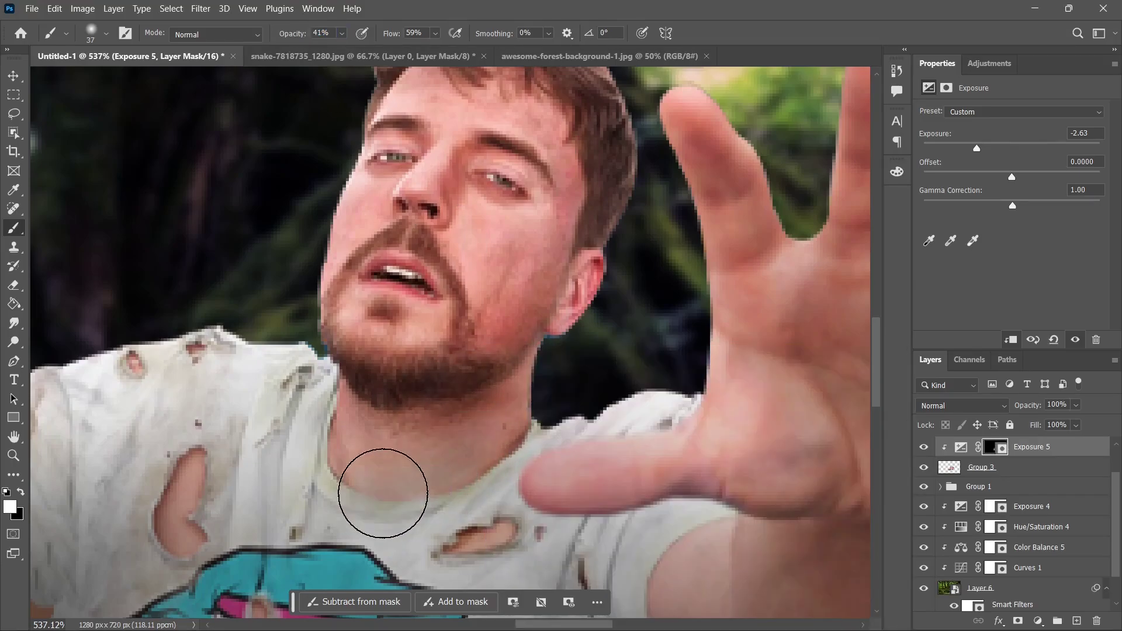
Enlarge the brush to 50 px and darken the shaded side of the man's face near the ear and jaw.
scroll(538, 315, "up", 1)
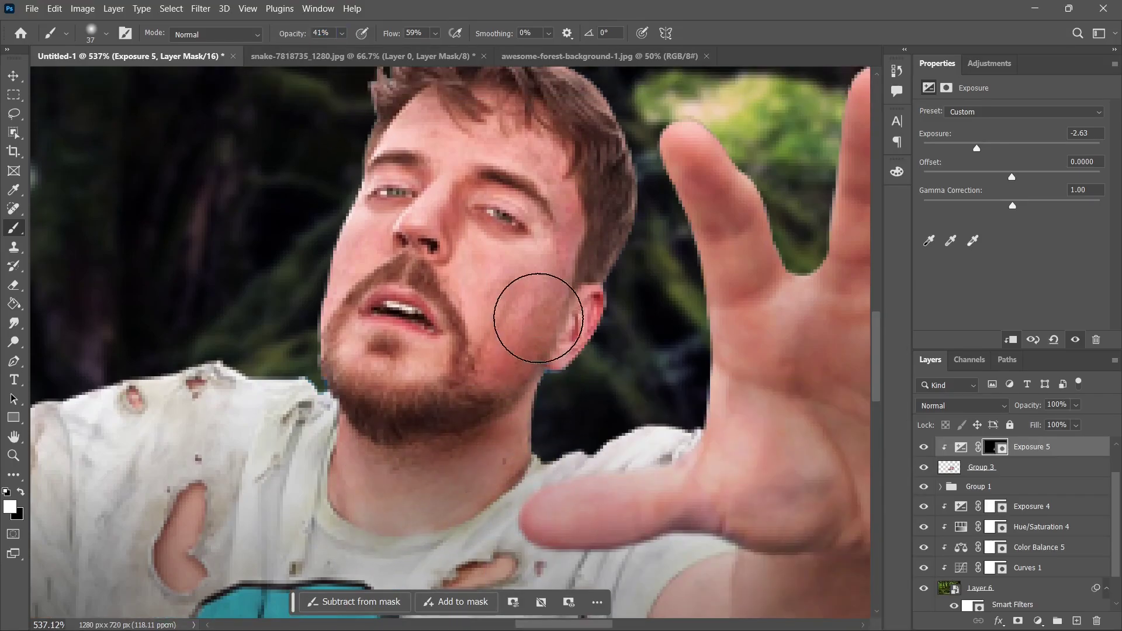
key("bracketright")
key("bracketright")
key("bracketright")
scroll(549, 322, "up", 2)
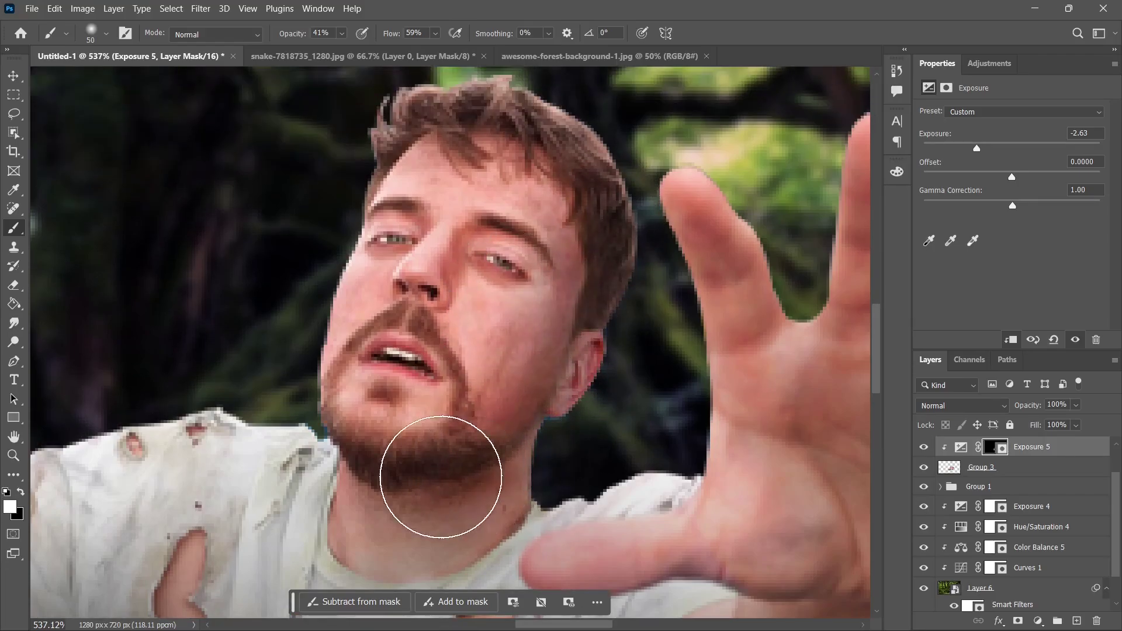
scroll(556, 279, "down", 15)
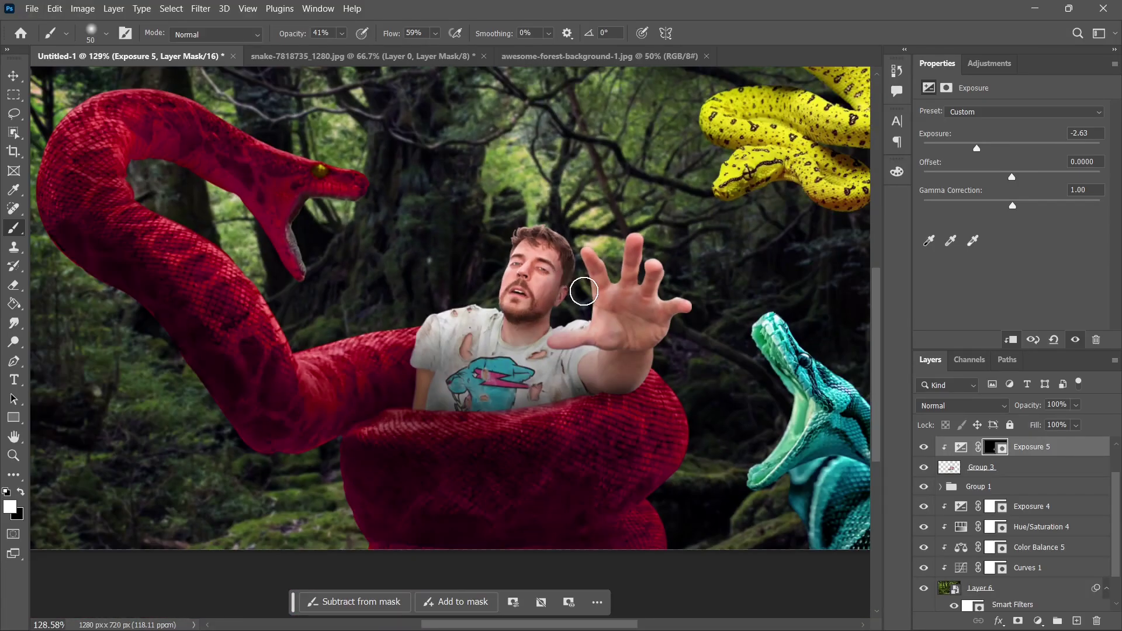
Paint shadow over the teal snake's lower coils on the mask of its -2.85 Exposure adjustment with a large 215 px soft brush.
left_click_drag(581, 292, 359, 263)
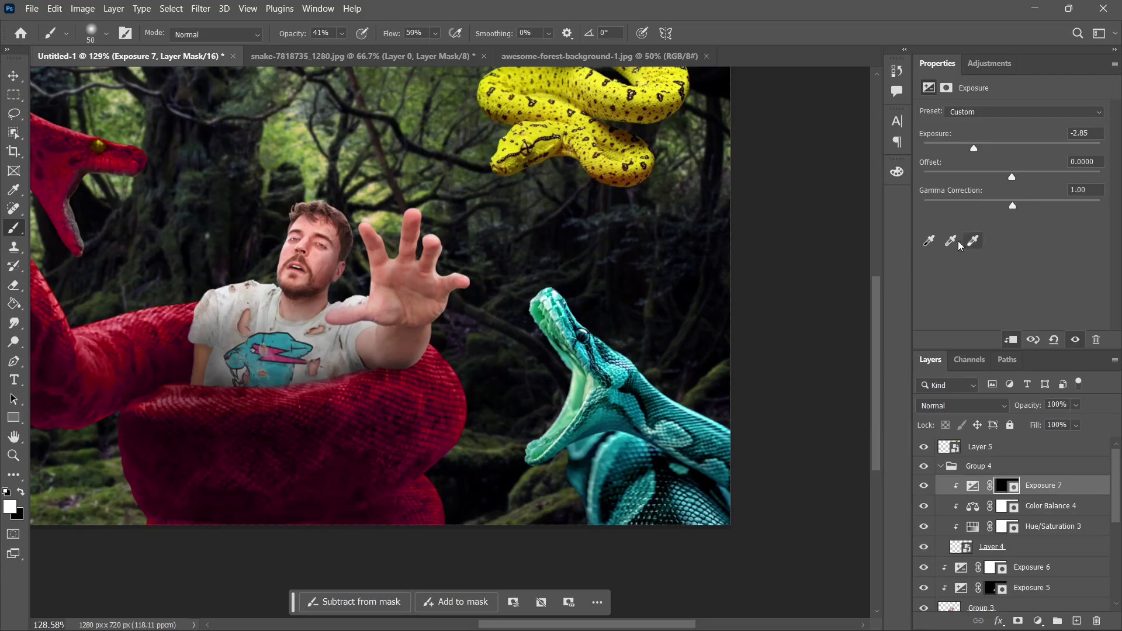
scroll(778, 426, "up", 4)
scroll(770, 431, "down", 2)
left_click_drag(768, 434, 866, 436)
mouse_move(781, 485)
left_mouse_down()
mouse_move(700, 476)
mouse_move(682, 407)
mouse_move(766, 450)
left_mouse_up()
scroll(700, 427, "up", 1)
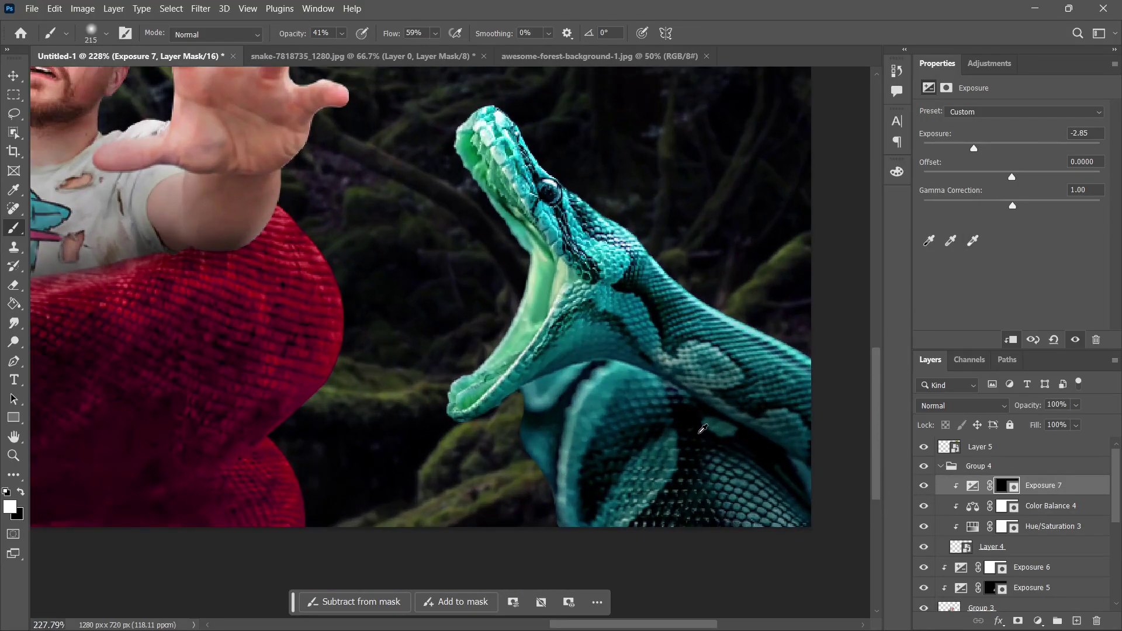
Shade the teal snake's throat and inner mouth on the same exposure mask, reducing the brush to 101 px and 23 px.
right_click(574, 390, "alt")
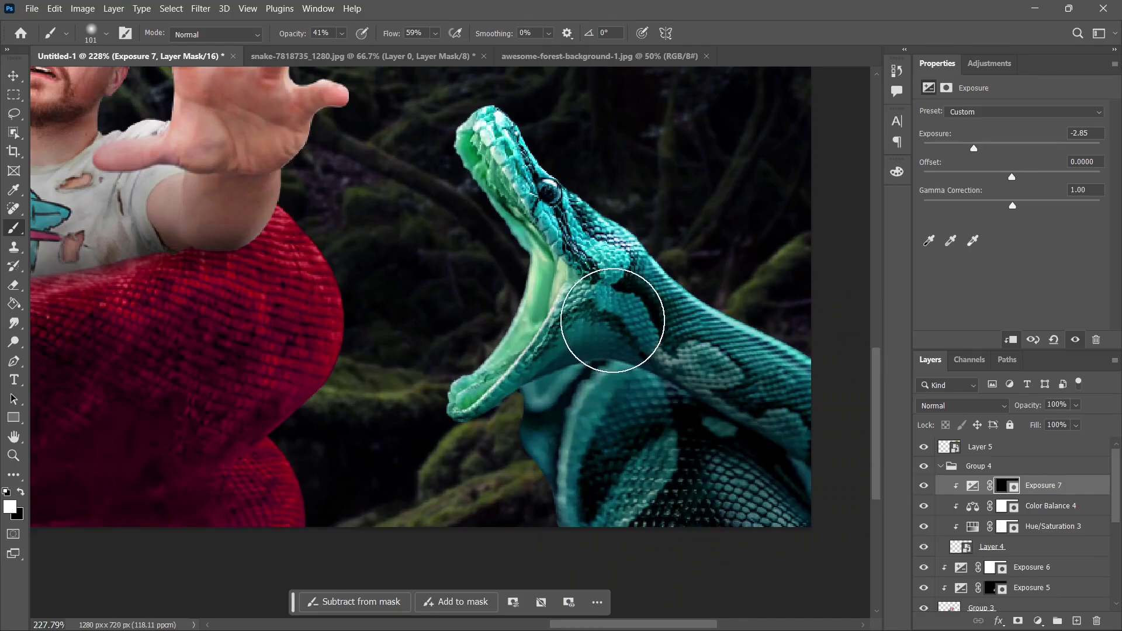
right_click(564, 325, "alt")
scroll(524, 312, "up", 3)
mouse_move(564, 254)
left_mouse_down()
mouse_move(552, 325)
mouse_move(466, 426)
left_mouse_up()
right_click(552, 326, "alt")
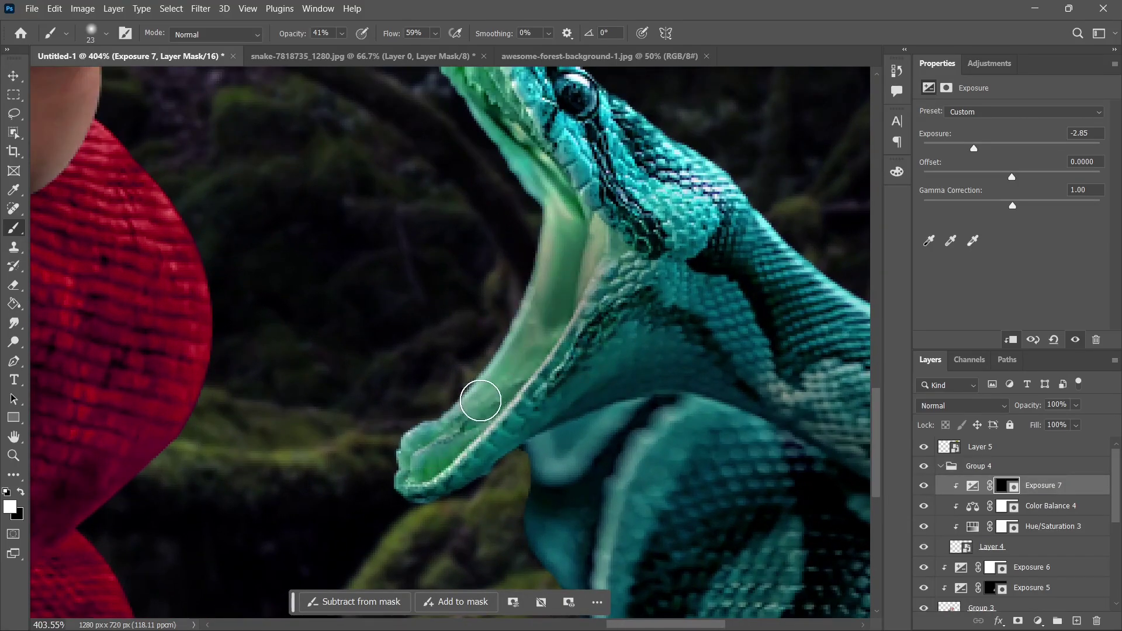
scroll(482, 106, "down", 1)
mouse_move(481, 111)
left_mouse_down()
mouse_move(643, 359)
mouse_move(710, 345)
left_mouse_up()
Paint soft shadow over the yellow snake's upper coil on the mask of its -1.91 Exposure adjustment.
scroll(698, 324, "down", 6)
scroll(698, 324, "down", 3)
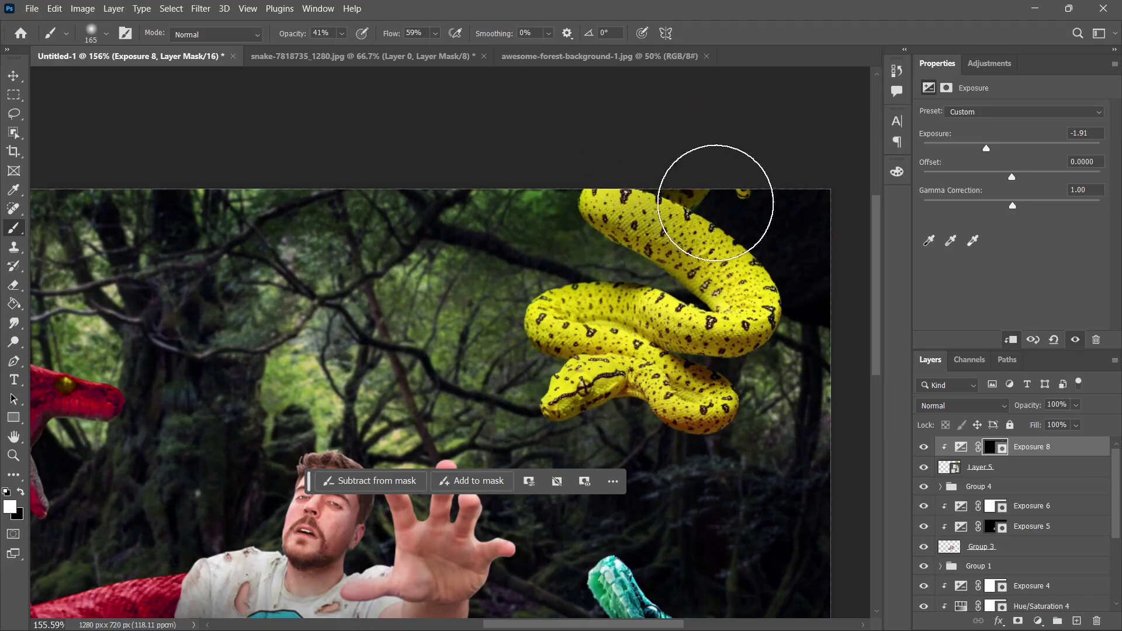
scroll(762, 331, "up", 4)
scroll(776, 322, "up", 1)
mouse_move(770, 330)
left_mouse_down()
mouse_move(723, 309)
mouse_move(719, 362)
left_mouse_up()
Paint soft shadow along the yellow snake's middle and lower coils on the exposure mask, reducing the brush to 46 px.
scroll(718, 361, "up", 3)
scroll(719, 362, "up", 2)
right_click(699, 361)
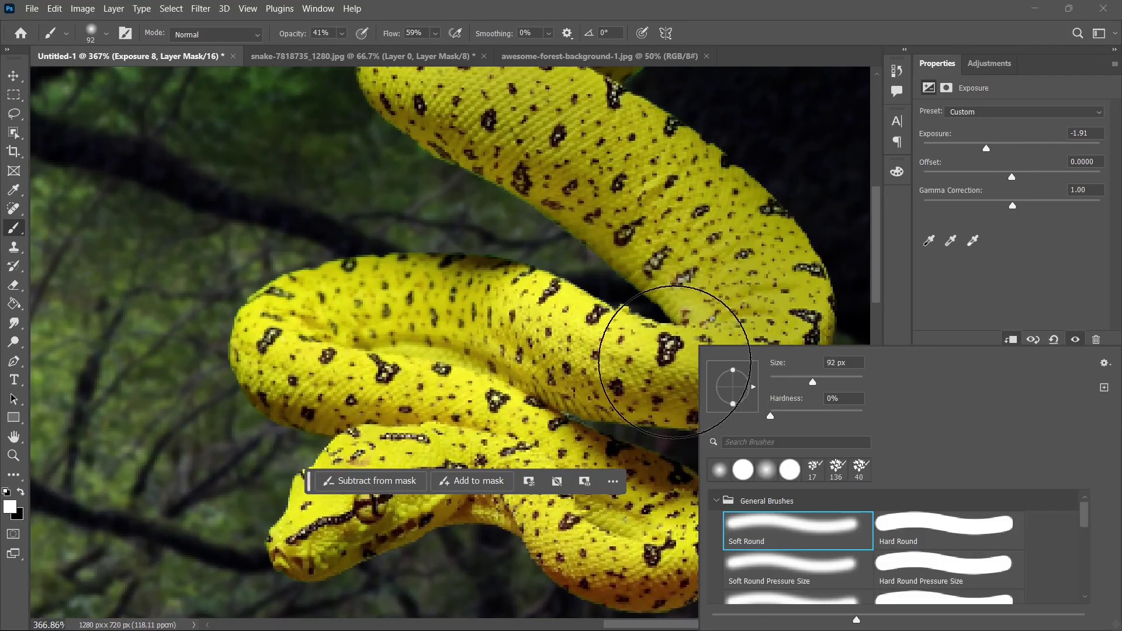
right_click(669, 359, "alt")
mouse_move(596, 372)
left_mouse_down()
mouse_move(376, 339)
mouse_move(520, 384)
mouse_move(703, 491)
left_mouse_up()
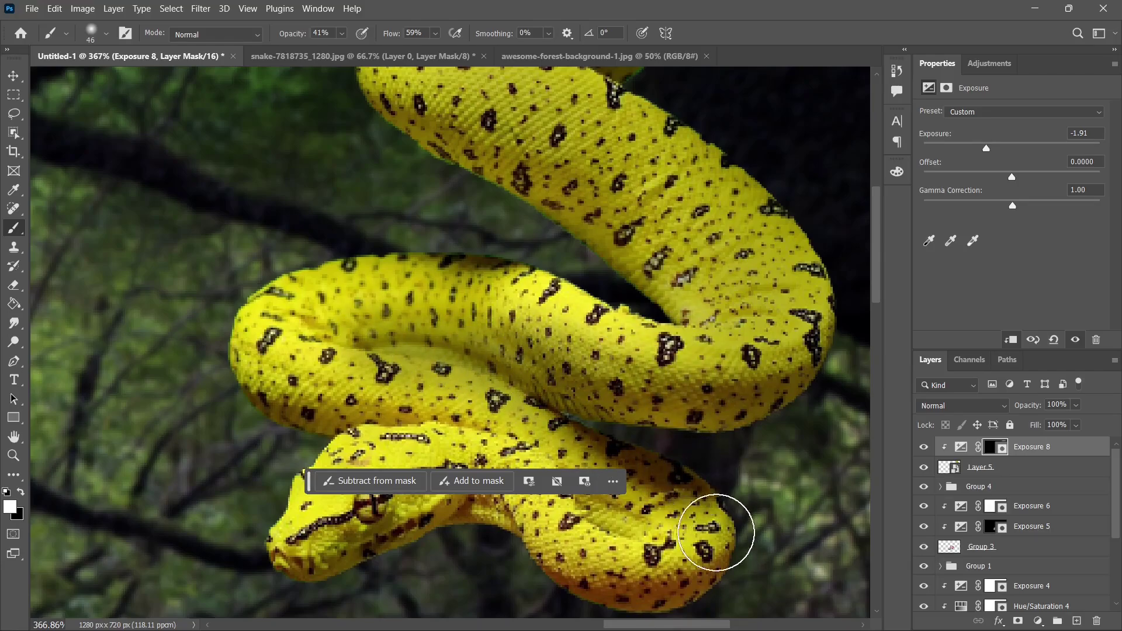
scroll(716, 533, "down", 2)
mouse_move(461, 328)
left_mouse_down()
mouse_move(432, 314)
mouse_move(352, 328)
mouse_move(435, 386)
mouse_move(319, 457)
left_mouse_up()
scroll(450, 237, "down", 10)
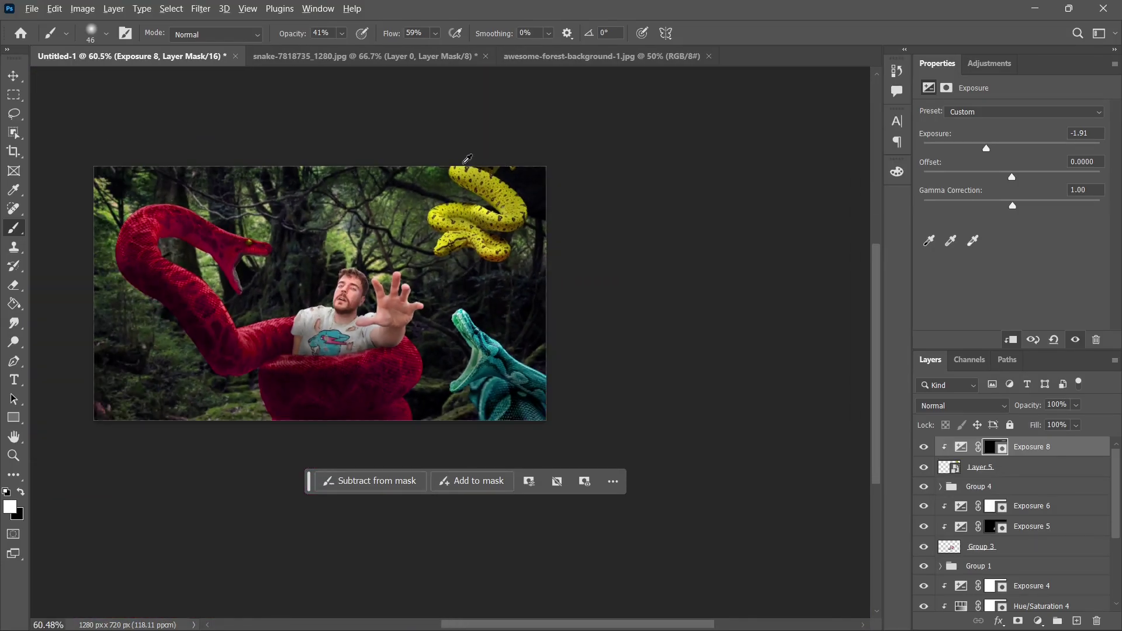
Deepen the shadow down the yellow snake's upper body and bend on the same mask with a 74 px soft brush.
scroll(468, 159, "up", 8)
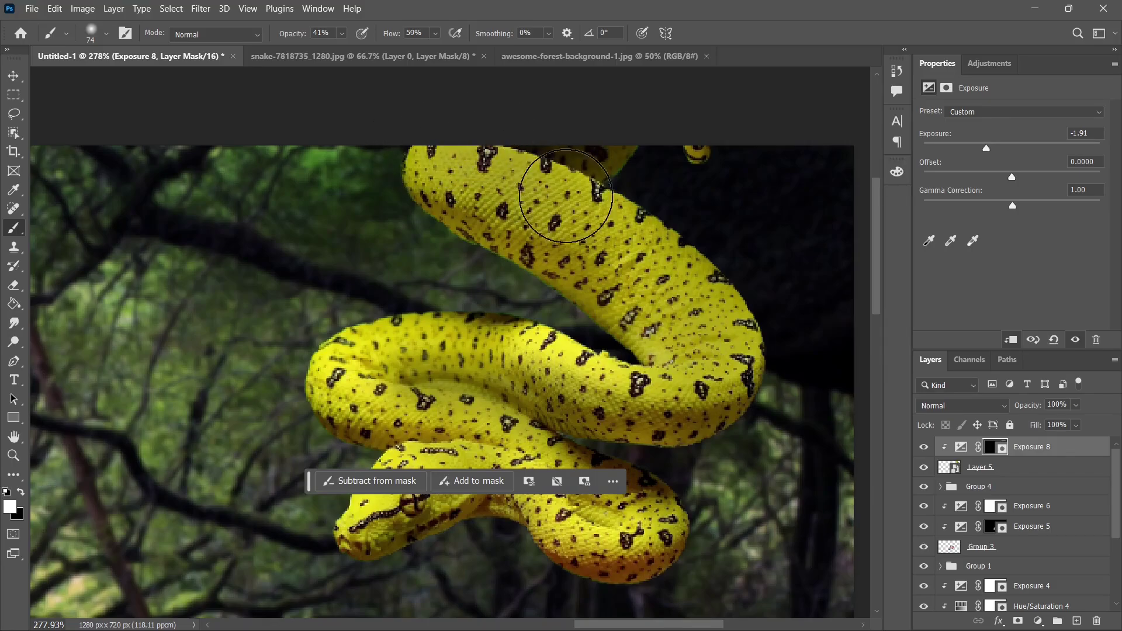
left_click_drag(565, 196, 717, 381)
scroll(526, 363, "down", 9)
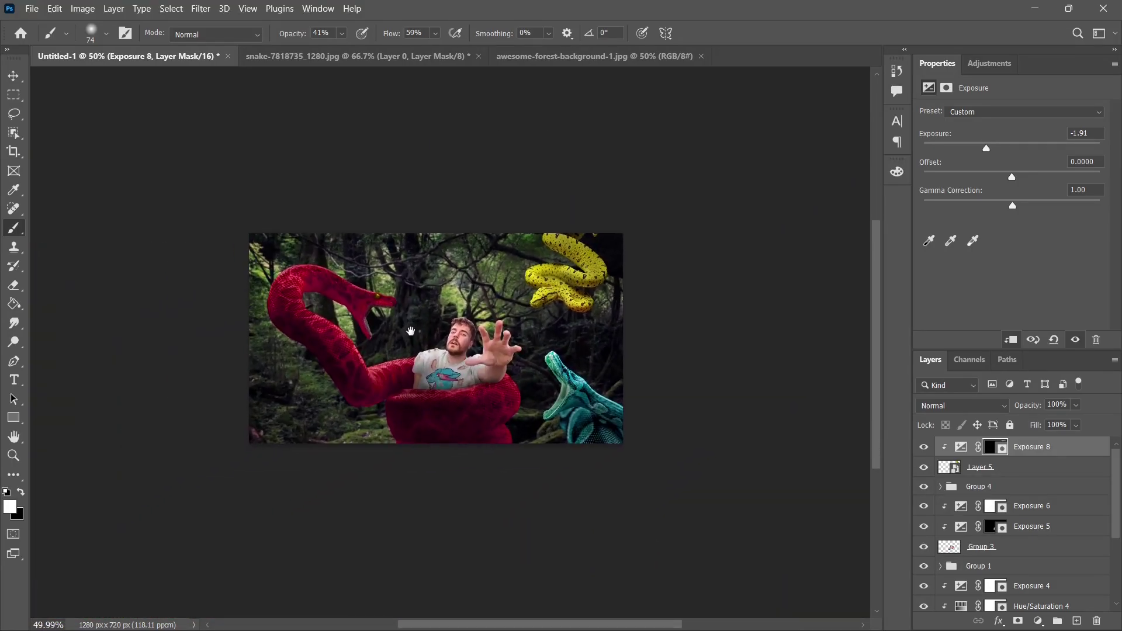
Open the composite in the Camera Raw Filter and set Texture to +21 and Clarity to +35.
key("shift+ctrl+a")
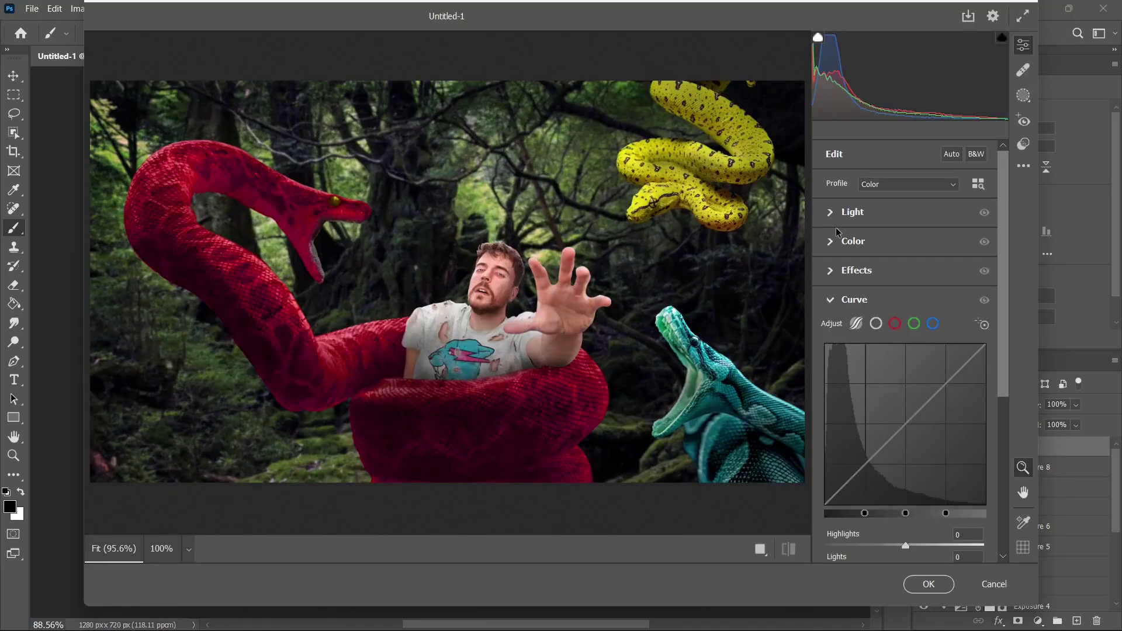
left_click(867, 272)
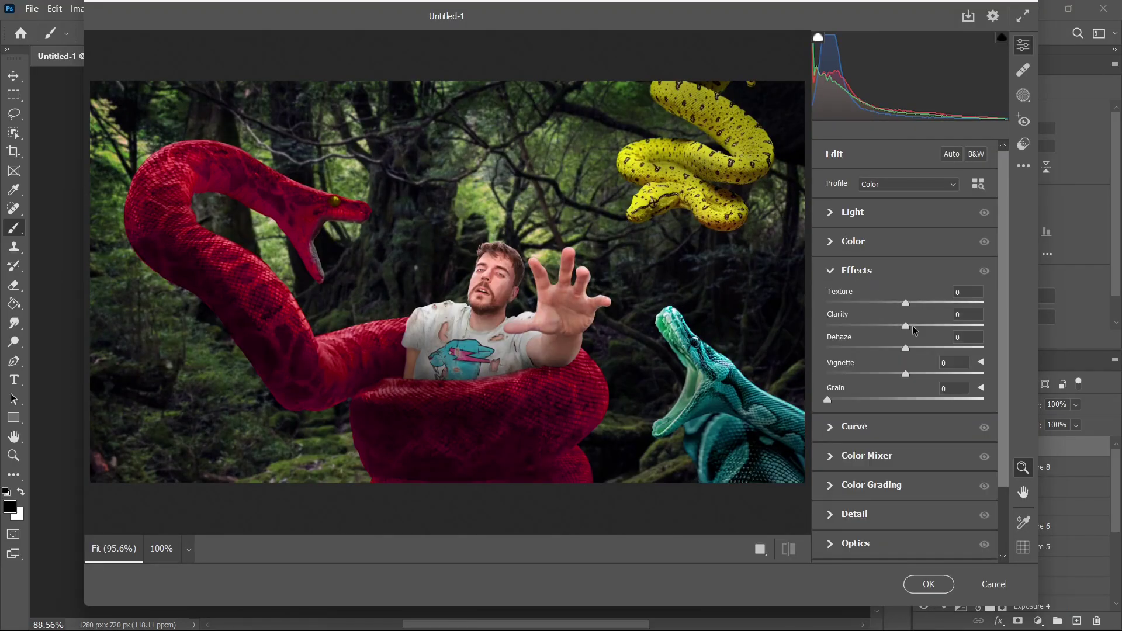
left_click_drag(913, 327, 934, 327)
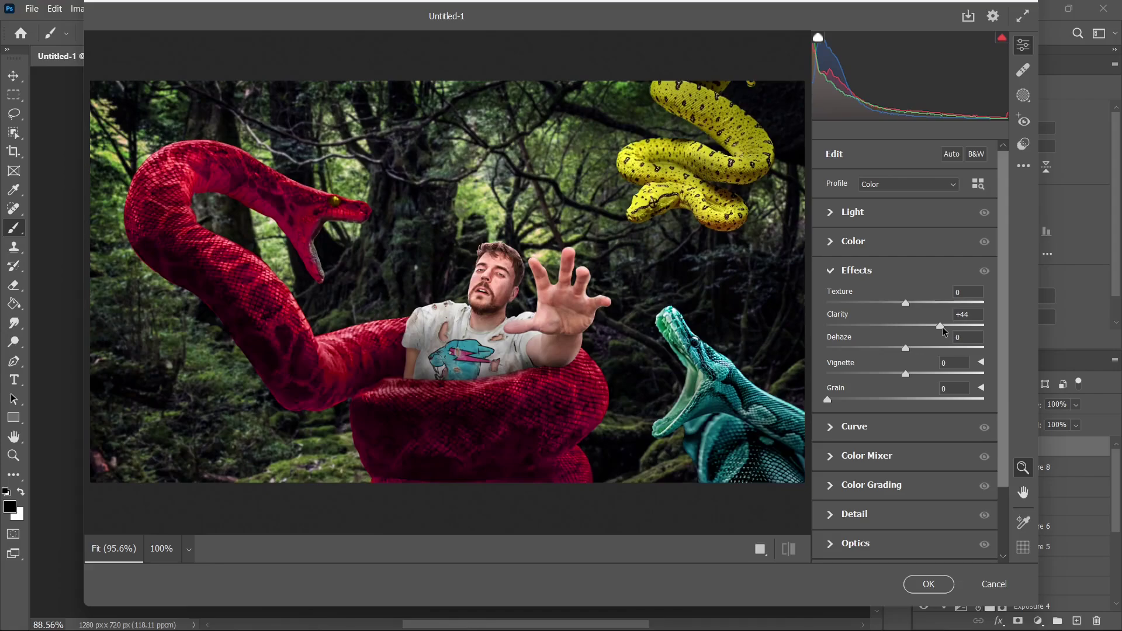
left_click_drag(905, 303, 922, 302)
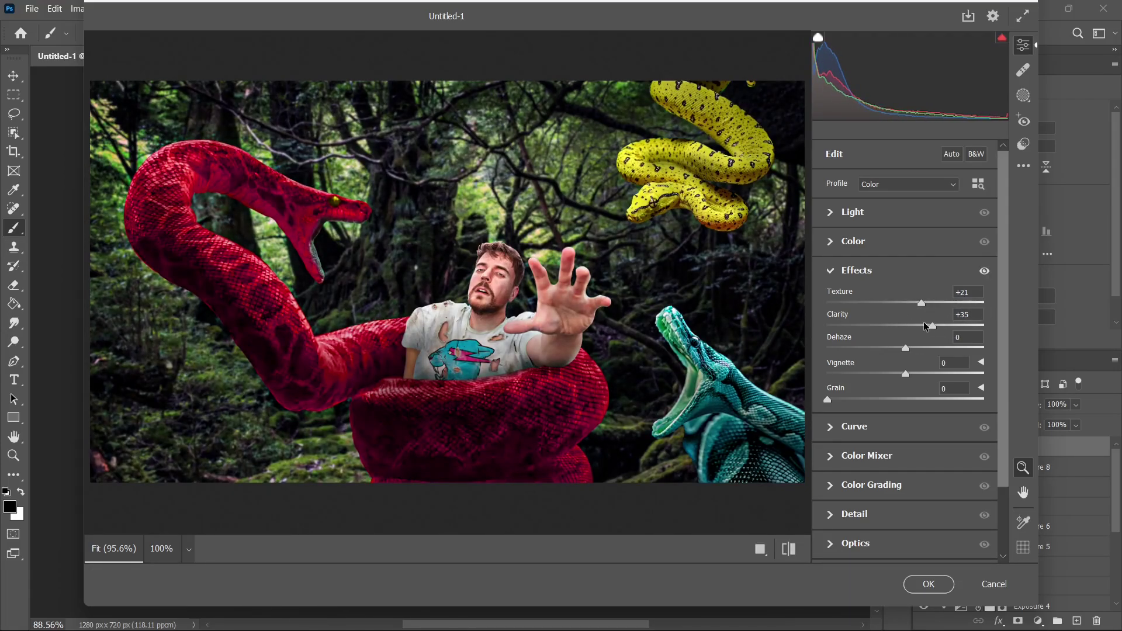
Lower the Lights of the Camera Raw parametric tone curve to -27.
left_click(873, 426)
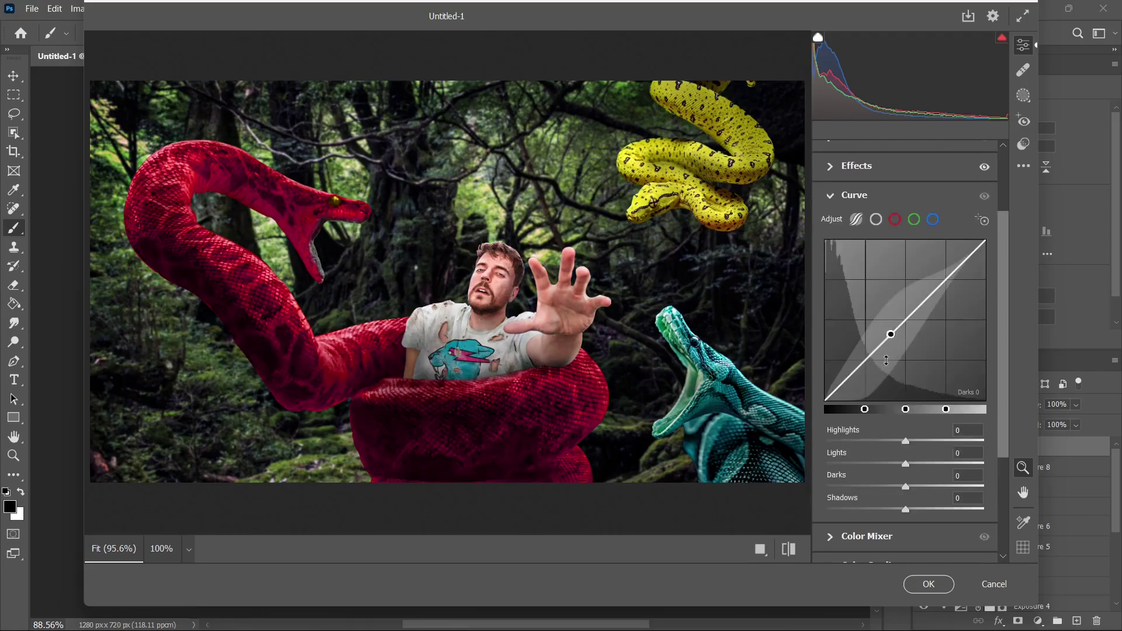
mouse_move(892, 329)
left_mouse_down()
mouse_move(909, 316)
mouse_move(910, 332)
mouse_move(910, 322)
left_mouse_up()
scroll(908, 354, "down", 2)
scroll(909, 353, "down", 2)
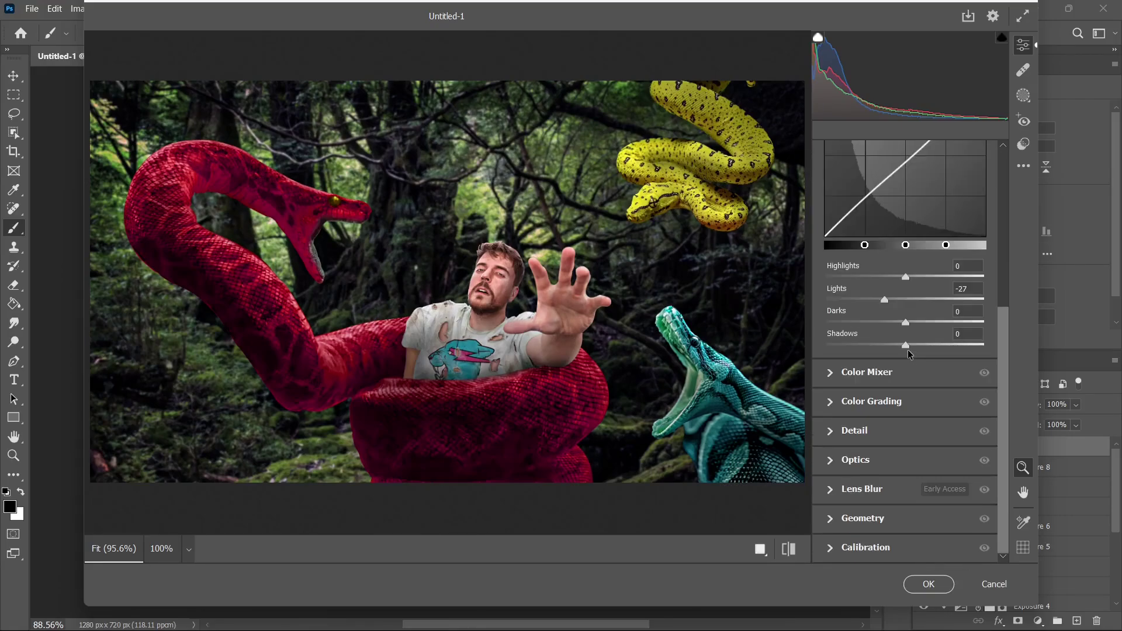